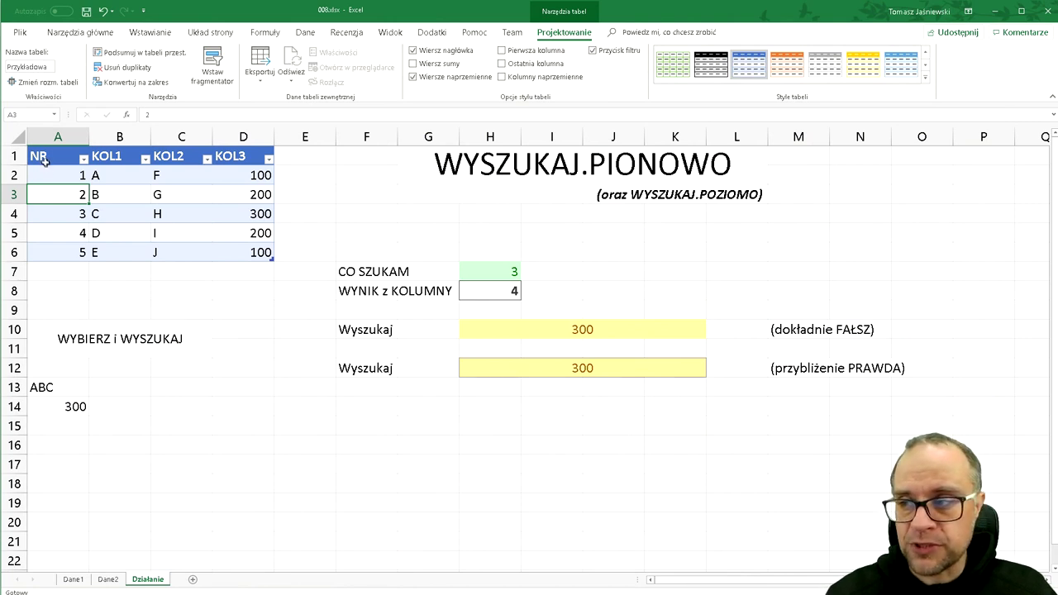
# Select the Przykładowa table A1:D6, showing Tabela greyed out under Wstawianie, then select rows 2–6.
pyautogui.moveTo(46, 162); pyautogui.dragTo(238, 246)
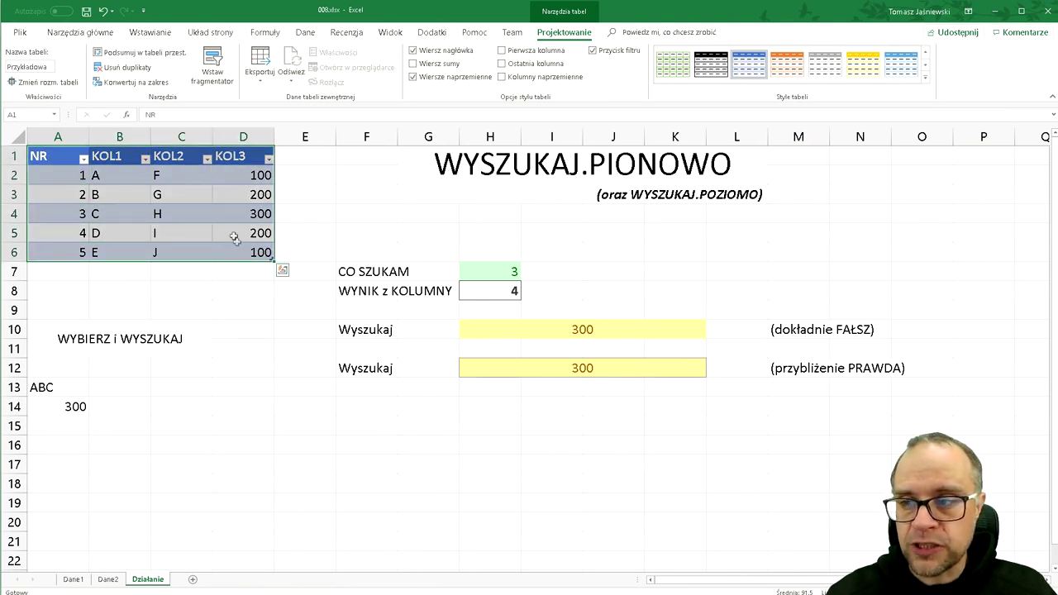
pyautogui.click(149, 34)
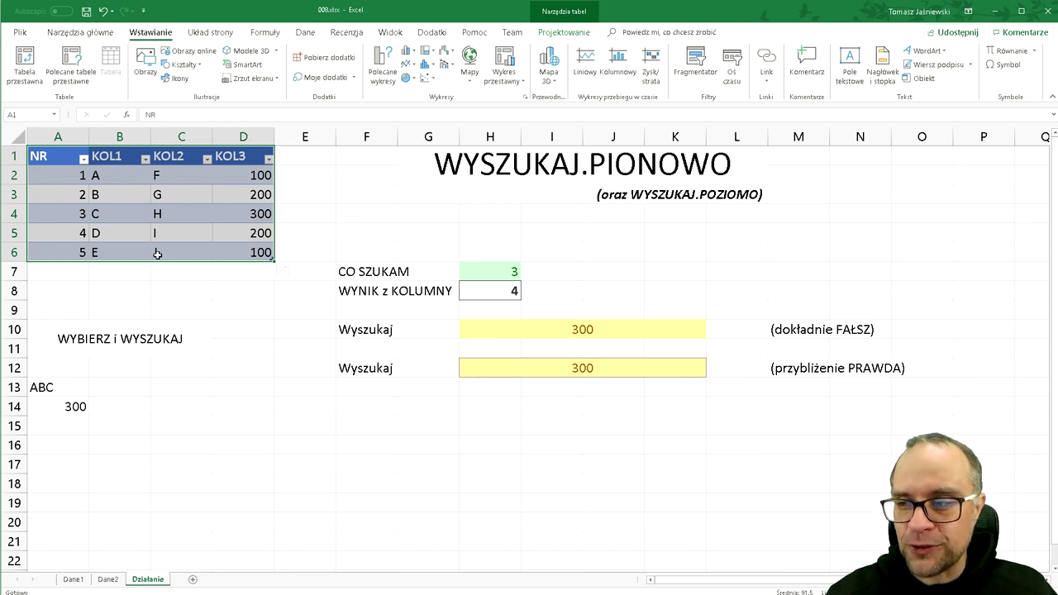
pyautogui.moveTo(62, 185); pyautogui.dragTo(249, 245)
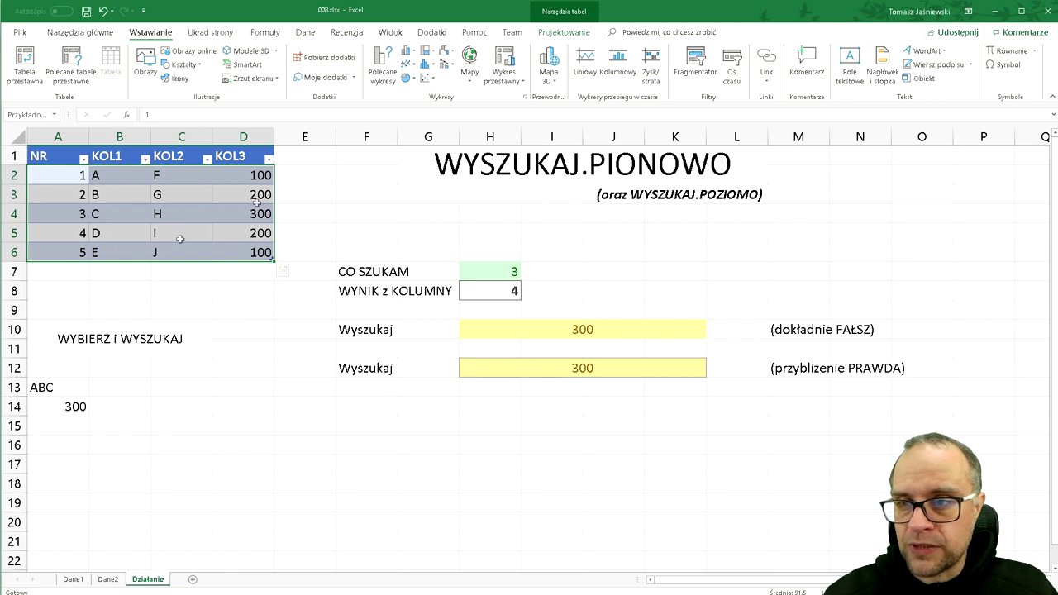
# View the table design options, select C4, reselect the table's data rows, then select merged cell A10.
pyautogui.click(559, 38)
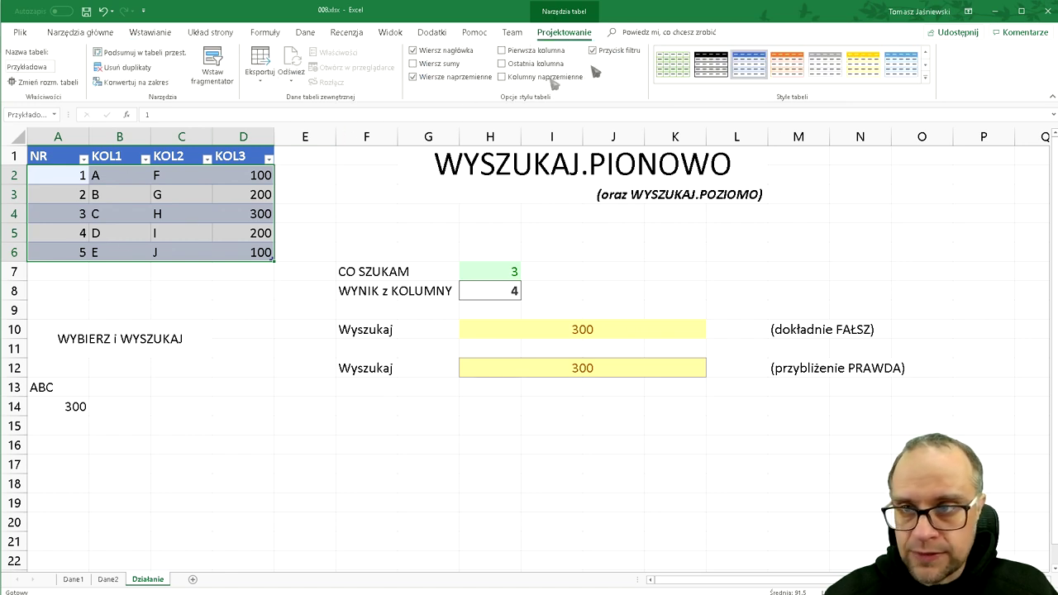
pyautogui.click(157, 209)
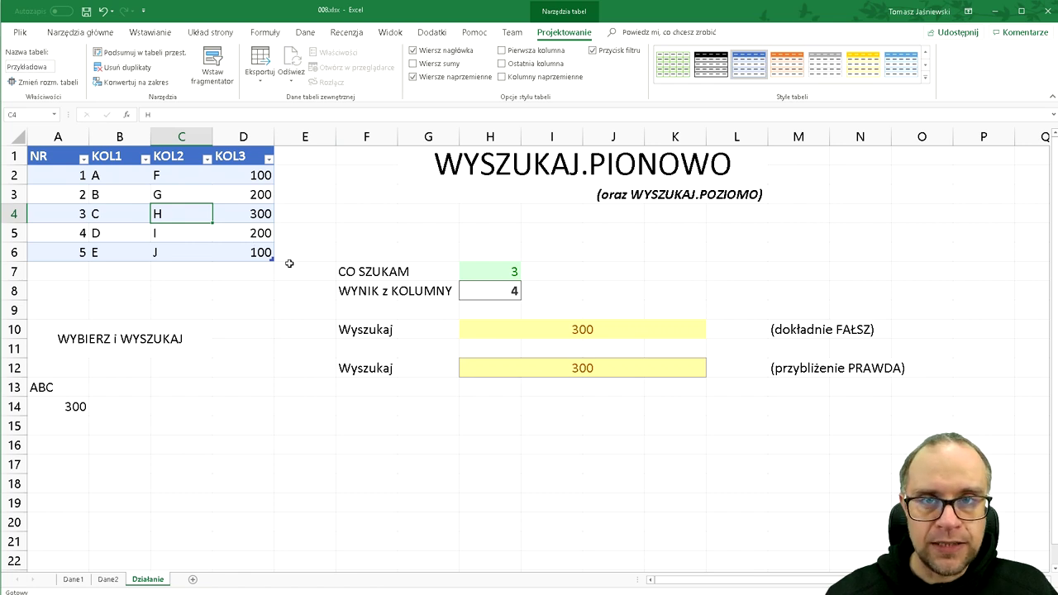
pyautogui.moveTo(48, 177); pyautogui.dragTo(252, 252)
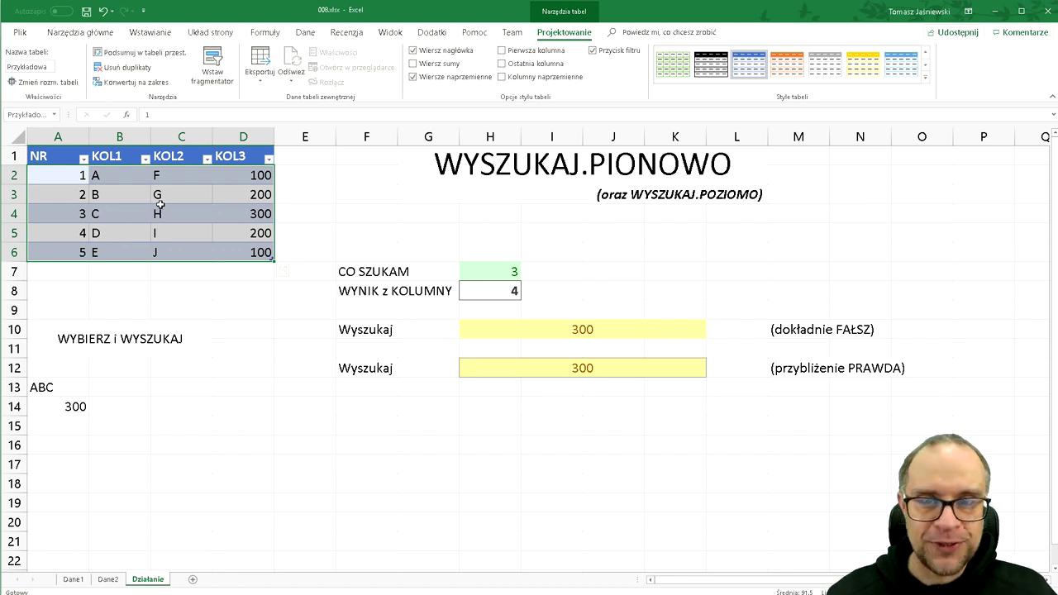
pyautogui.click(120, 338)
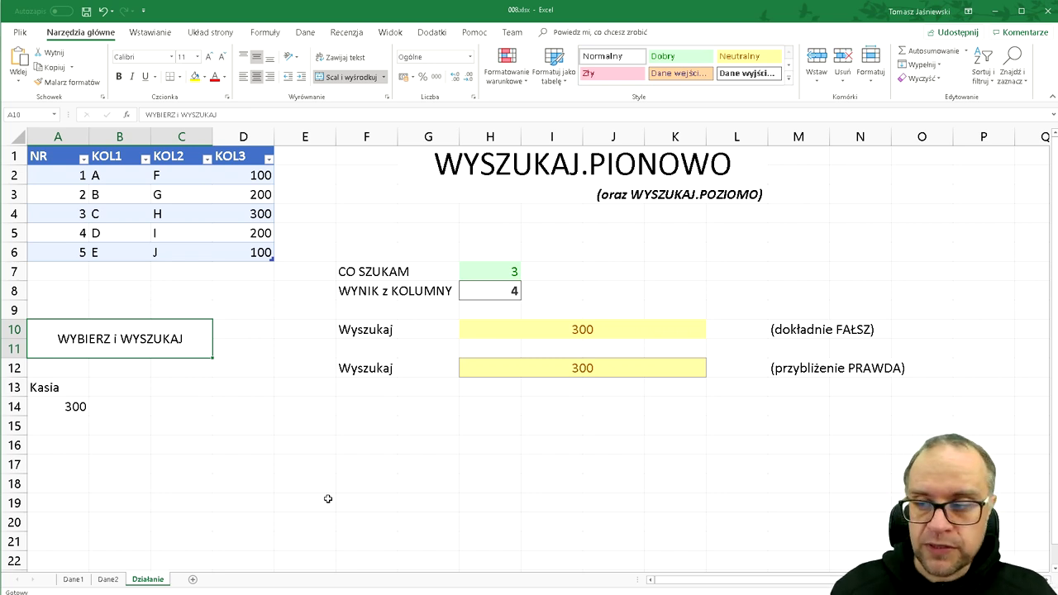
# Step through A13's WYBIERZ arguments (index 3, 1, ABC, Kasia) and commit it showing Kasia.
pyautogui.press('Down')
pyautogui.press('Down')
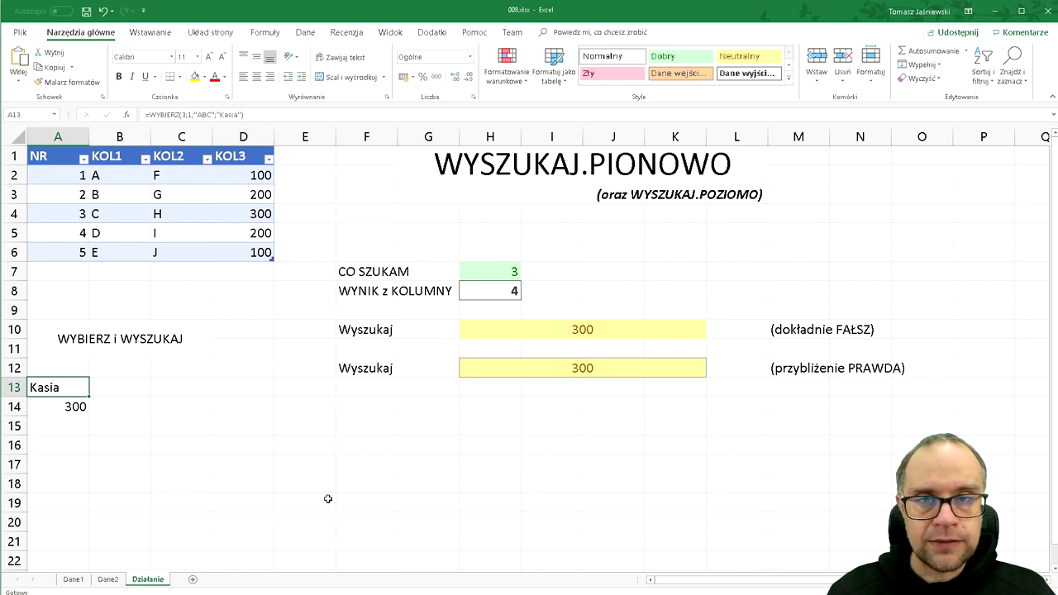
pyautogui.press('F2')
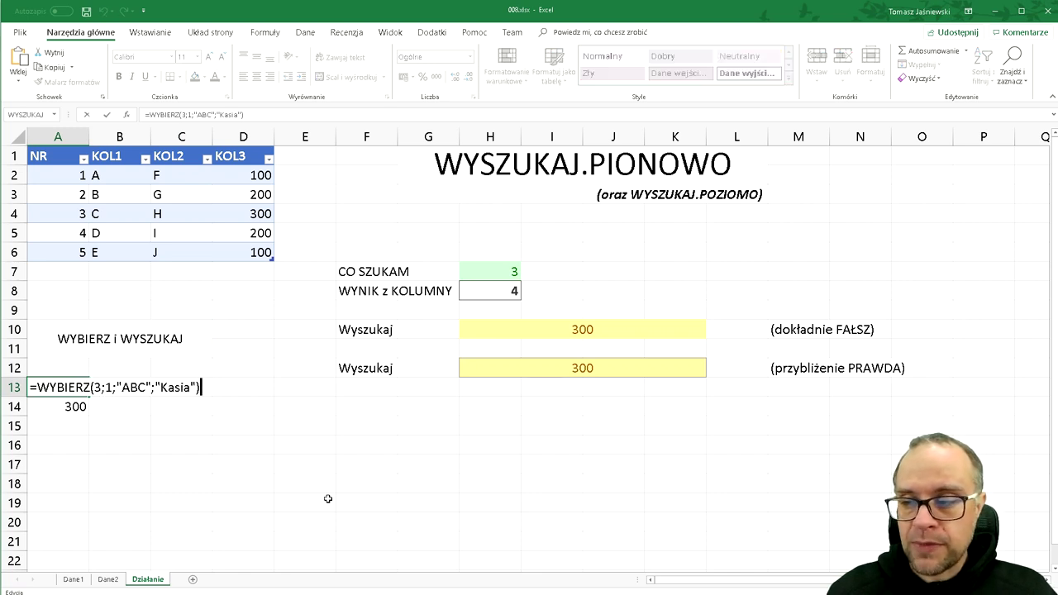
pyautogui.click(92, 387)
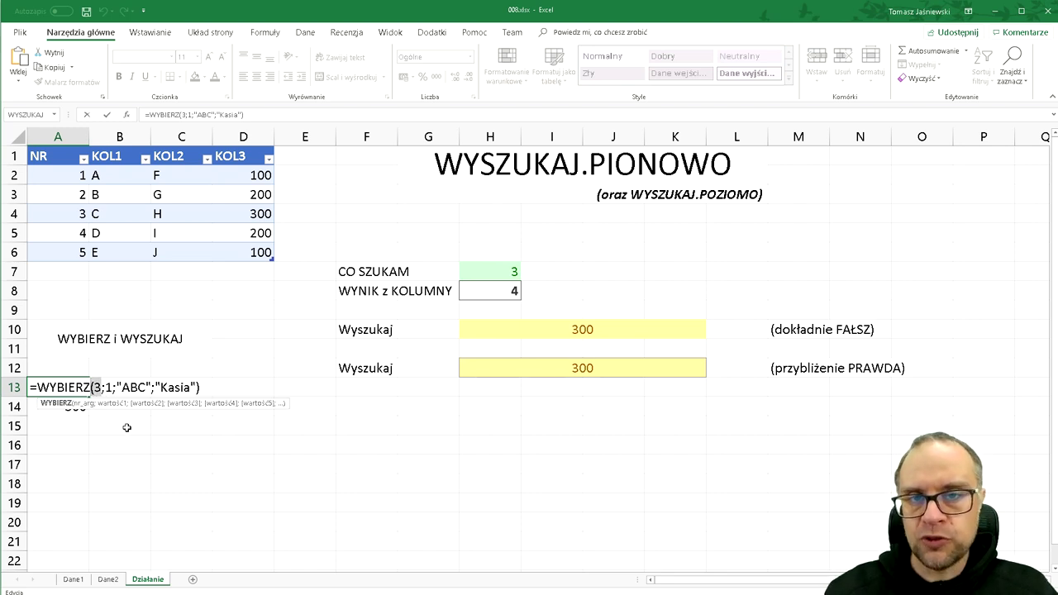
pyautogui.click(105, 387)
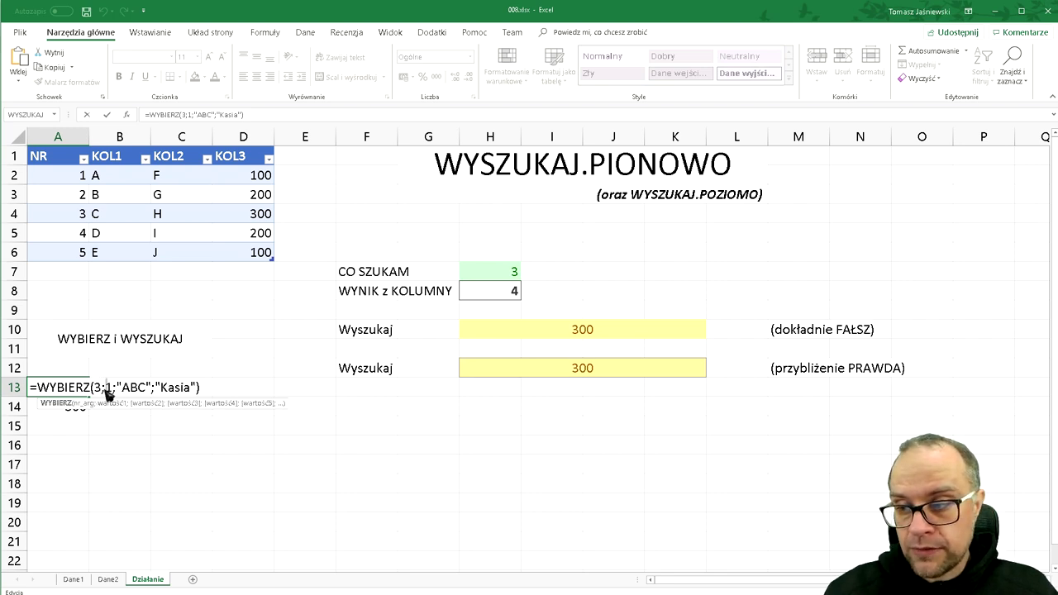
pyautogui.keyDown('shift'); pyautogui.click(199, 389); pyautogui.keyUp('shift')
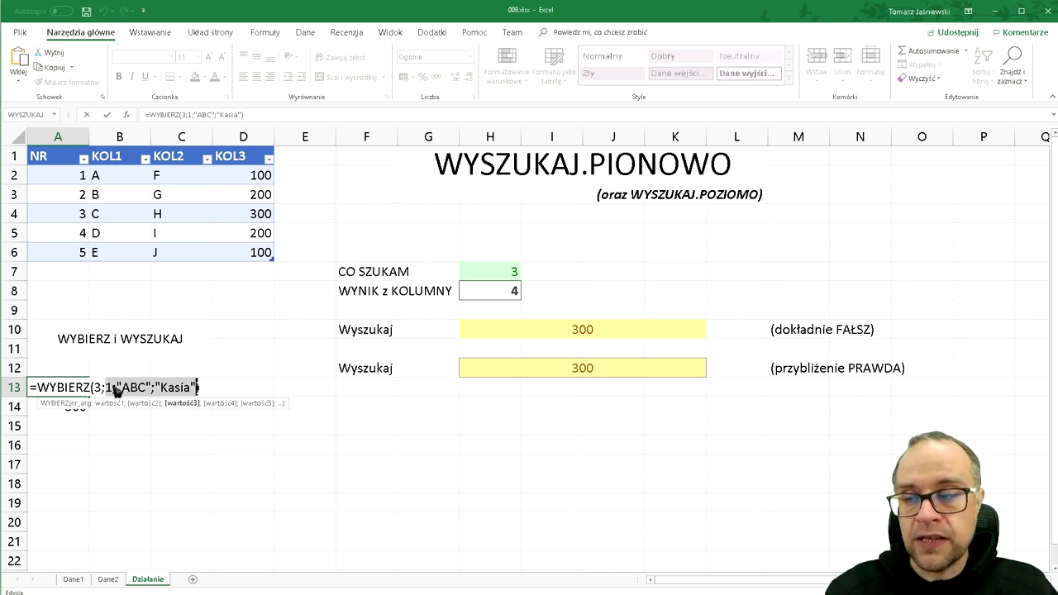
pyautogui.click(114, 389)
pyautogui.click(146, 388)
pyautogui.click(198, 388)
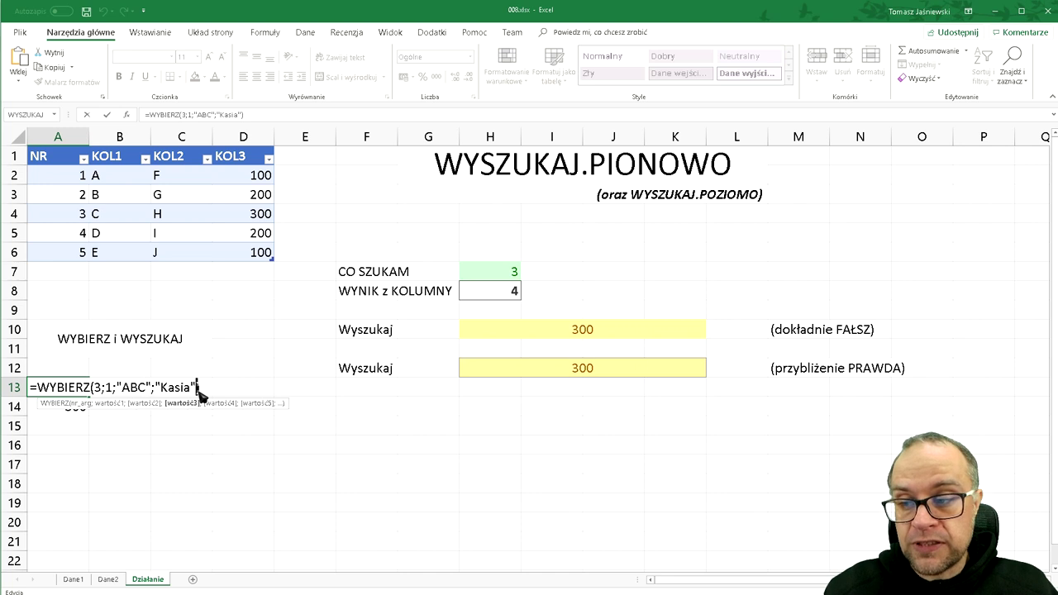
pyautogui.click(99, 389)
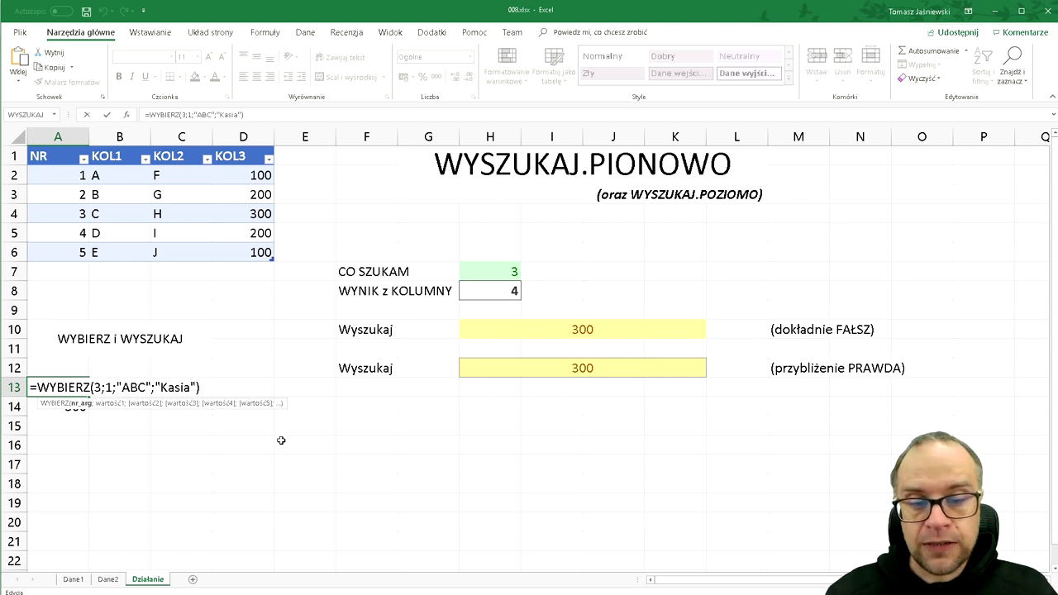
pyautogui.press('Return')
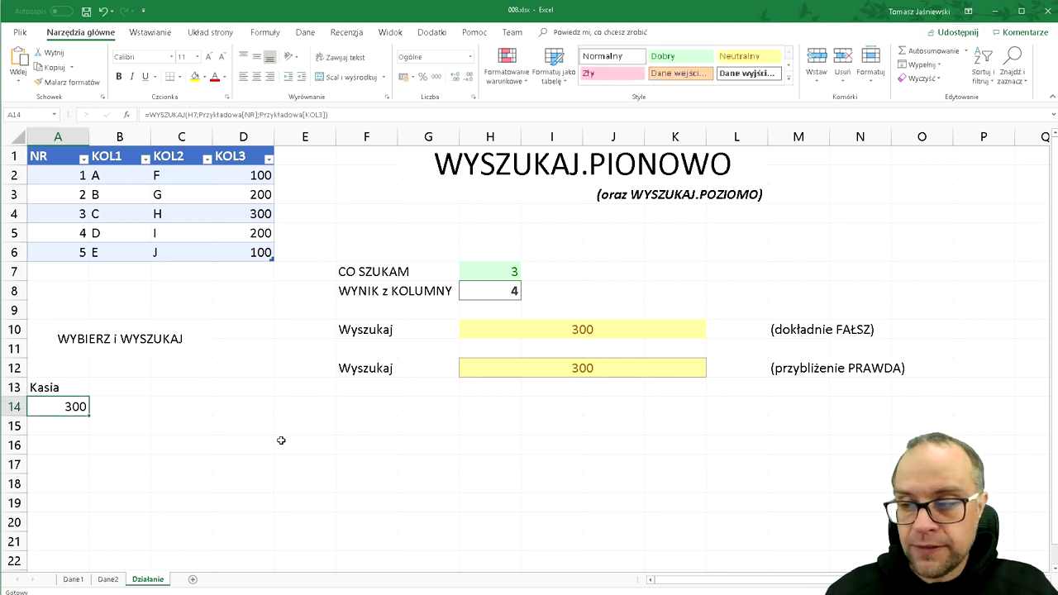
# Change A13's WYBIERZ index from 3 to 2 so it shows ABC, then edit A14's formula.
pyautogui.press('Up')
pyautogui.press('F2')
pyautogui.press('Left')
pyautogui.press('Left')
pyautogui.press('Left')
pyautogui.press('Left')
pyautogui.press('Left')
pyautogui.press('Left')
pyautogui.press('Left')
pyautogui.press('Right')
pyautogui.press('Delete')
pyautogui.write('2')
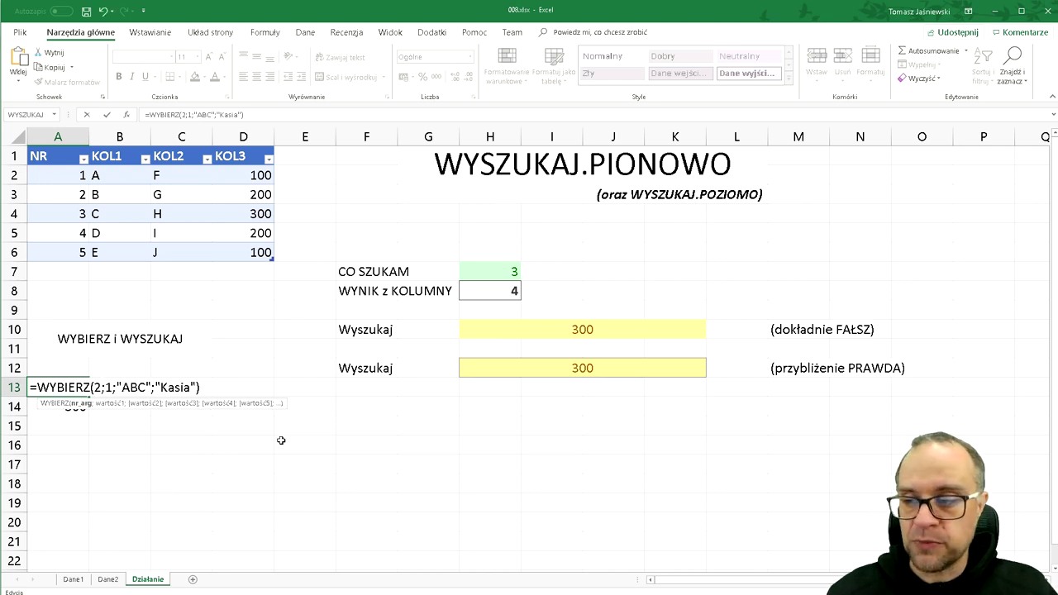
pyautogui.press('Return')
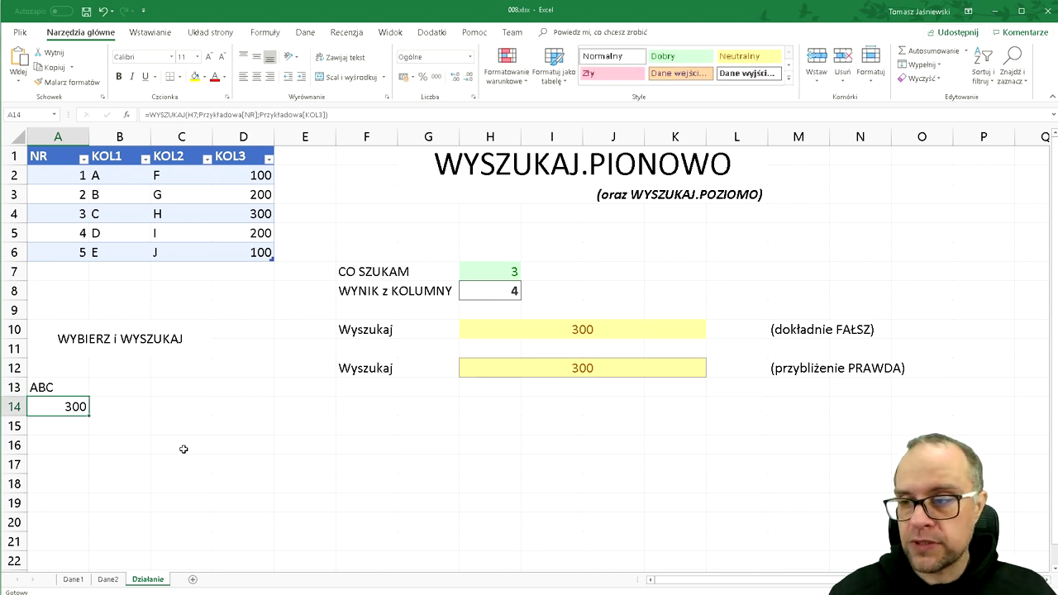
pyautogui.press('F2')
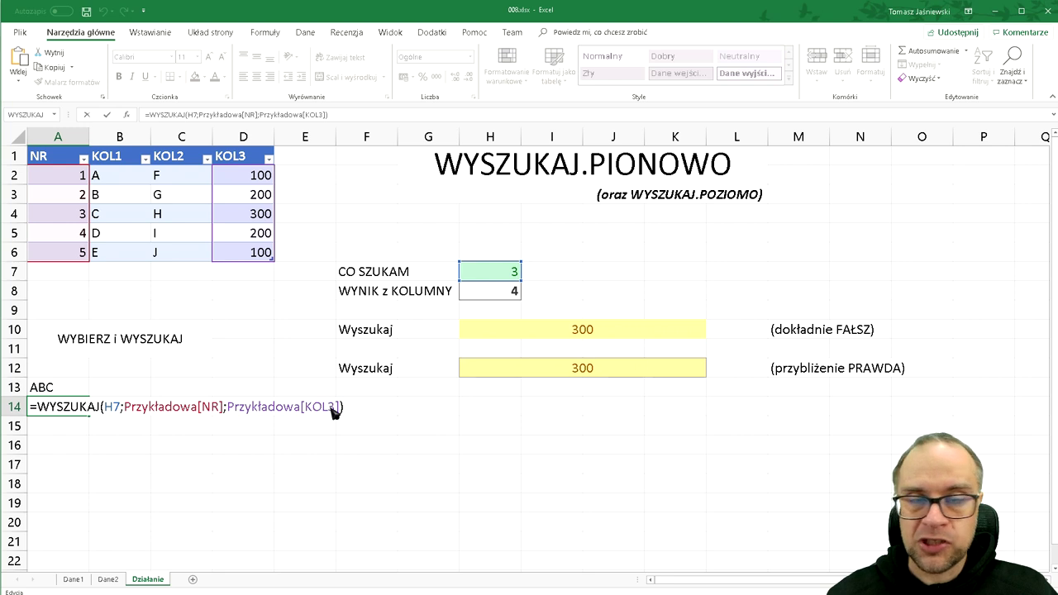
# Place the cursor after H7 in A14's WYSZUKAJ formula to highlight its references.
pyautogui.click(122, 408)
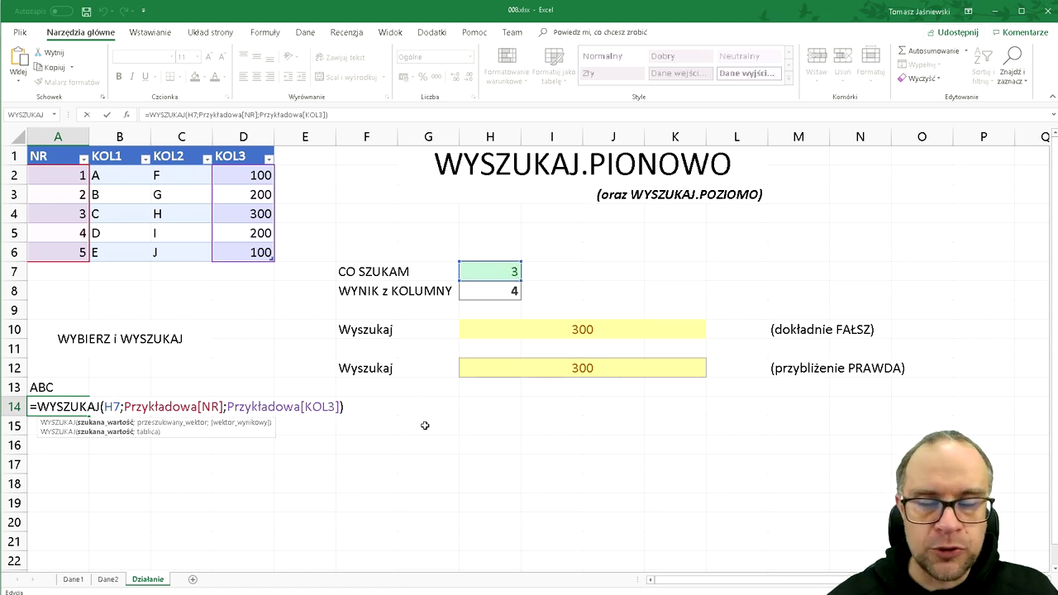
# Inspect the Przykładowa[NR] argument and close A14's formula unchanged, showing 300.
pyautogui.click(142, 407)
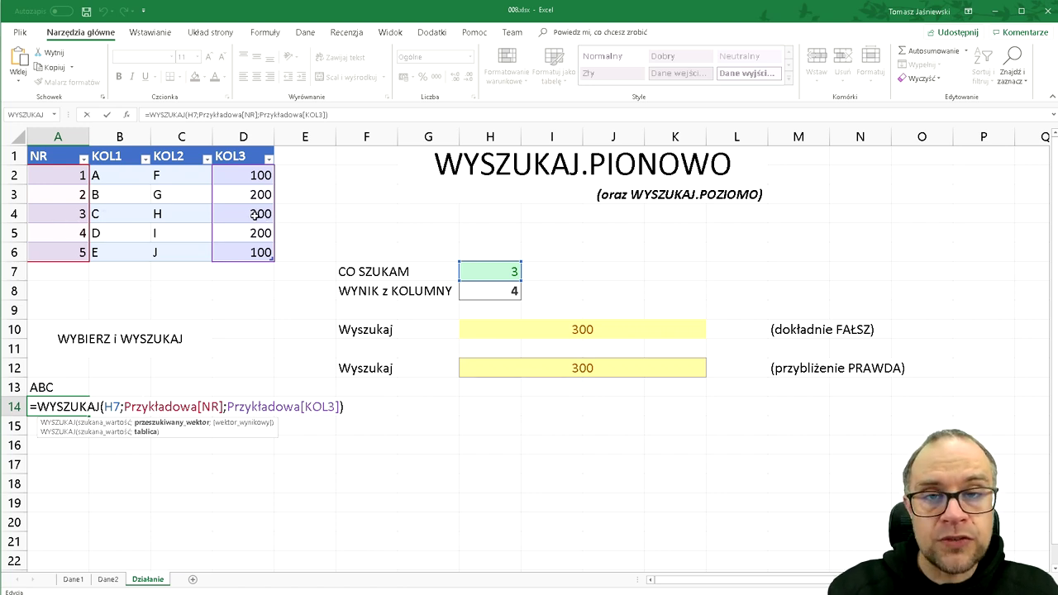
pyautogui.press('Return')
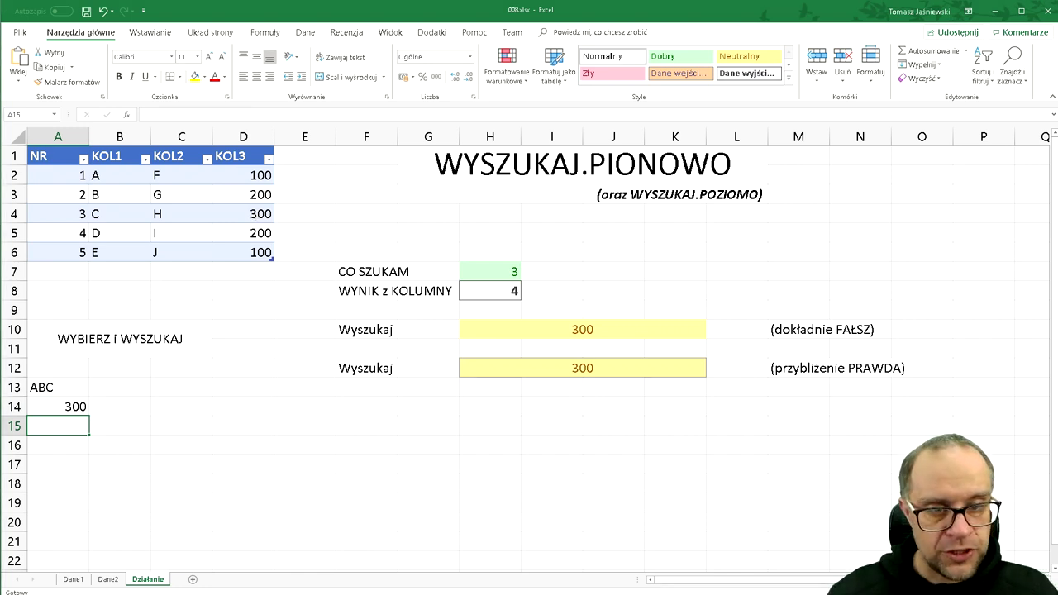
pyautogui.hotkey('ctrl', '2')
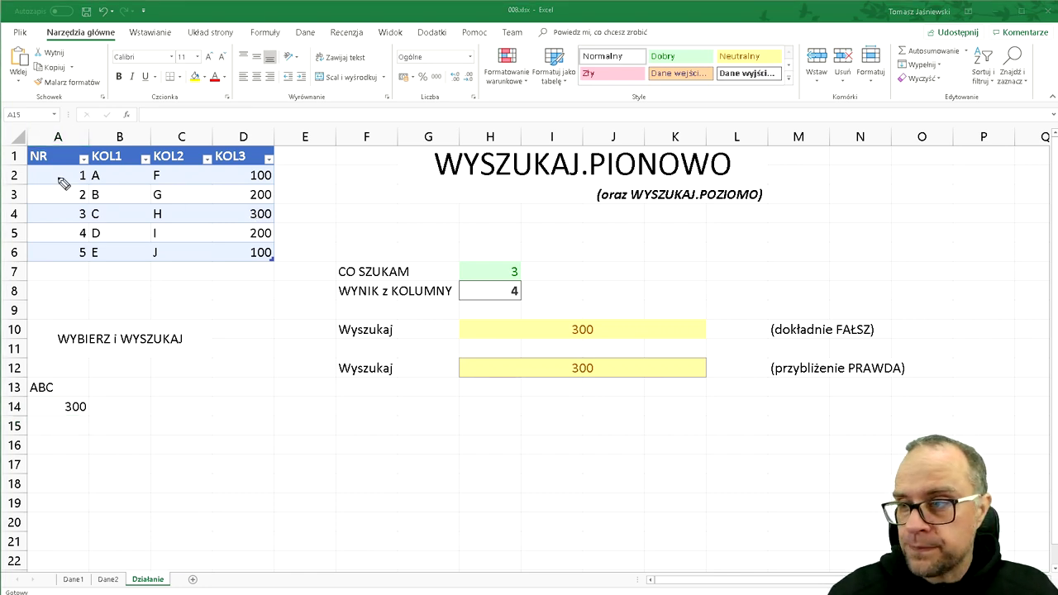
pyautogui.moveTo(58, 150)
pyautogui.mouseDown()
pyautogui.moveTo(52, 256)
pyautogui.moveTo(67, 222)
pyautogui.mouseUp()
pyautogui.moveTo(529, 255)
pyautogui.mouseDown()
pyautogui.moveTo(437, 258)
pyautogui.moveTo(500, 244)
pyautogui.moveTo(496, 262)
pyautogui.mouseUp()
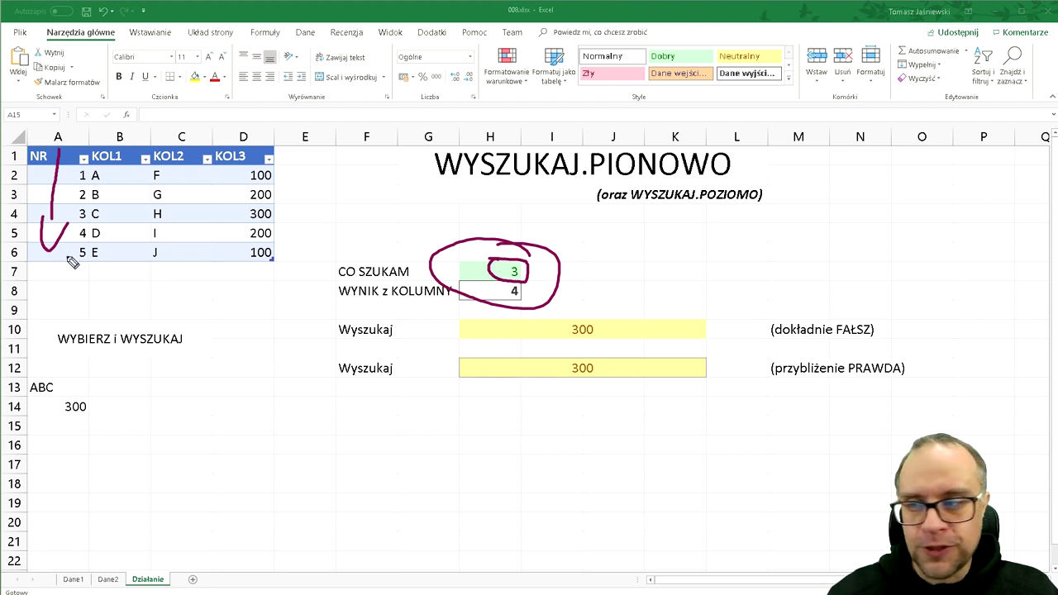
pyautogui.moveTo(51, 220)
pyautogui.mouseDown()
pyautogui.moveTo(219, 214)
pyautogui.moveTo(208, 221)
pyautogui.mouseUp()
pyautogui.moveTo(236, 157); pyautogui.dragTo(240, 170)
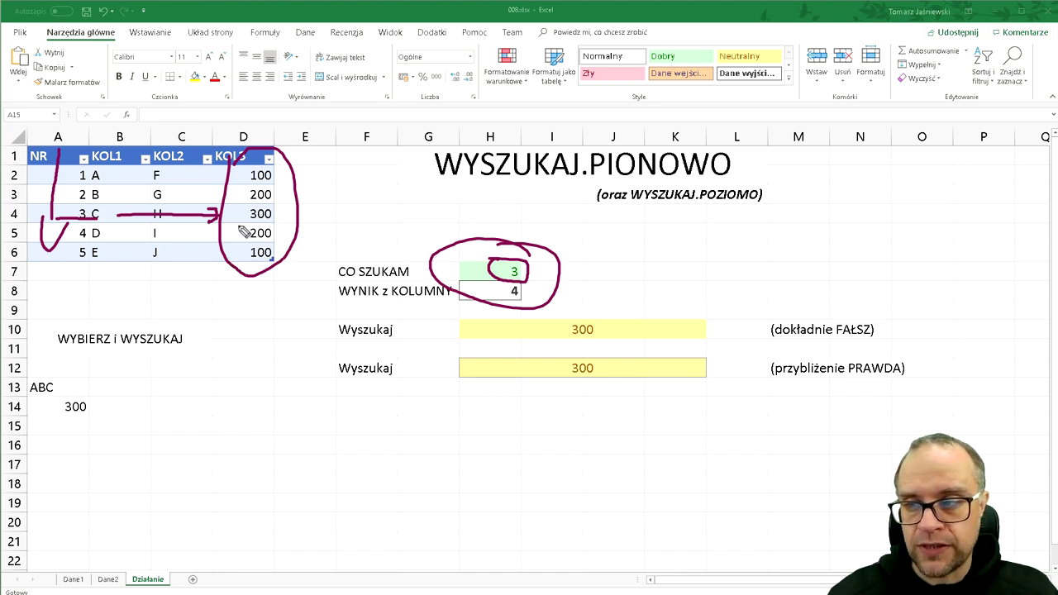
pyautogui.moveTo(238, 221); pyautogui.dragTo(285, 223)
pyautogui.moveTo(101, 384)
pyautogui.mouseDown()
pyautogui.moveTo(57, 386)
pyautogui.moveTo(100, 380)
pyautogui.mouseUp()
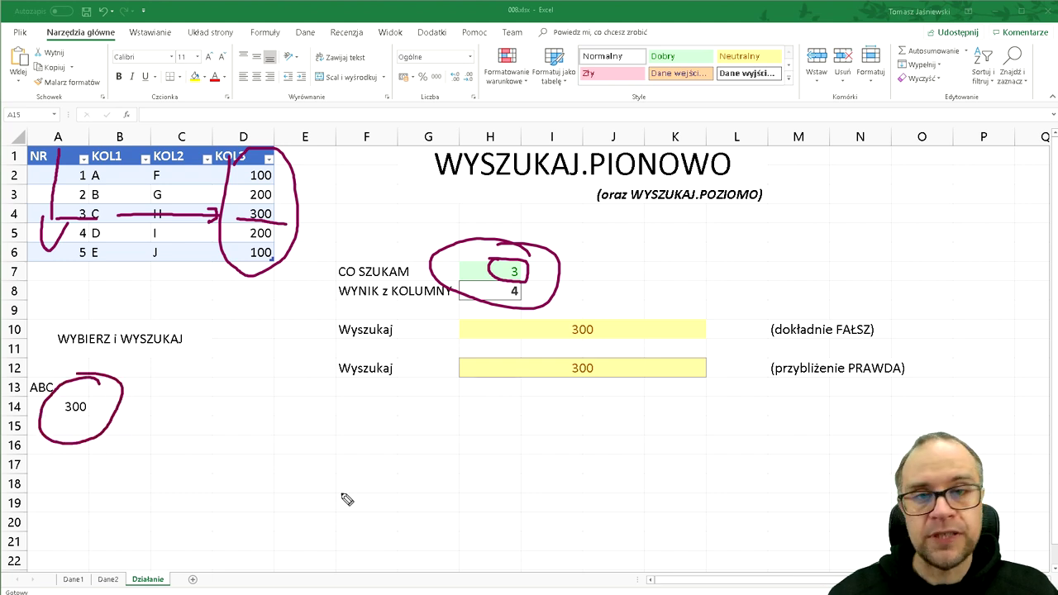
pyautogui.press('Up')
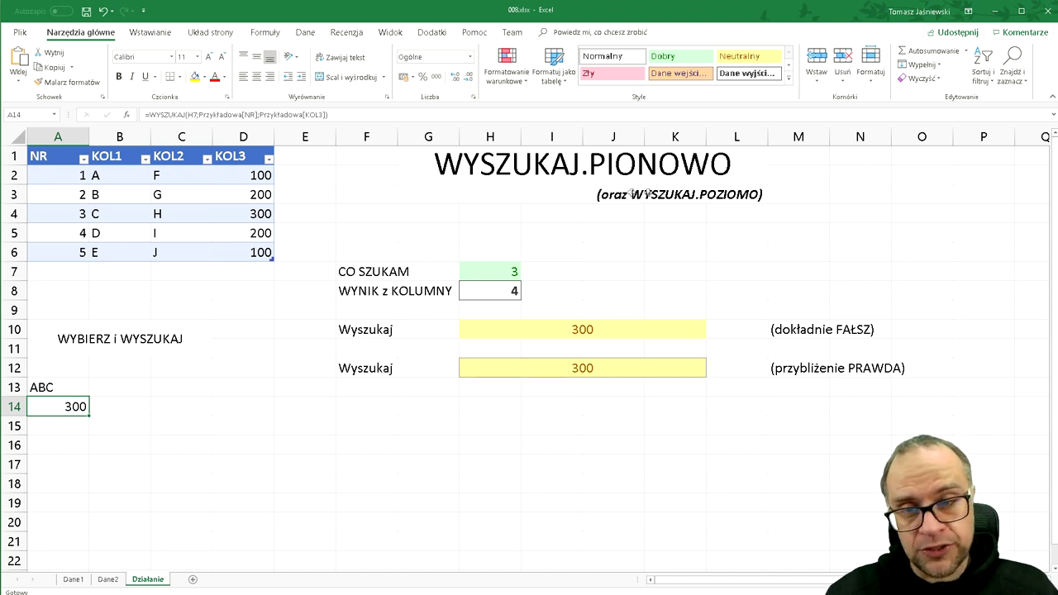
# Select the WYSZUKAJ.PIONOWO title and subtitle, then display H10's exact-match lookup formula.
pyautogui.click(673, 196)
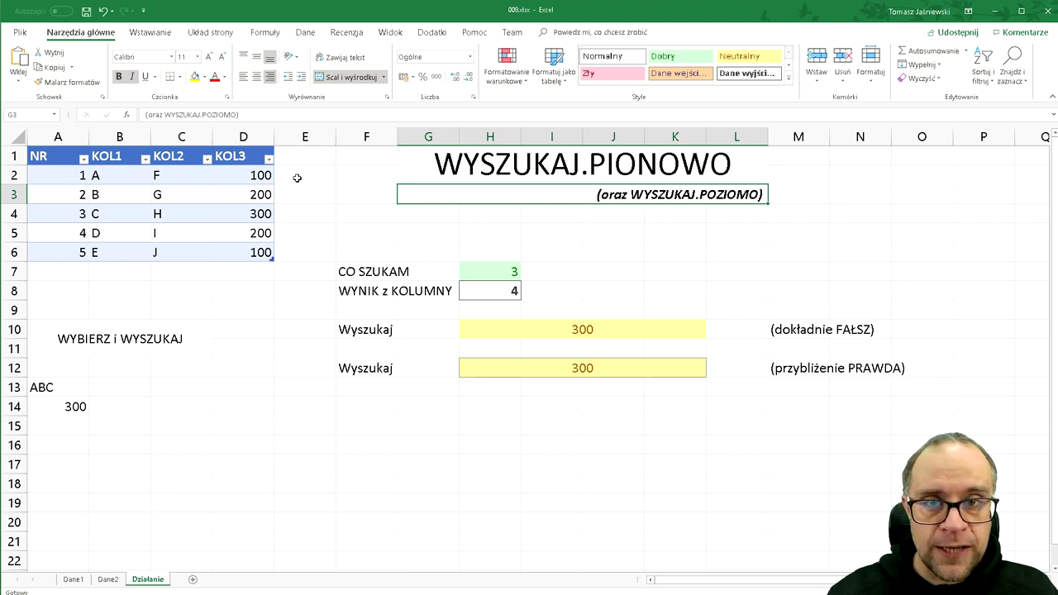
pyautogui.click(504, 180)
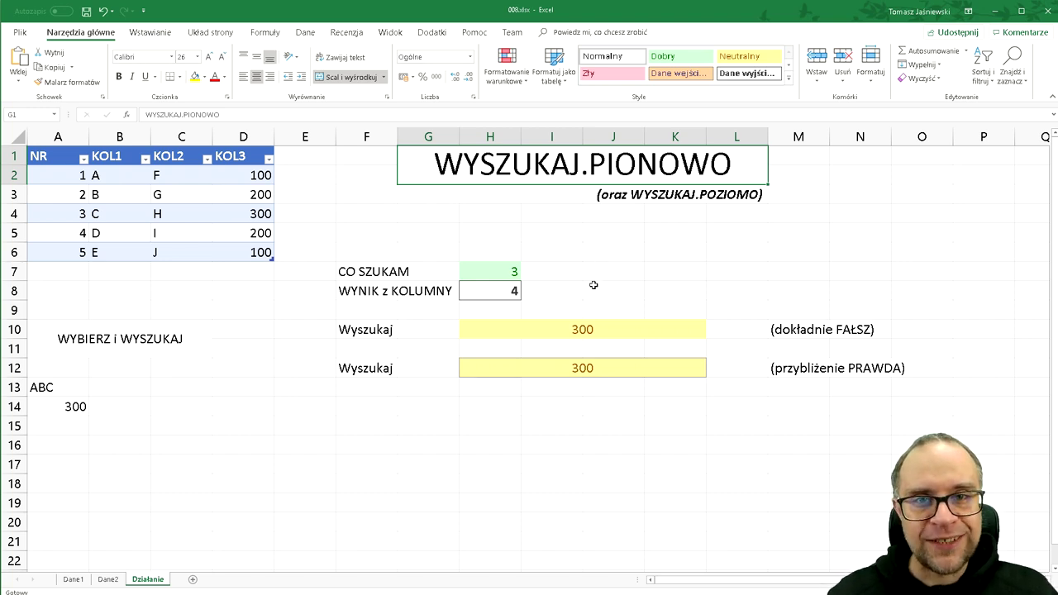
pyautogui.click(566, 334)
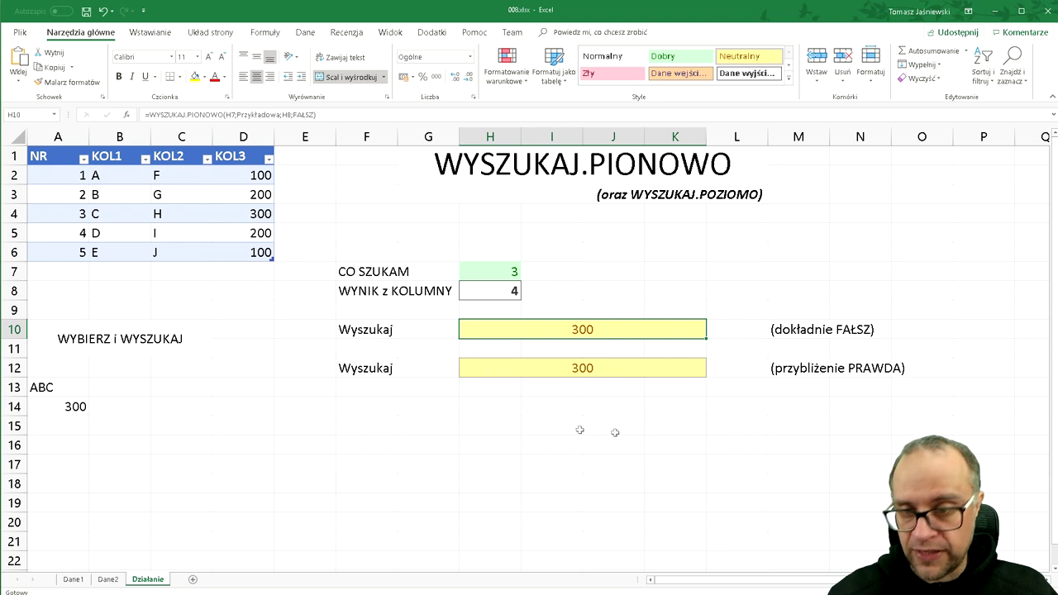
# Edit H10's =WYSZUKAJ.PIONOWO(H7;Przykładowa;H8;FAŁSZ) with the cursor in the lookup value argument.
pyautogui.press('F2')
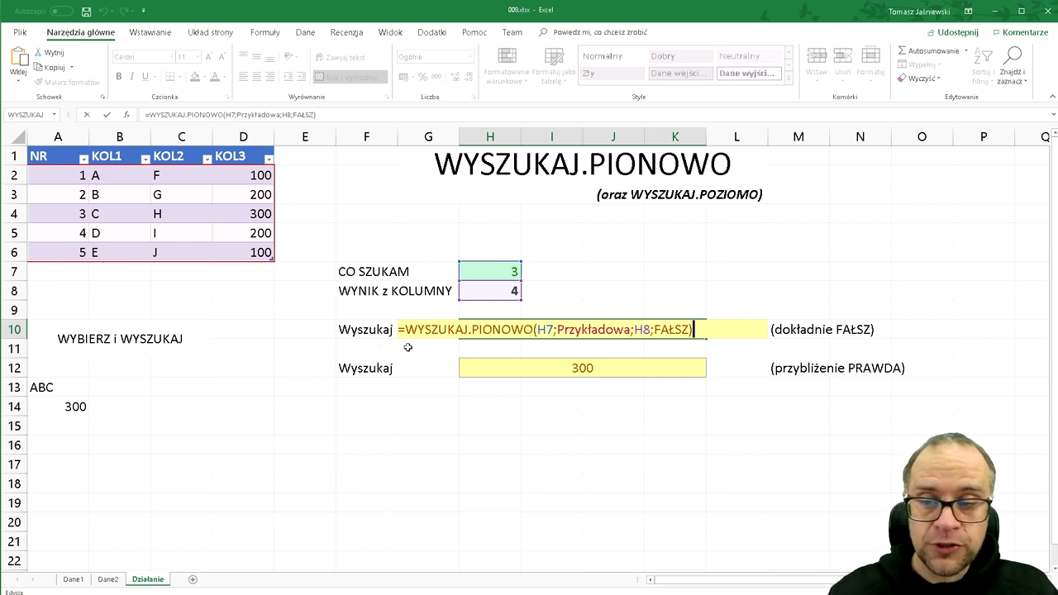
pyautogui.click(549, 331)
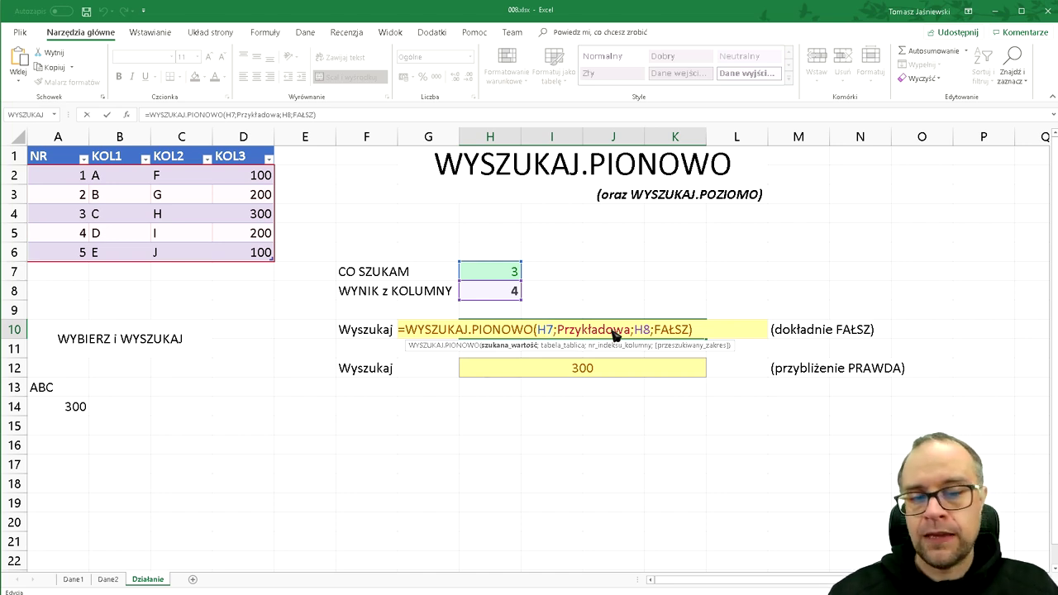
pyautogui.hotkey('ctrl', '2')
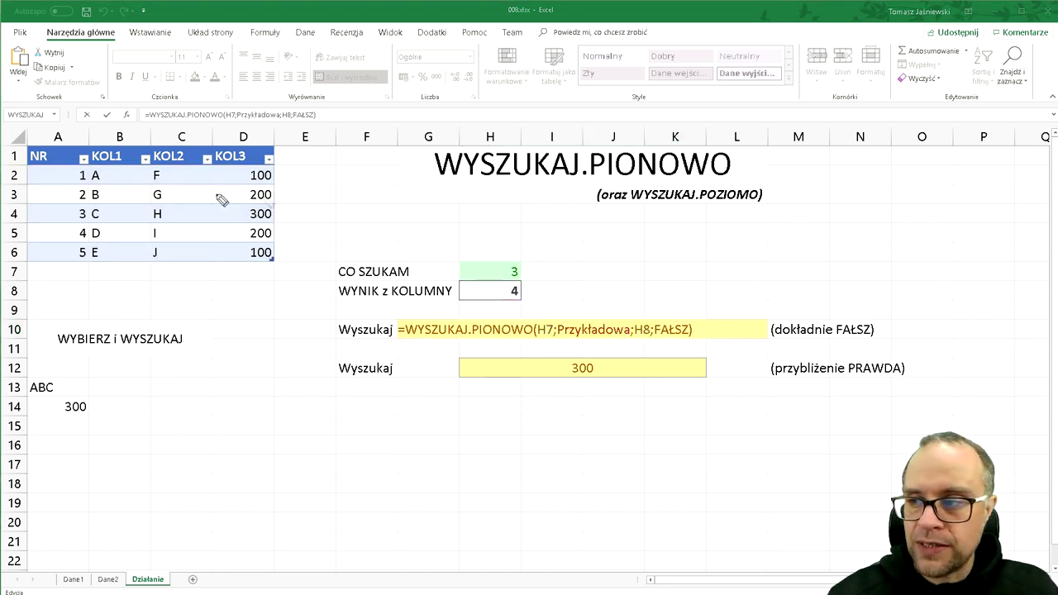
pyautogui.moveTo(101, 179)
pyautogui.mouseDown()
pyautogui.moveTo(41, 255)
pyautogui.moveTo(103, 162)
pyautogui.mouseUp()
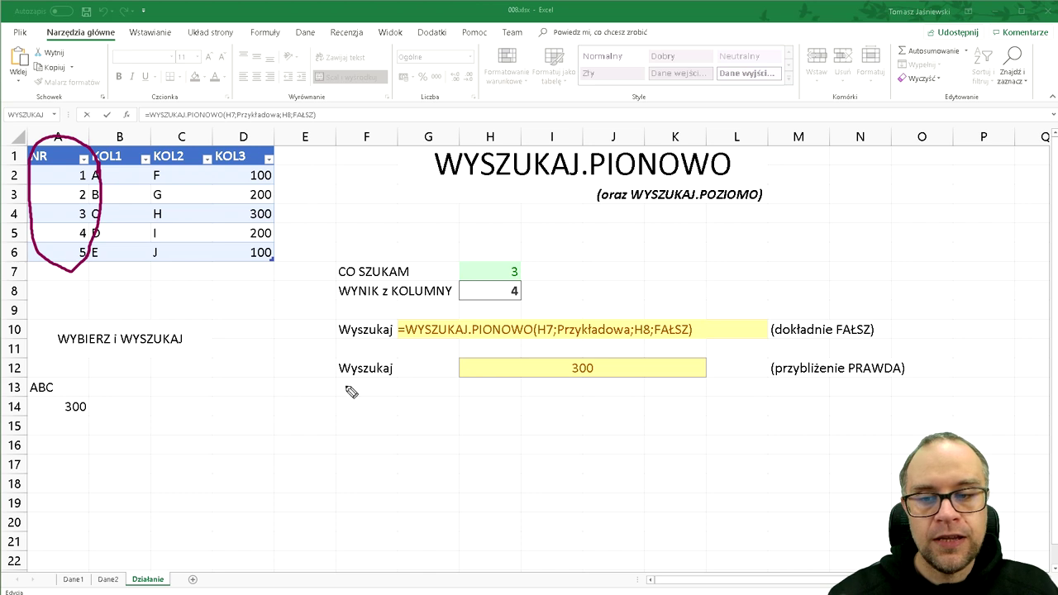
pyautogui.moveTo(405, 342); pyautogui.dragTo(630, 341)
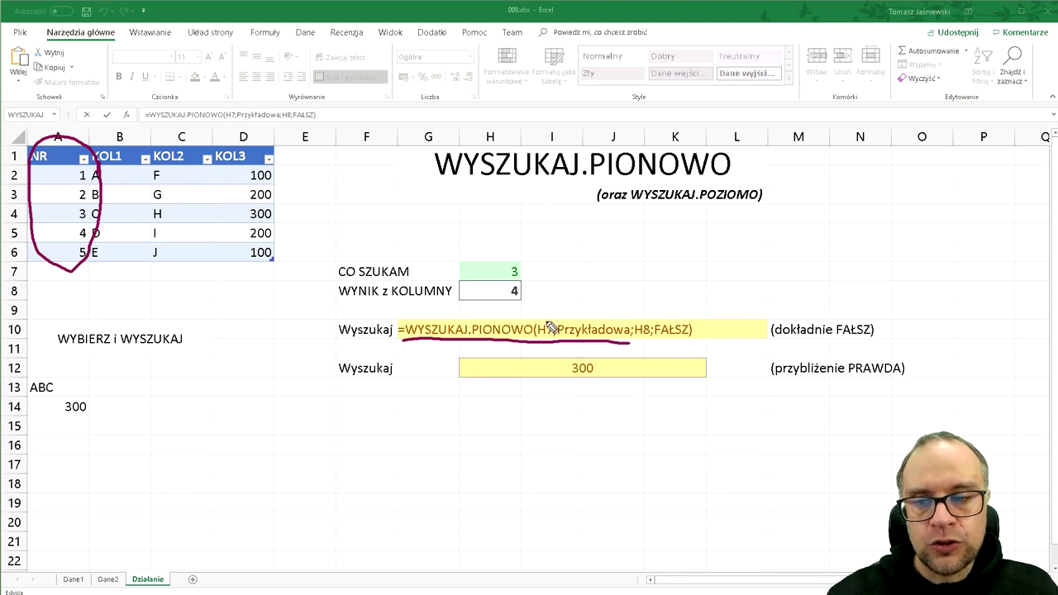
pyautogui.moveTo(541, 314)
pyautogui.mouseDown()
pyautogui.moveTo(549, 352)
pyautogui.moveTo(544, 311)
pyautogui.mouseUp()
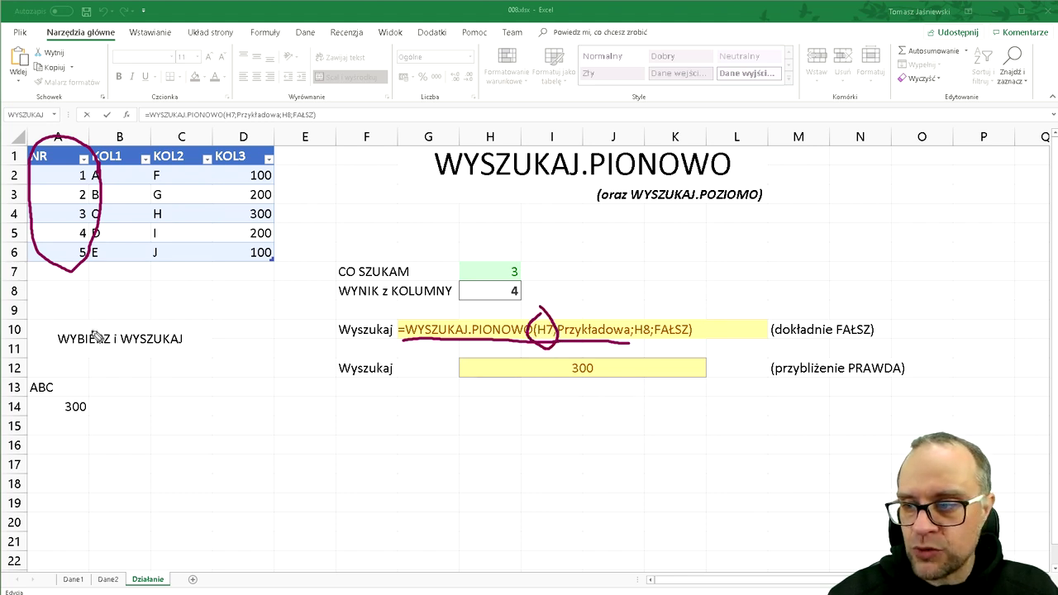
pyautogui.moveTo(52, 437)
pyautogui.mouseDown()
pyautogui.moveTo(79, 278)
pyautogui.moveTo(102, 301)
pyautogui.mouseUp()
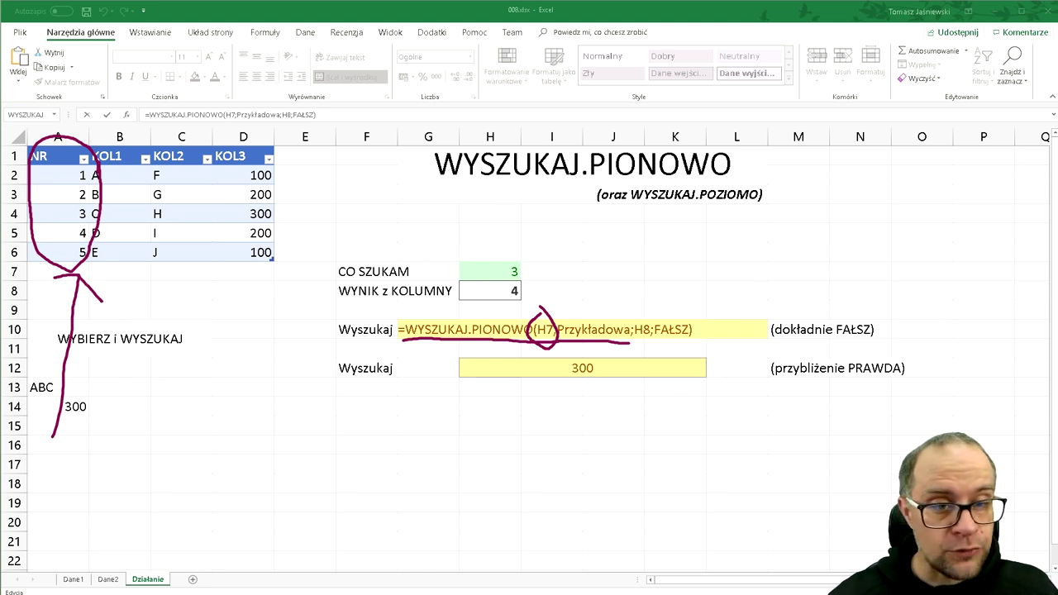
pyautogui.press('Escape')
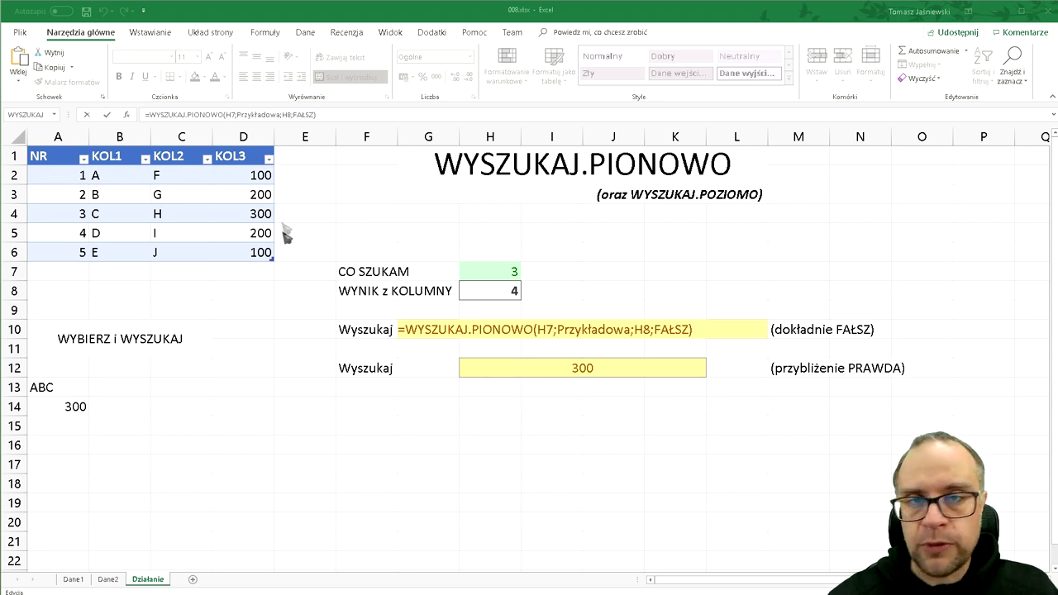
pyautogui.rightClick(627, 334)
pyautogui.click(652, 332)
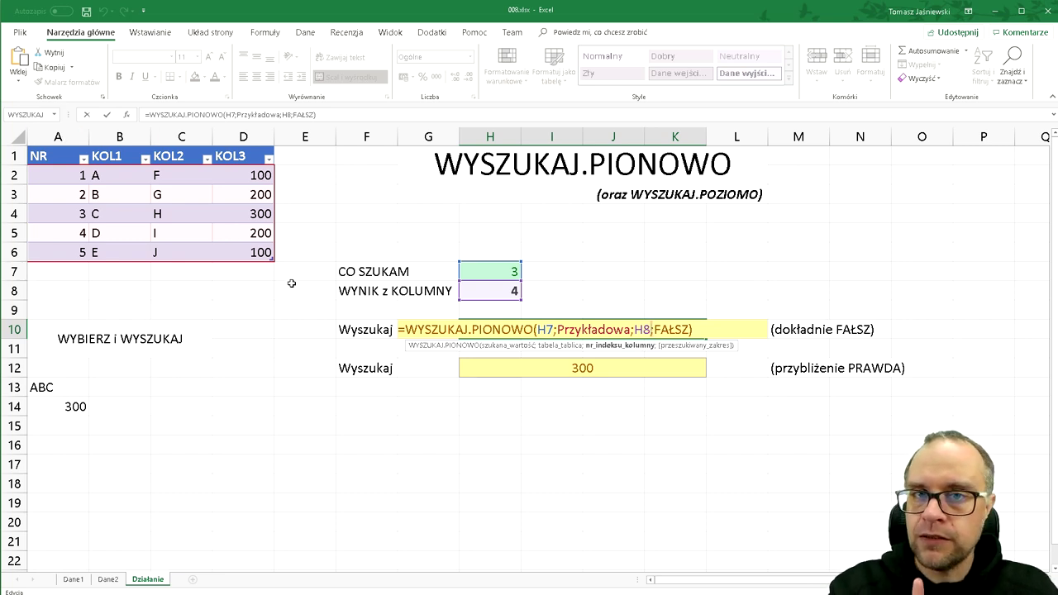
pyautogui.click(650, 332)
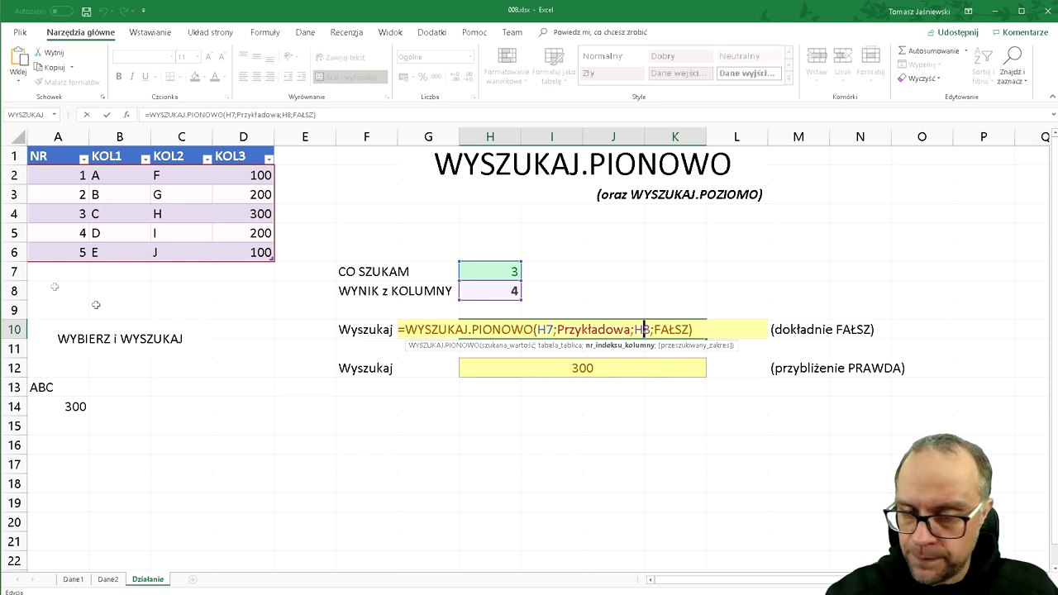
# Commit H10's lookup formula unchanged so it shows 300, then select H7.
pyautogui.press('Return')
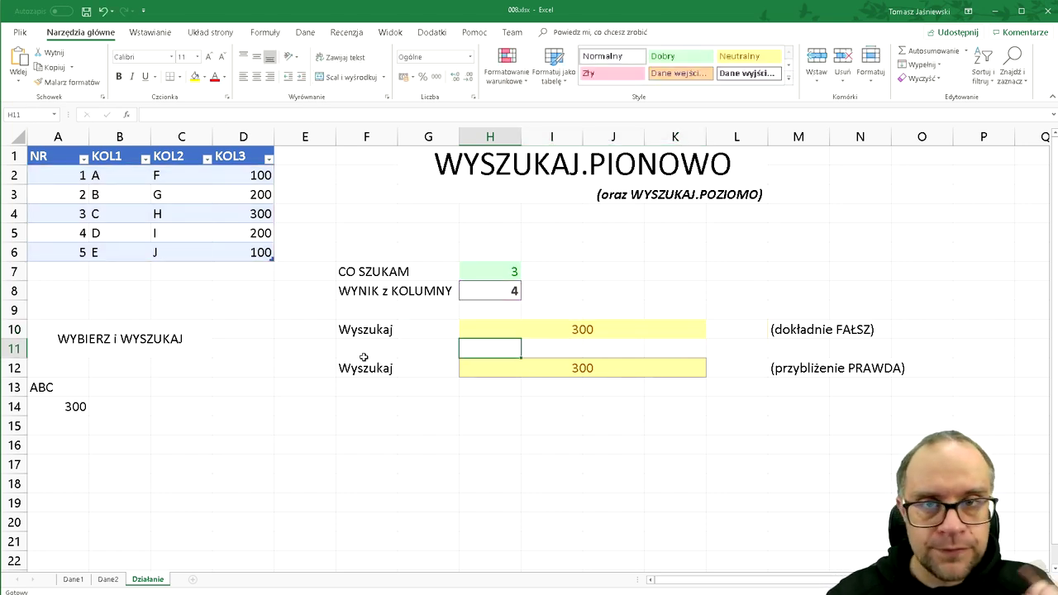
pyautogui.click(495, 264)
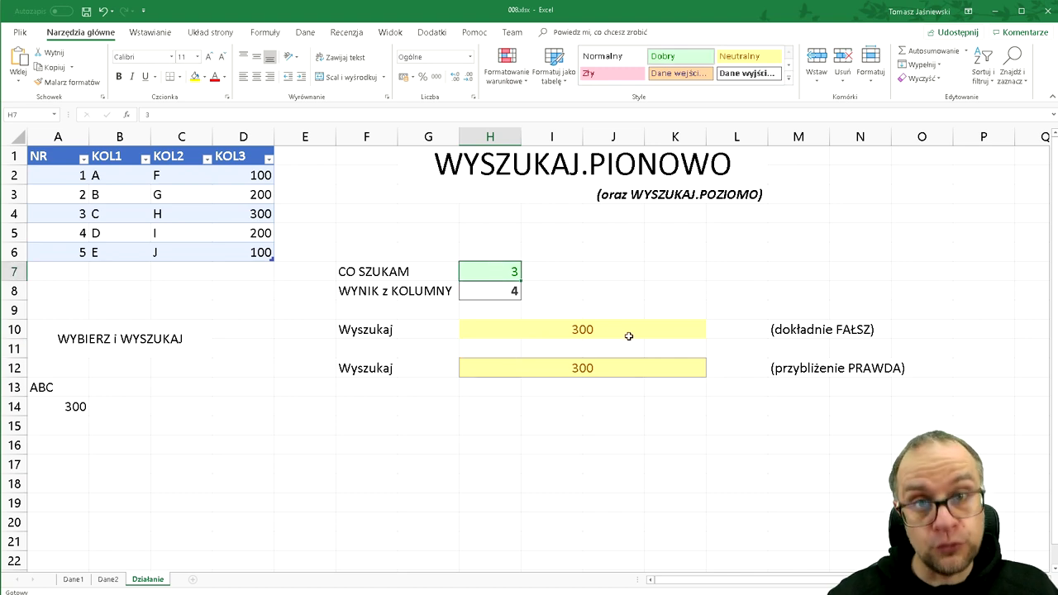
# Trace NR 3 in the table across to KOL3 value 300 and recheck H10's formula.
pyautogui.moveTo(56, 171); pyautogui.dragTo(48, 250)
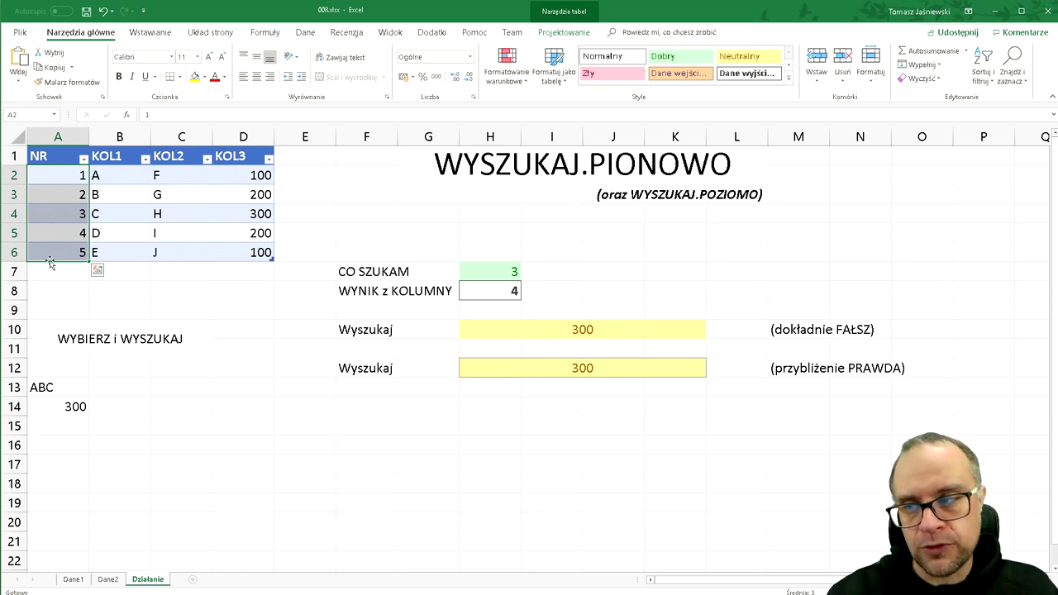
pyautogui.click(506, 274)
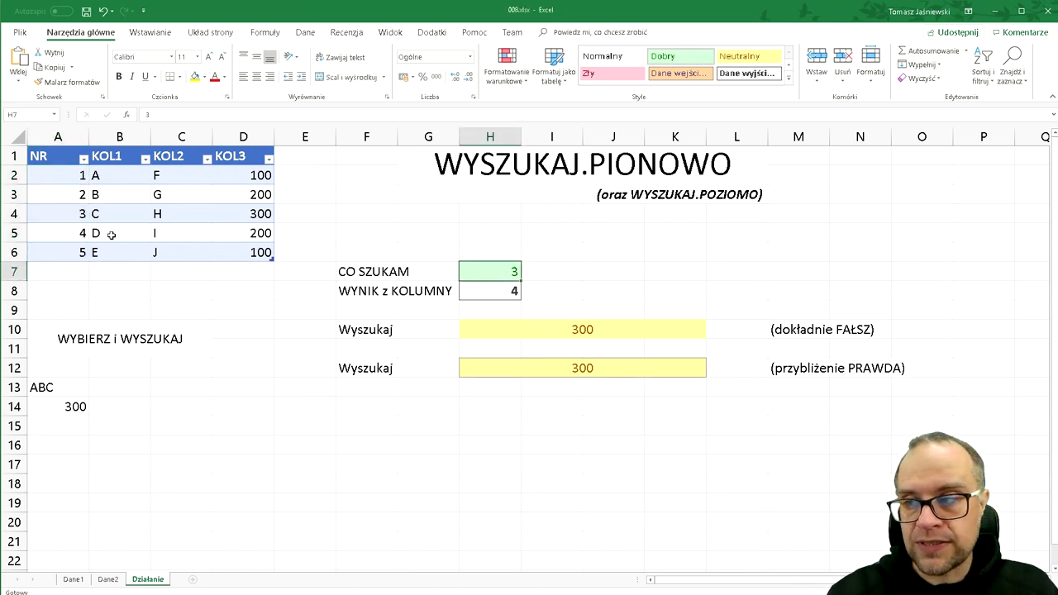
pyautogui.click(73, 215)
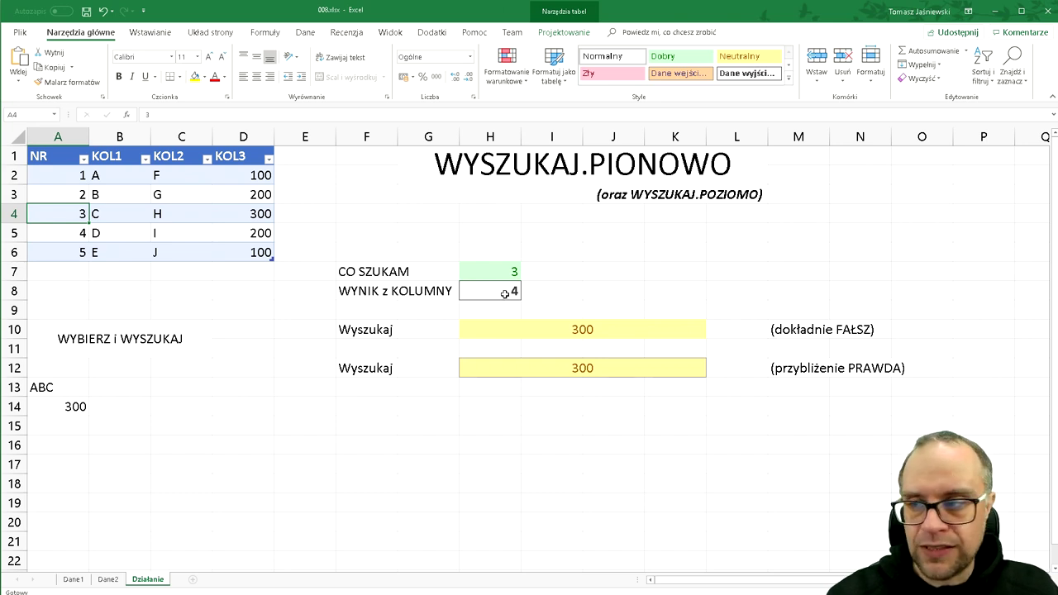
pyautogui.press('Right')
pyautogui.press('Right')
pyautogui.press('Right')
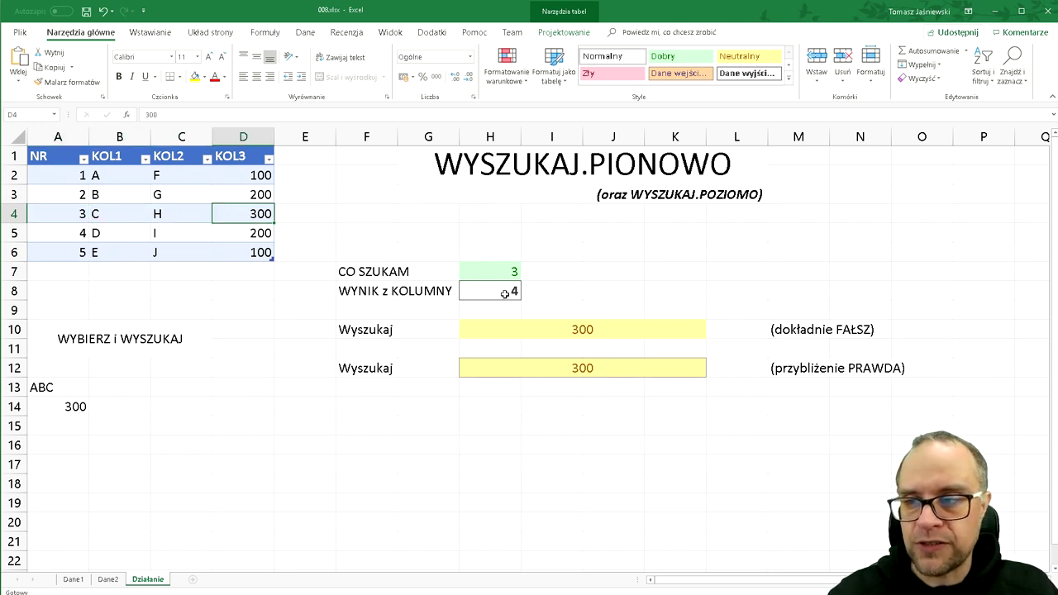
pyautogui.click(623, 329)
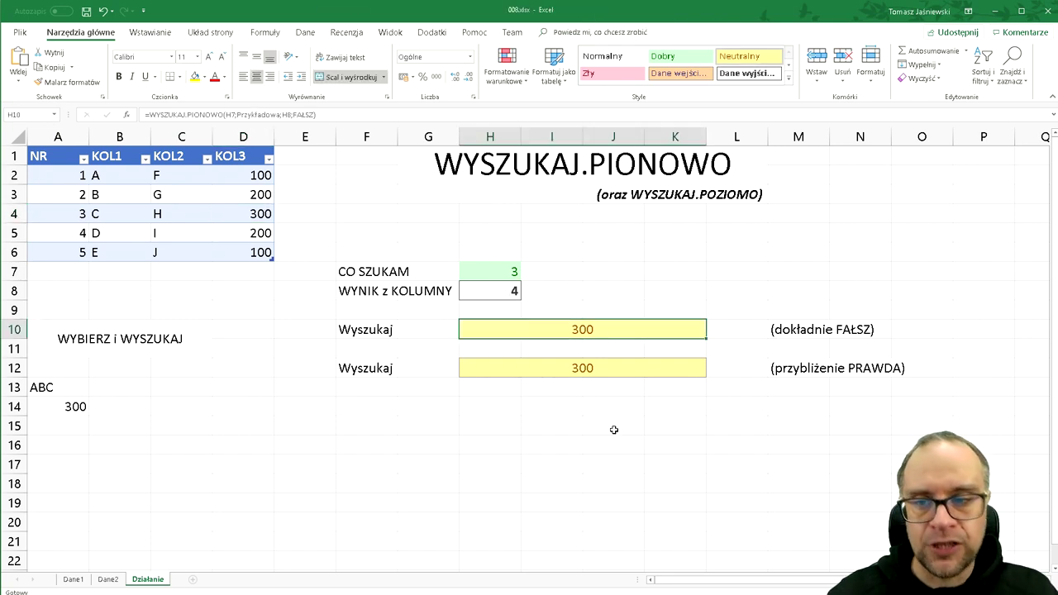
# Enter 2 in CO SZUKAM (H7) and follow table row NR 2 to KOL3 value 200.
pyautogui.click(479, 264)
pyautogui.write('2')
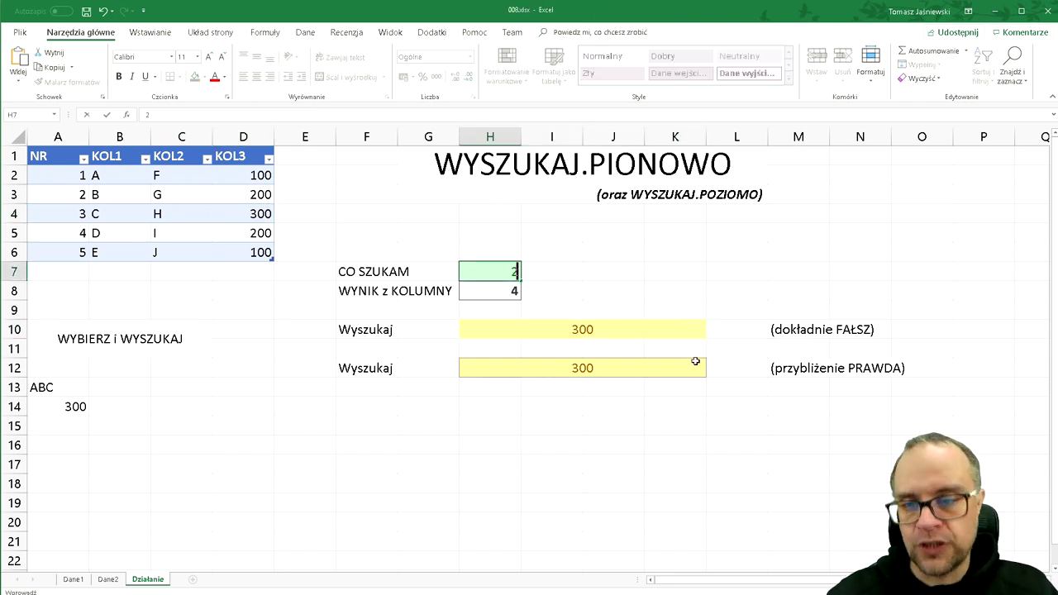
pyautogui.press('Return')
pyautogui.press('Up')
pyautogui.press('Up')
pyautogui.press('Up')
pyautogui.press('Up')
pyautogui.press('Up')
pyautogui.press('Left')
pyautogui.press('Left')
pyautogui.press('Left')
pyautogui.press('Left')
pyautogui.press('Left')
pyautogui.press('Left')
pyautogui.press('Left')
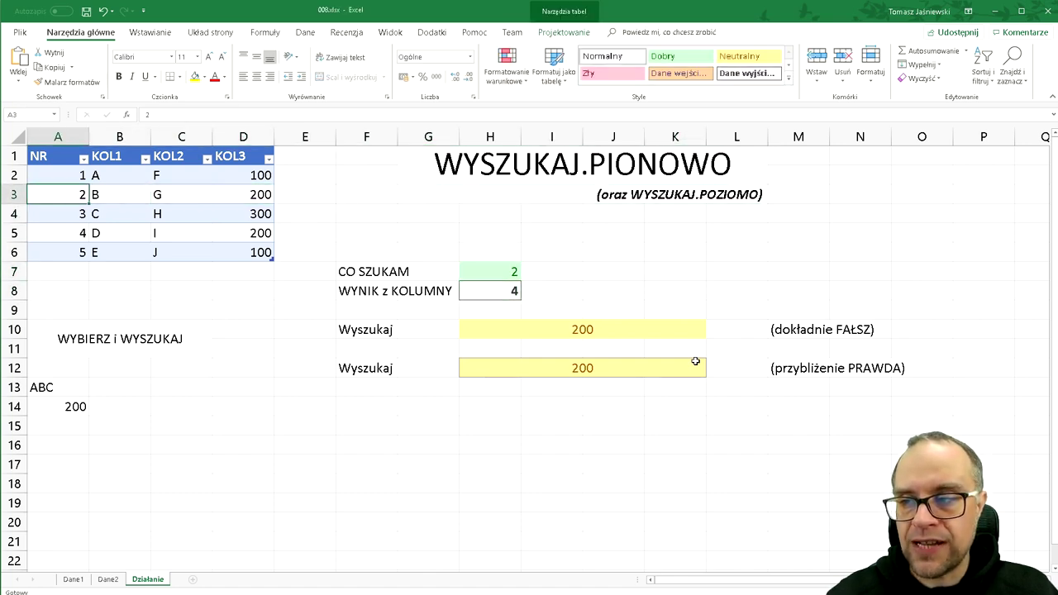
pyautogui.press('Right')
pyautogui.press('Right')
pyautogui.press('Right')
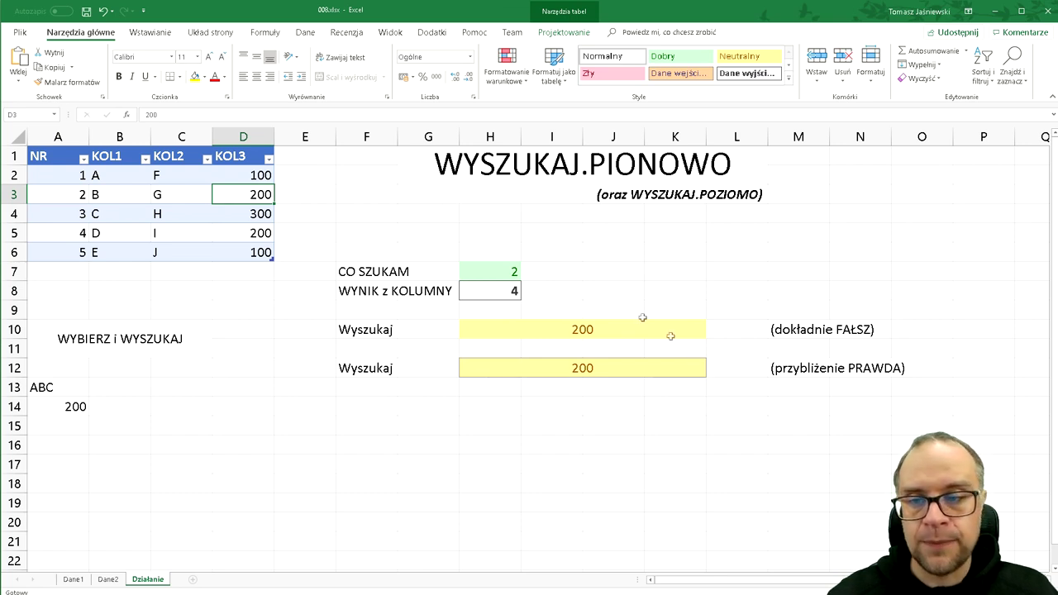
pyautogui.click(506, 287)
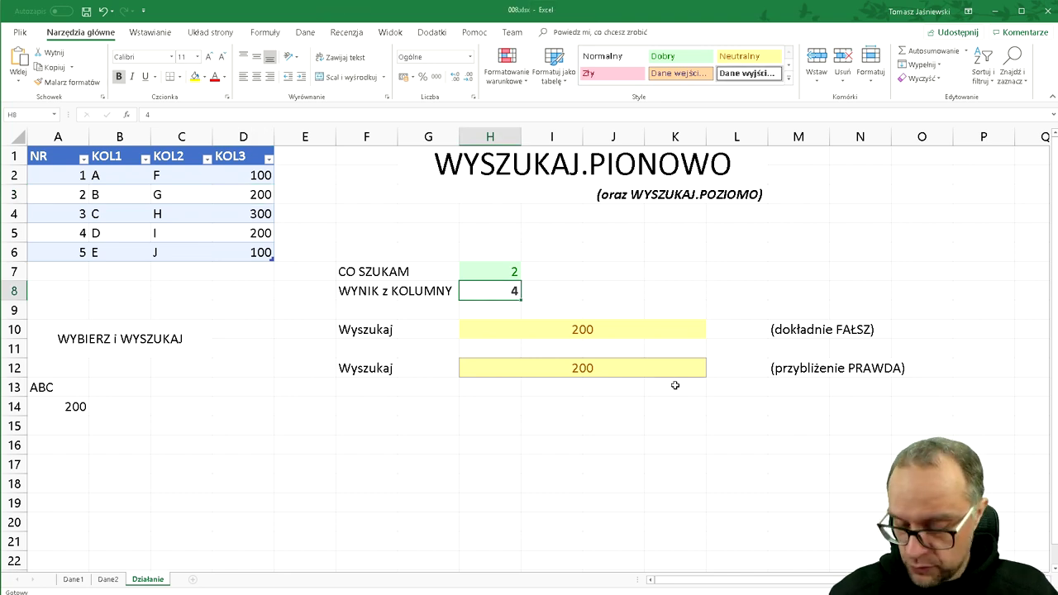
# Set the column number in H8 to 2 and trace row 3 to its KOL1 value B.
pyautogui.write('2')
pyautogui.press('Return')
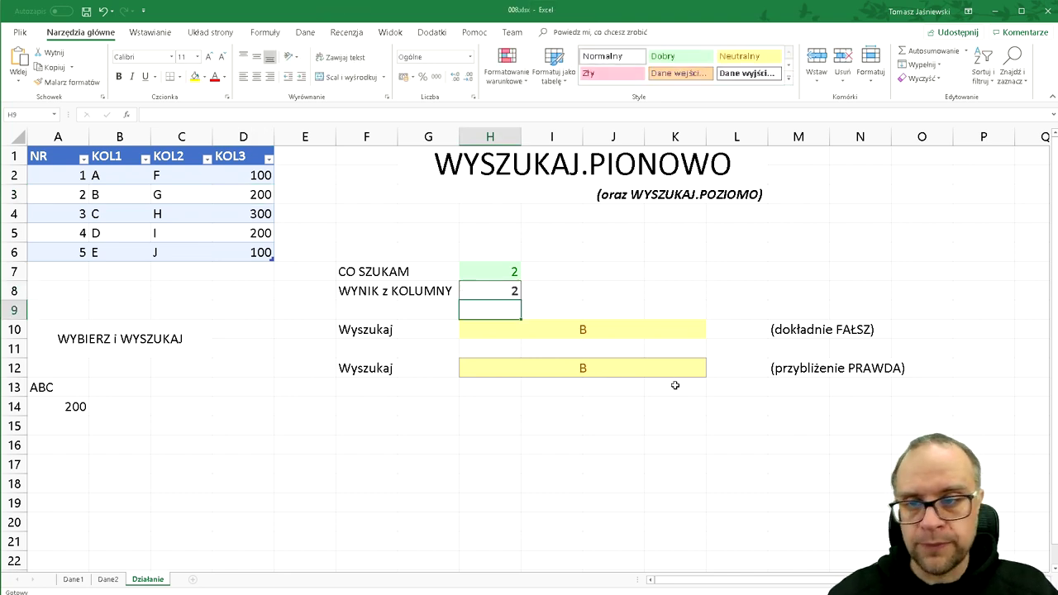
pyautogui.press('Up')
pyautogui.press('Up')
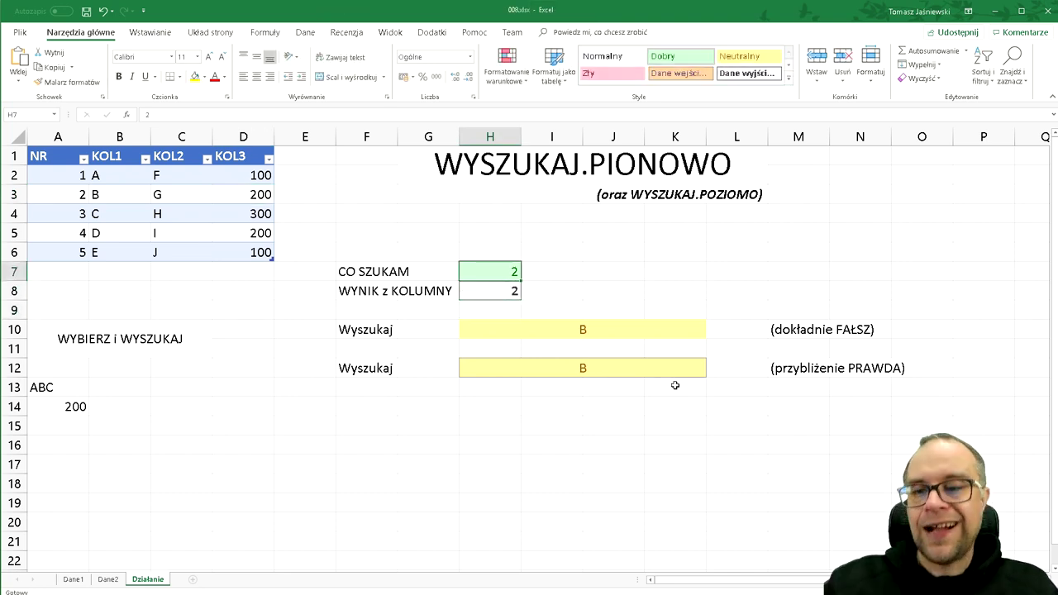
pyautogui.press('Down')
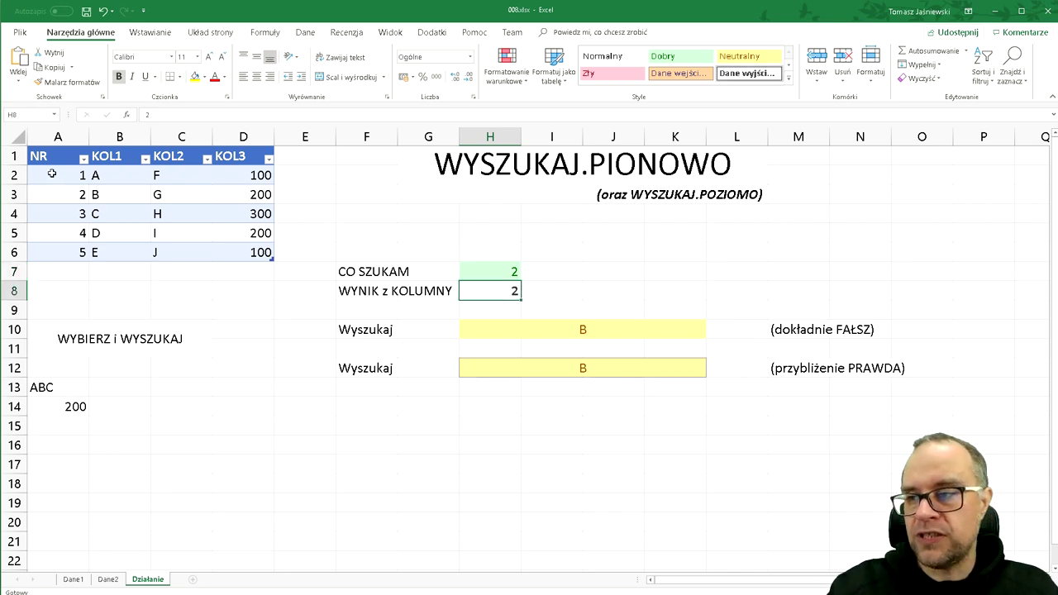
pyautogui.moveTo(51, 173); pyautogui.dragTo(46, 248)
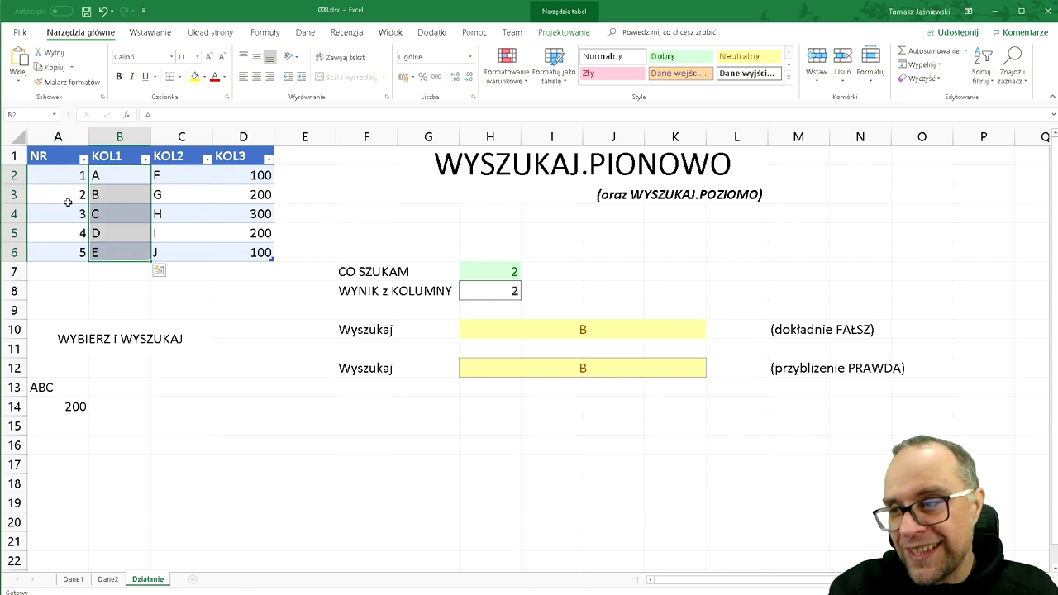
pyautogui.moveTo(61, 196); pyautogui.dragTo(118, 194)
pyautogui.click(118, 193)
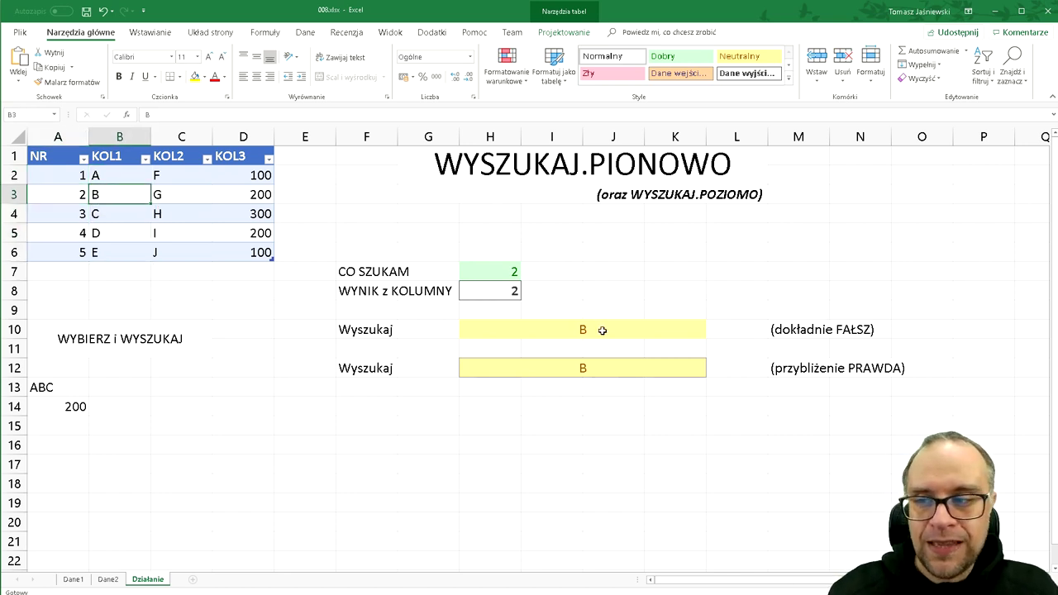
# Commit the approximate-match PRAWDA lookup in H12 and begin editing CO SZUKAM in H7.
pyautogui.click(617, 371)
pyautogui.press('F2')
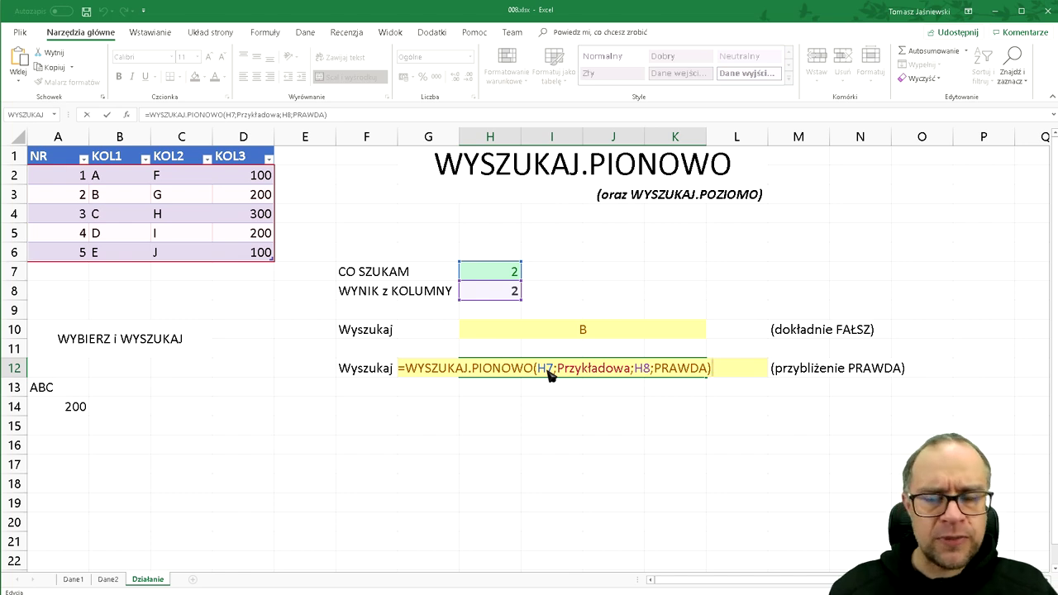
pyautogui.hotkey('ctrl', 'Return')
pyautogui.click(505, 275)
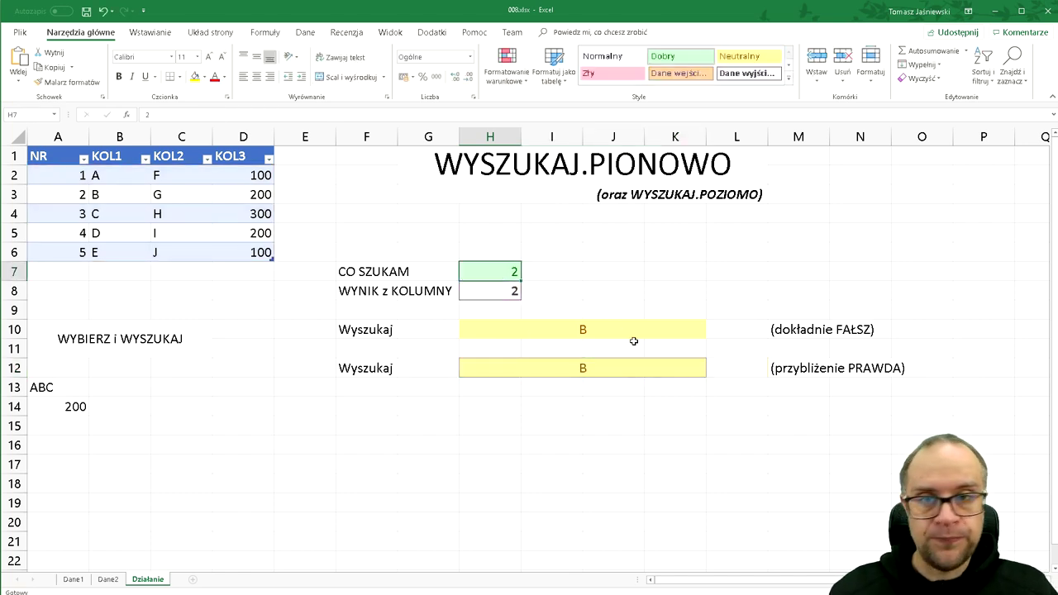
pyautogui.press('F2')
# Change the lookup value in H7 to 2.5 and compare the exact and approximate results.
pyautogui.write('.5')
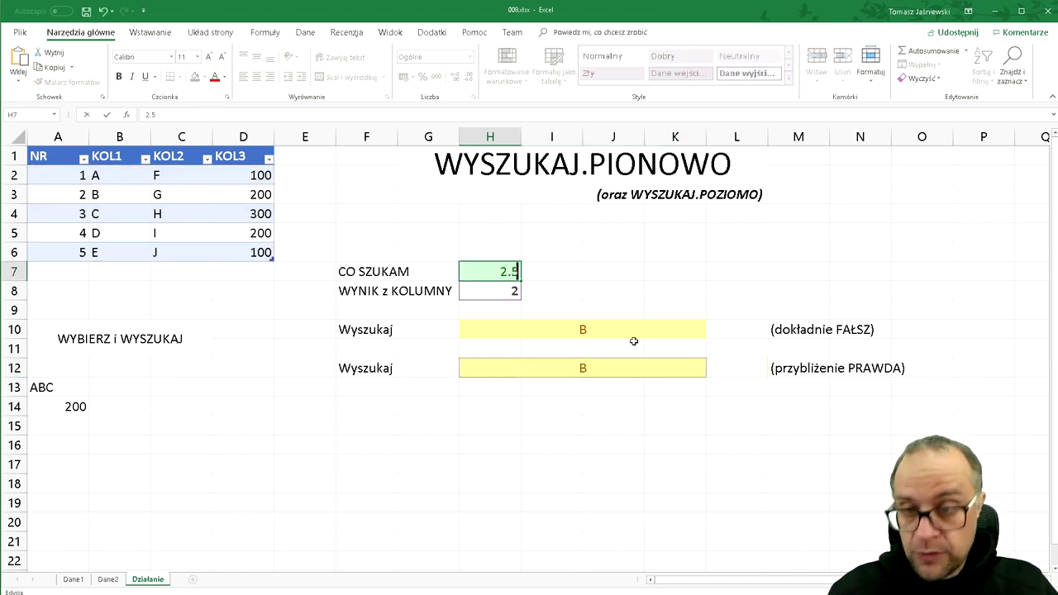
pyautogui.press('Return')
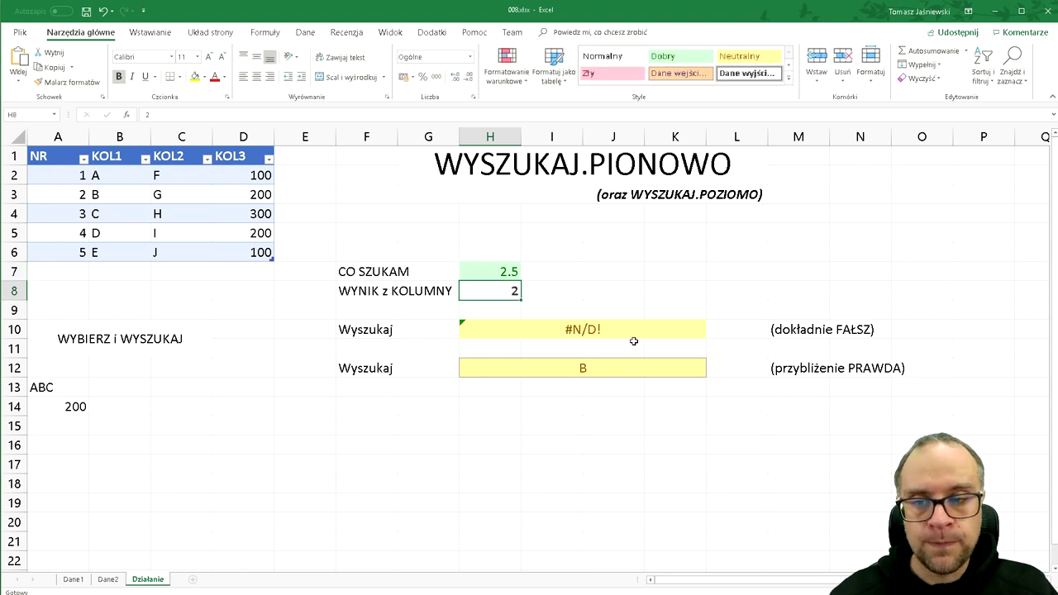
pyautogui.press('Down')
pyautogui.press('Down')
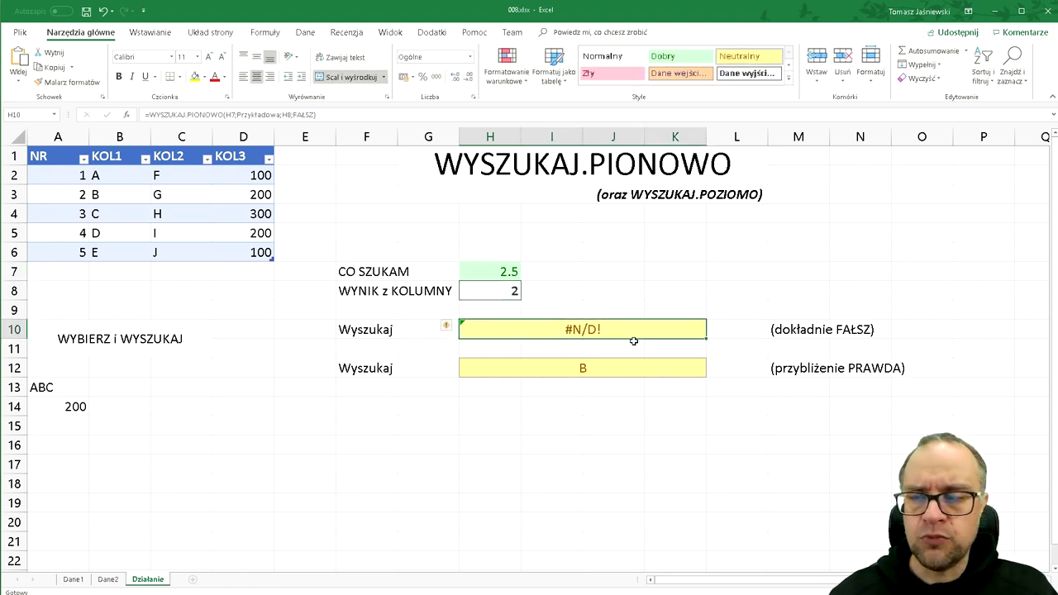
pyautogui.press('Right')
pyautogui.press('Left')
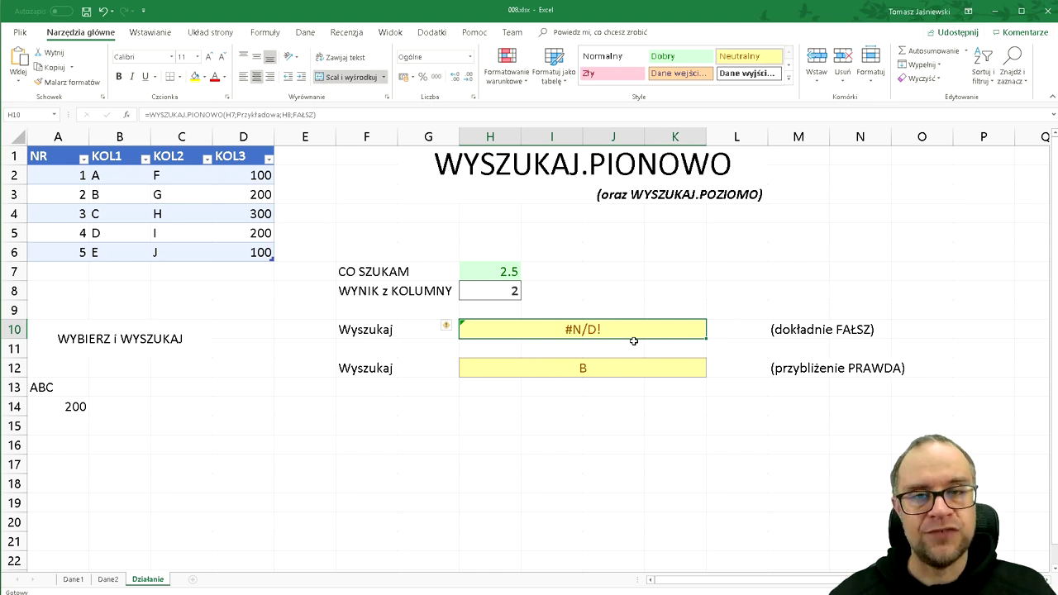
pyautogui.press('Down')
pyautogui.press('Down')
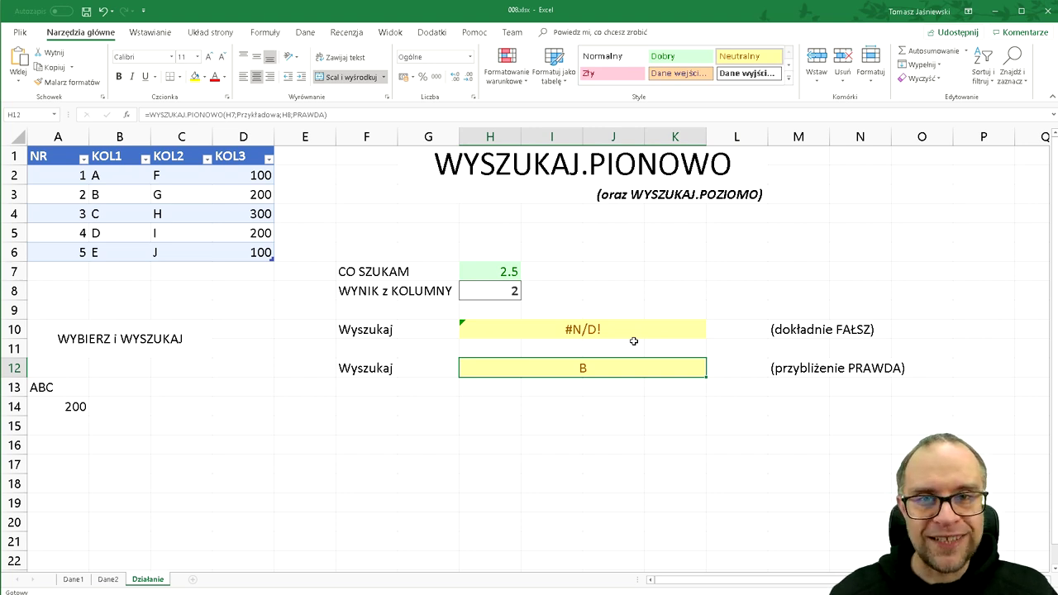
# Change H7 to 2.9, fixing a typo, and check the approximate-match result.
pyautogui.press('Up')
pyautogui.press('Up')
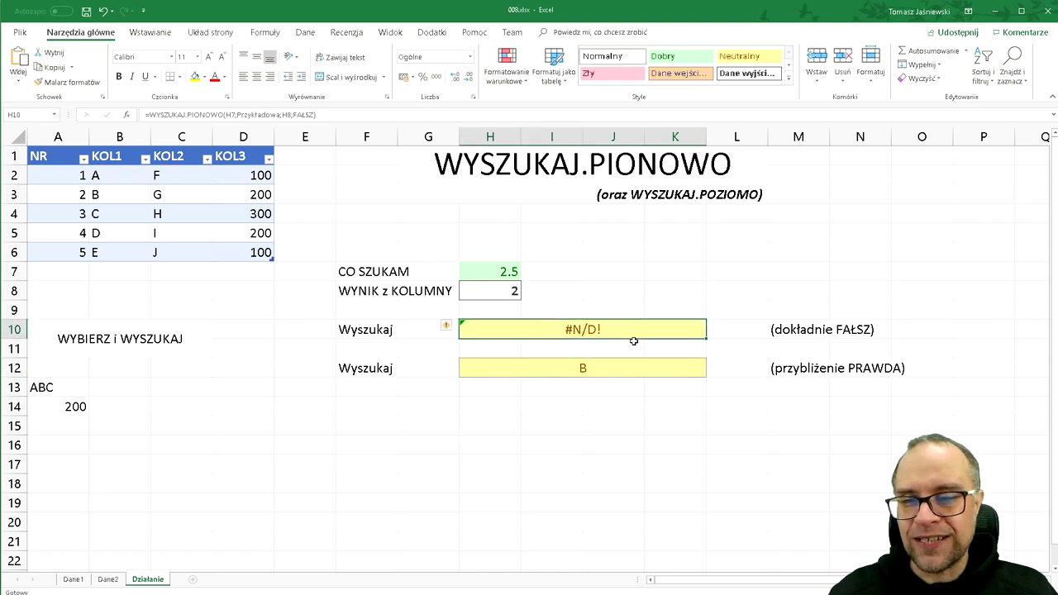
pyautogui.press('Up')
pyautogui.press('Up')
pyautogui.press('Up')
pyautogui.write('.9\\')
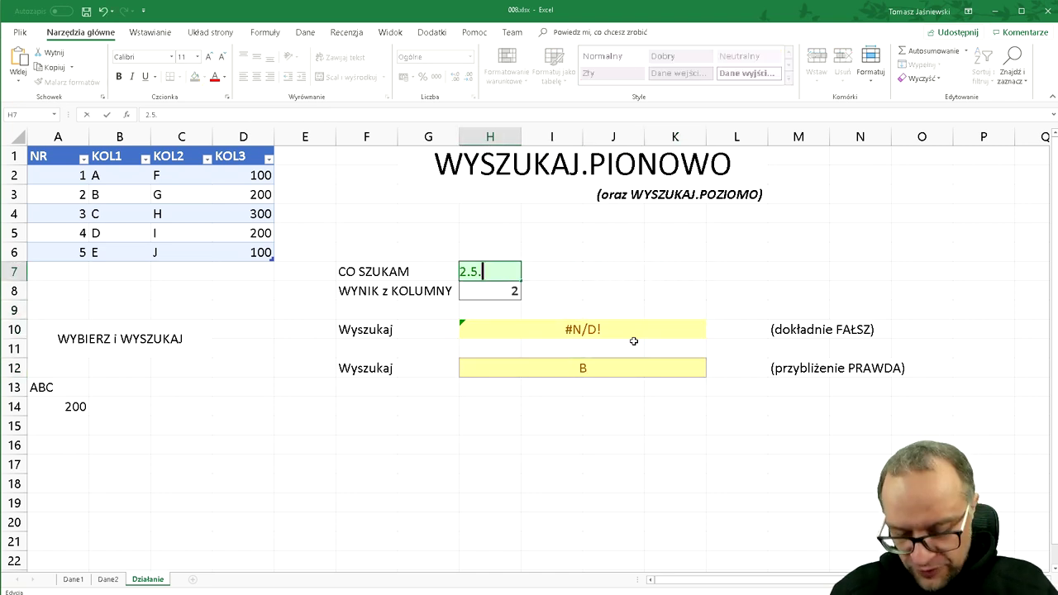
pyautogui.press('Return')
pyautogui.press('Up')
pyautogui.press('Up')
pyautogui.press('Down')
pyautogui.press('F2')
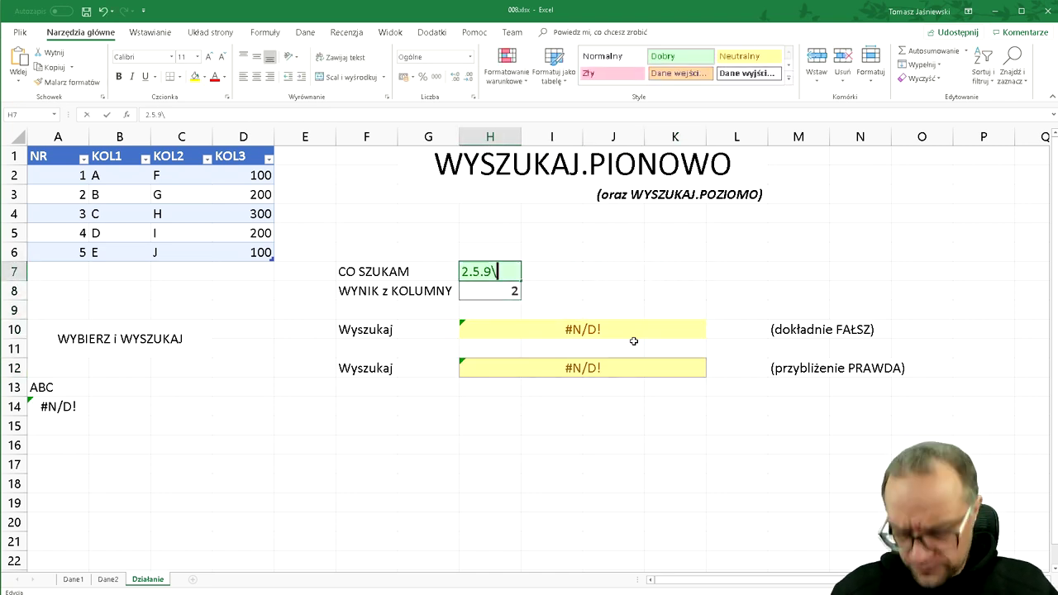
pyautogui.press('BackSpace')
pyautogui.press('BackSpace')
pyautogui.press('BackSpace')
pyautogui.press('BackSpace')
pyautogui.write('9')
pyautogui.press('Return')
pyautogui.press('Down')
pyautogui.press('Down')
pyautogui.press('Down')
pyautogui.press('Down')
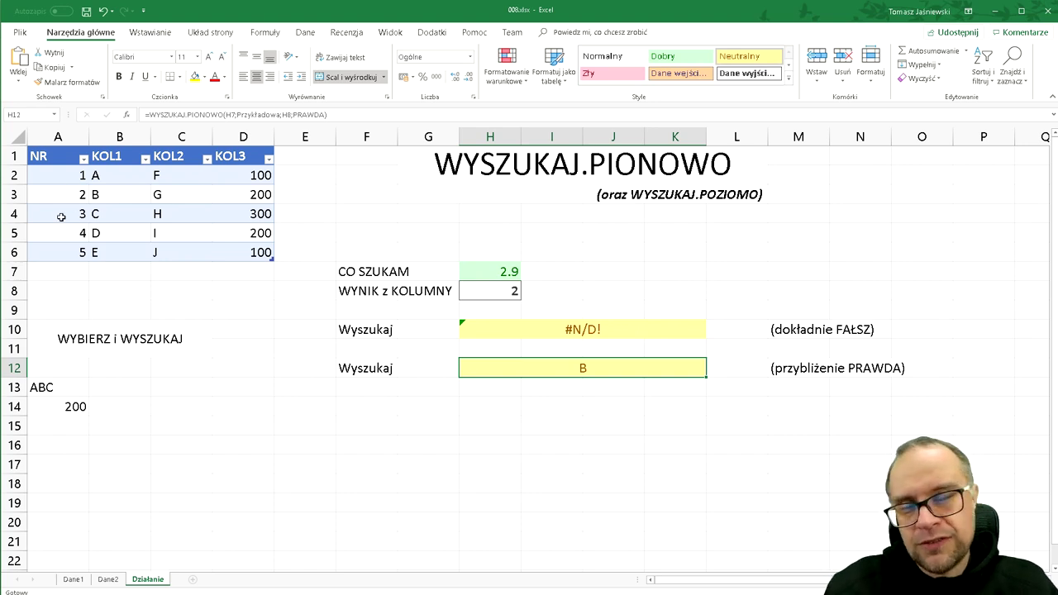
# Enter 3.3 in H7: exact match shows #N/D!, approximate returns C; edit H10's formula.
pyautogui.click(513, 272)
pyautogui.write('3.3')
pyautogui.press('Return')
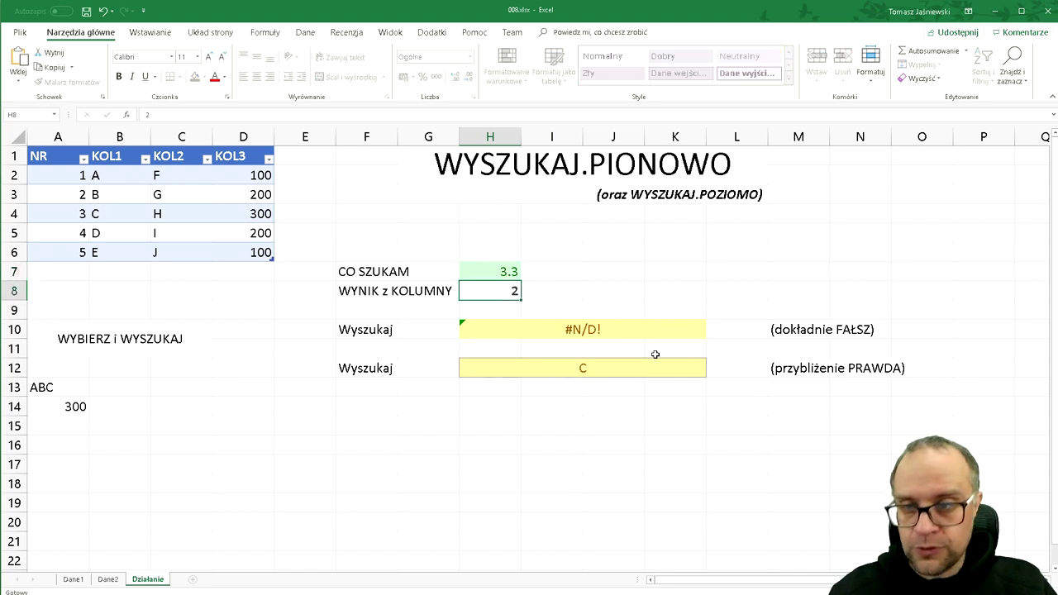
pyautogui.press('Up')
pyautogui.press('Down')
pyautogui.press('Down')
pyautogui.press('Down')
pyautogui.press('Down')
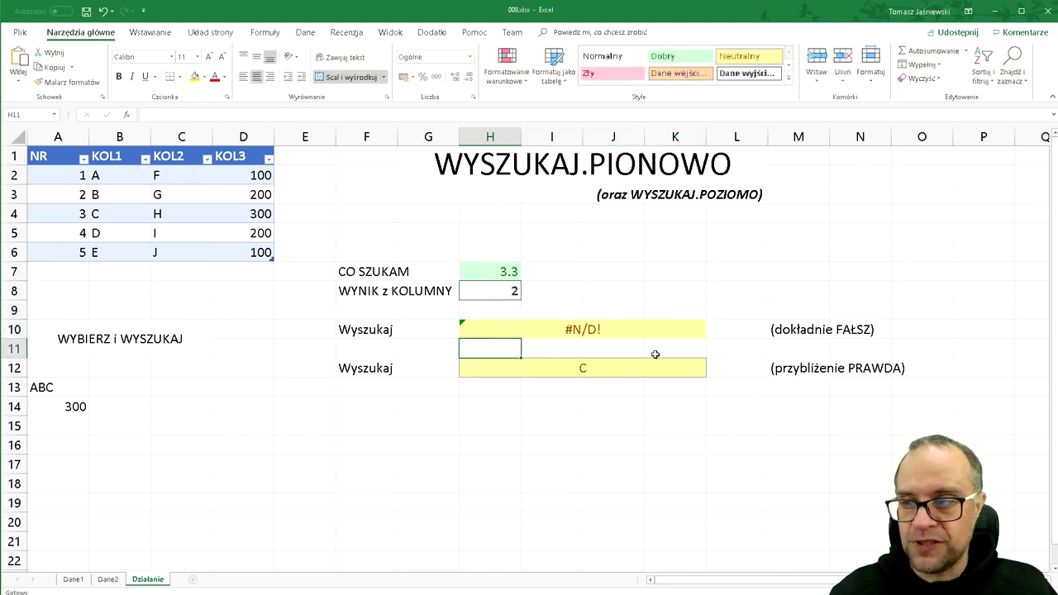
pyautogui.press('Down')
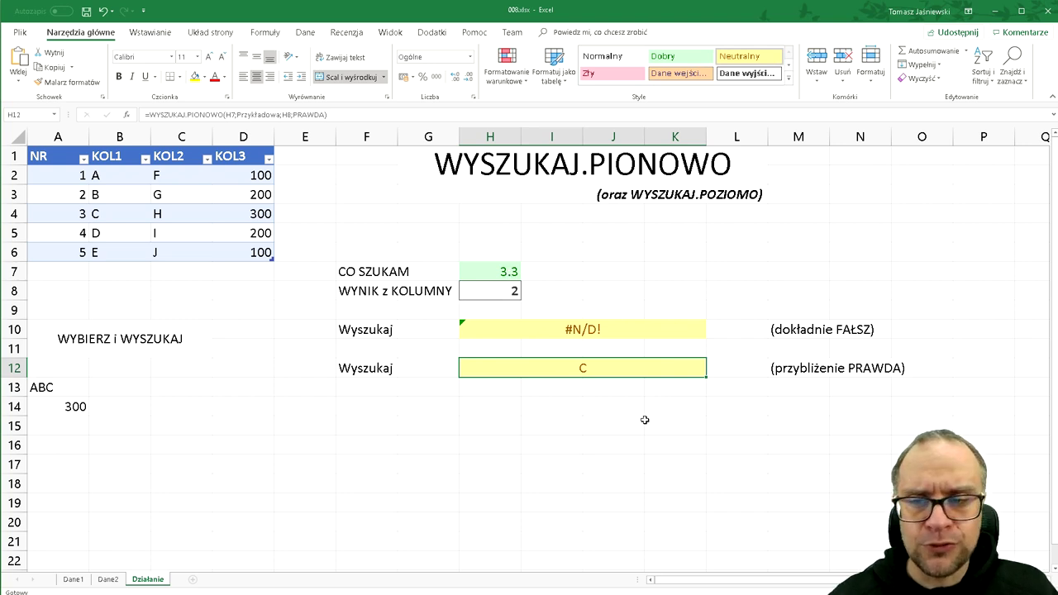
pyautogui.click(496, 271)
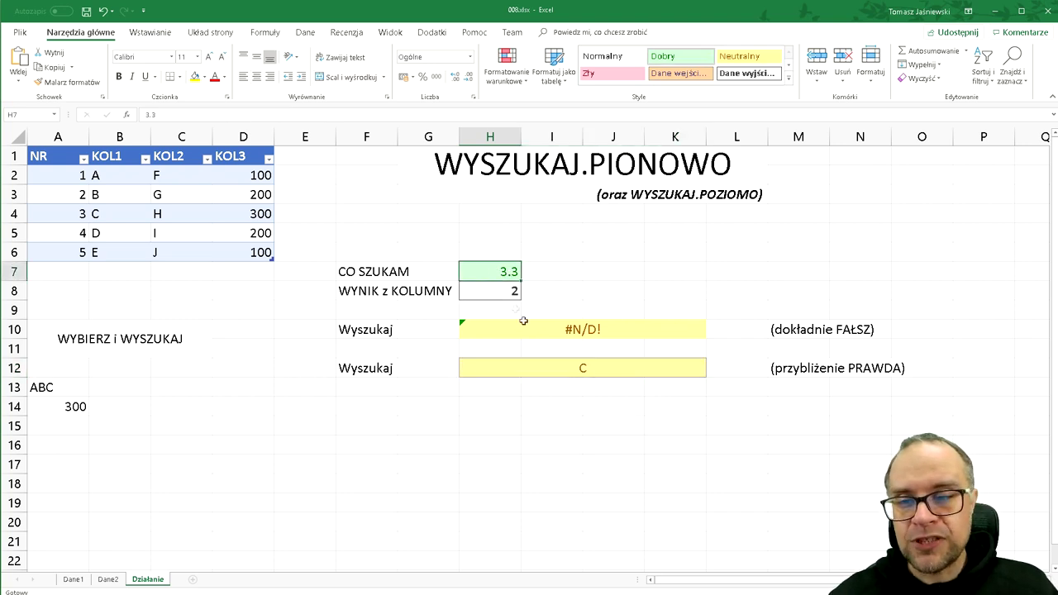
pyautogui.click(560, 367)
pyautogui.click(508, 270)
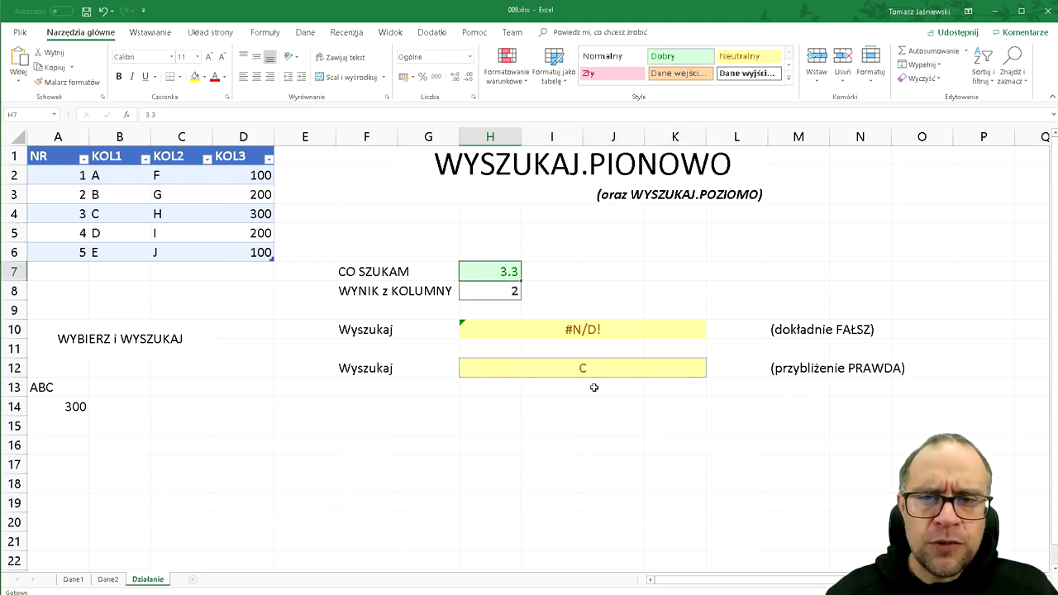
pyautogui.click(562, 335)
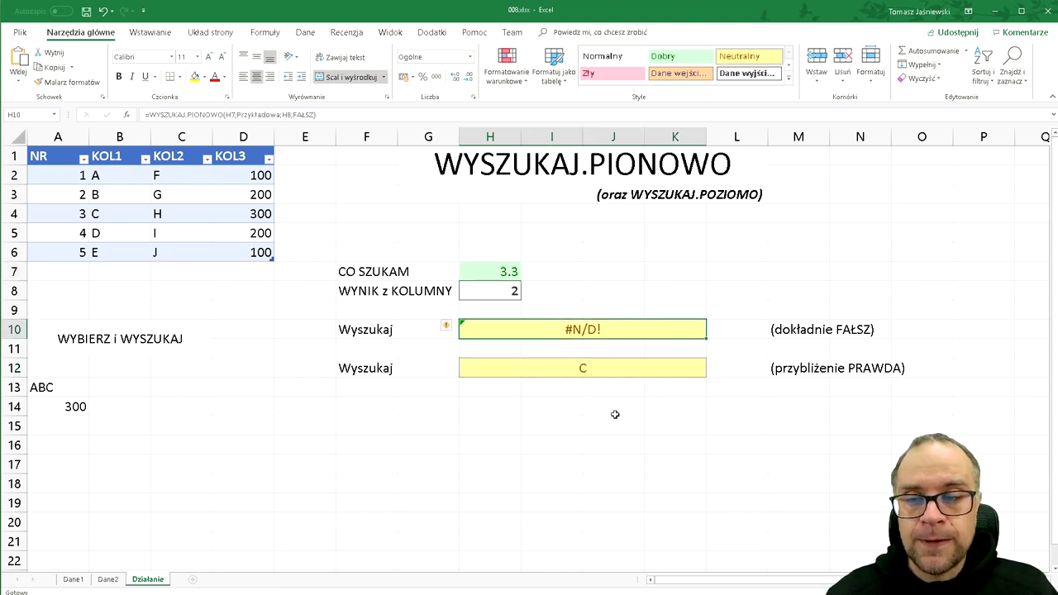
pyautogui.press('F2')
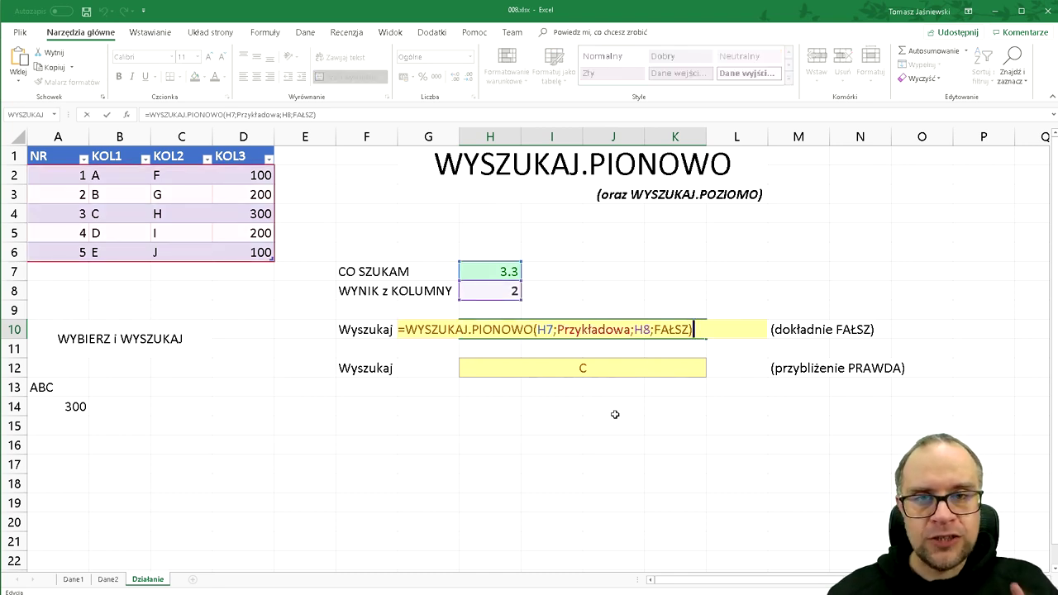
# Go through H10's lookup arguments H7, Przykładowa, H8 and FAŁSZ, then switch to Dane1.
pyautogui.click(553, 331)
pyautogui.click(599, 333)
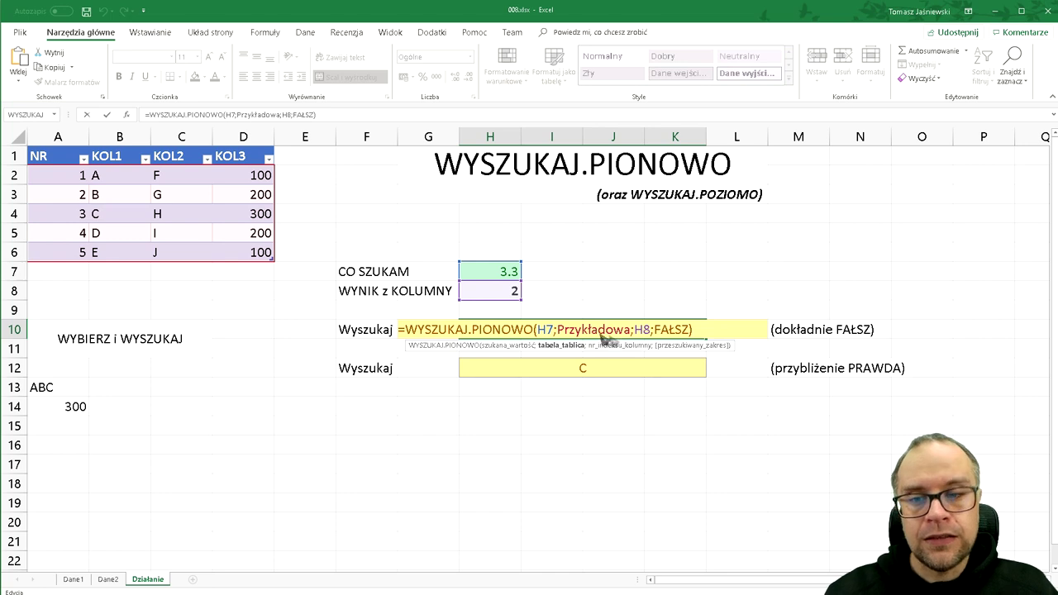
pyautogui.click(636, 331)
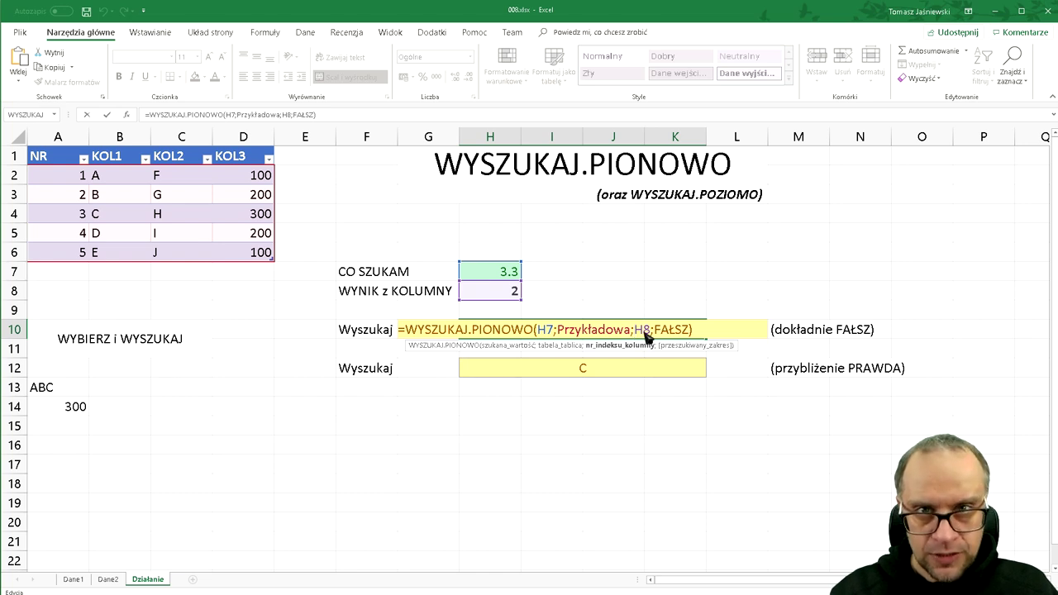
pyautogui.click(676, 331)
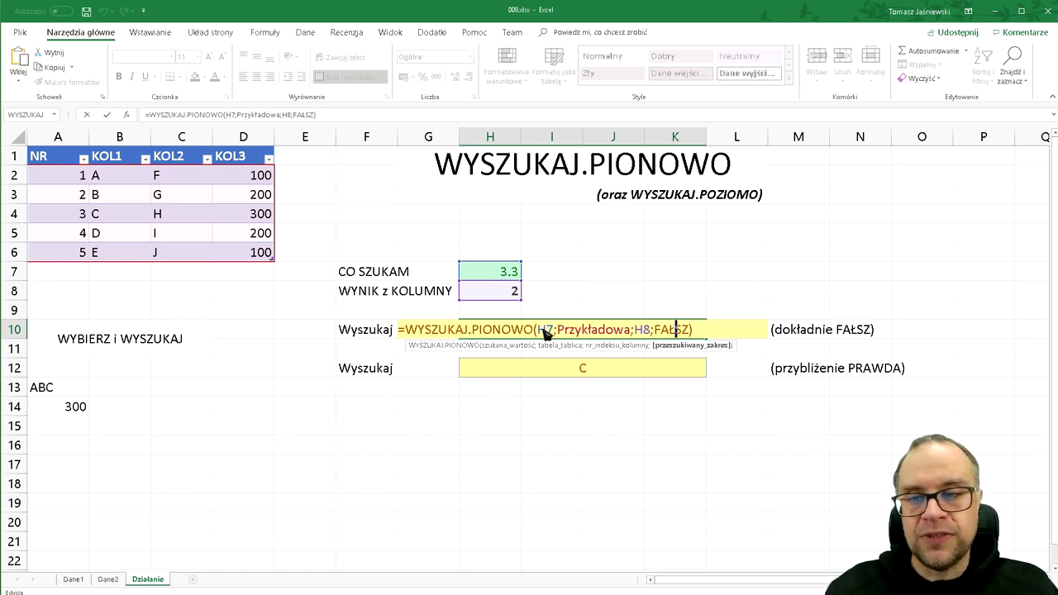
pyautogui.press('Return')
pyautogui.hotkey('ctrl', 'pageup')
pyautogui.hotkey('ctrl', 'pageup')
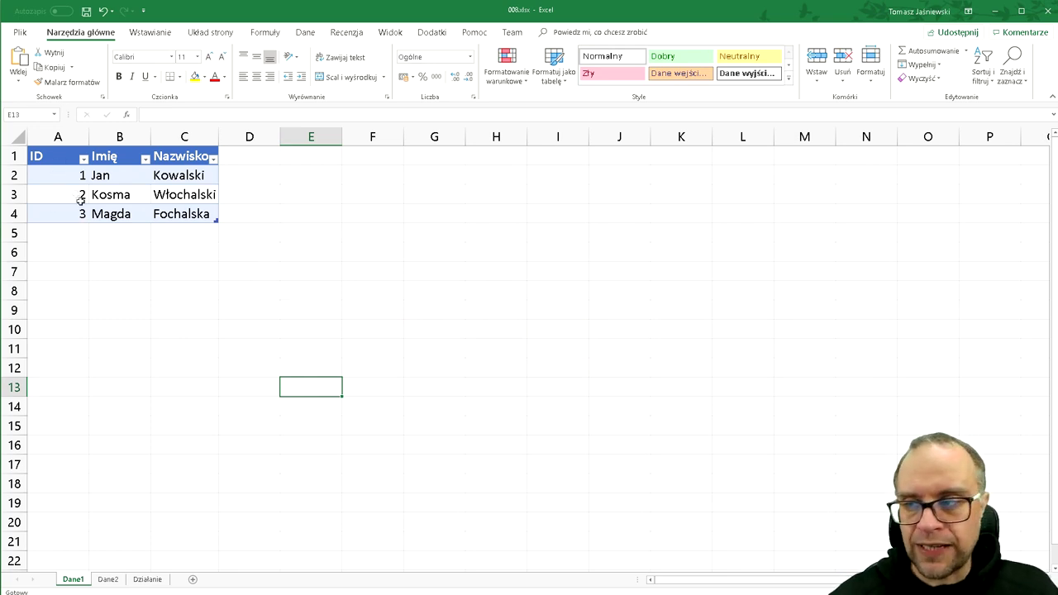
pyautogui.moveTo(63, 173); pyautogui.dragTo(186, 214)
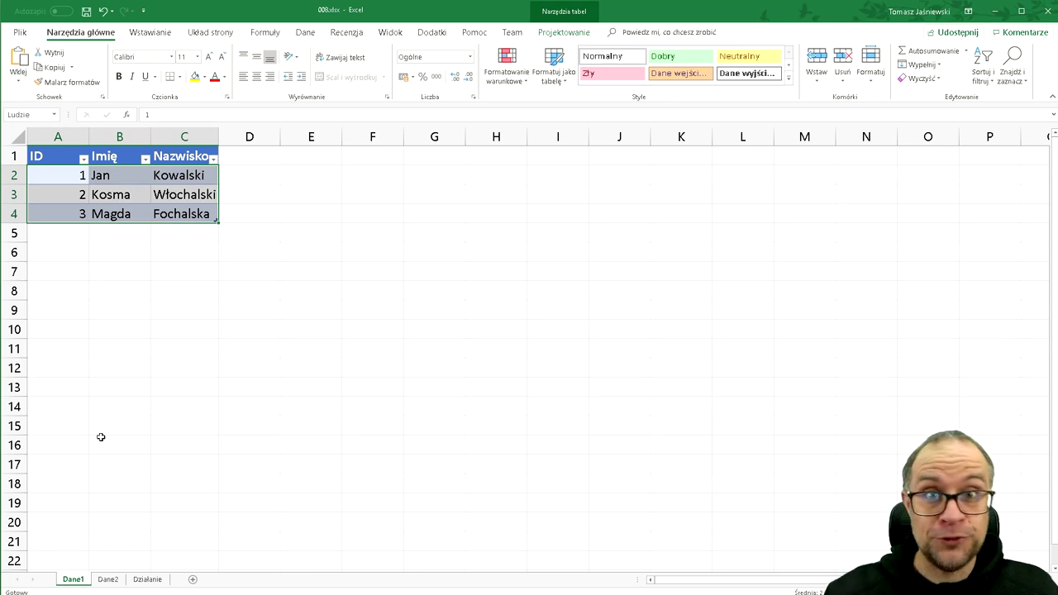
pyautogui.click(57, 172)
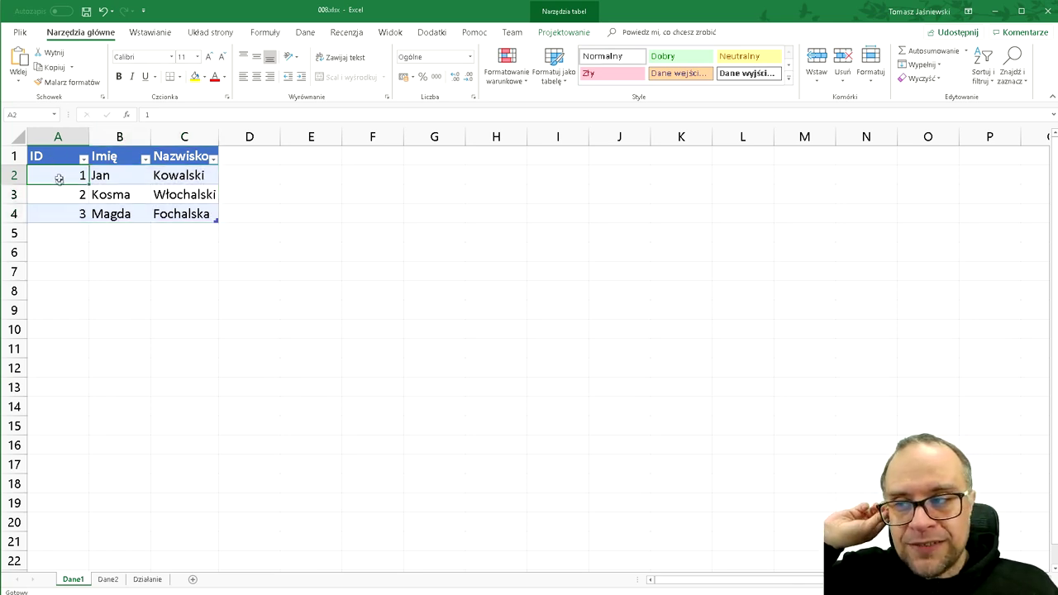
pyautogui.click(58, 196)
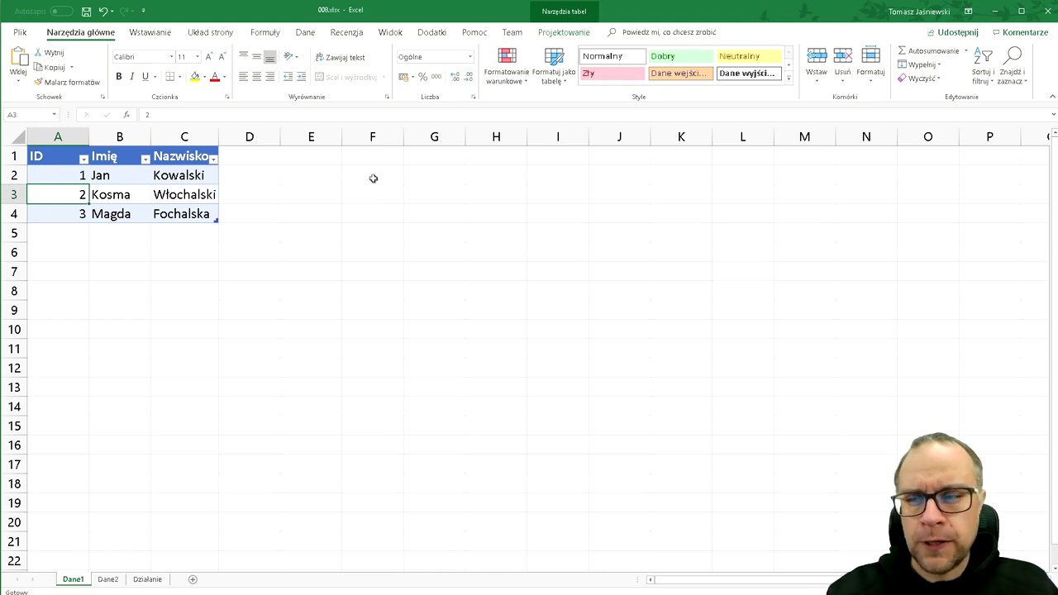
pyautogui.click(373, 178)
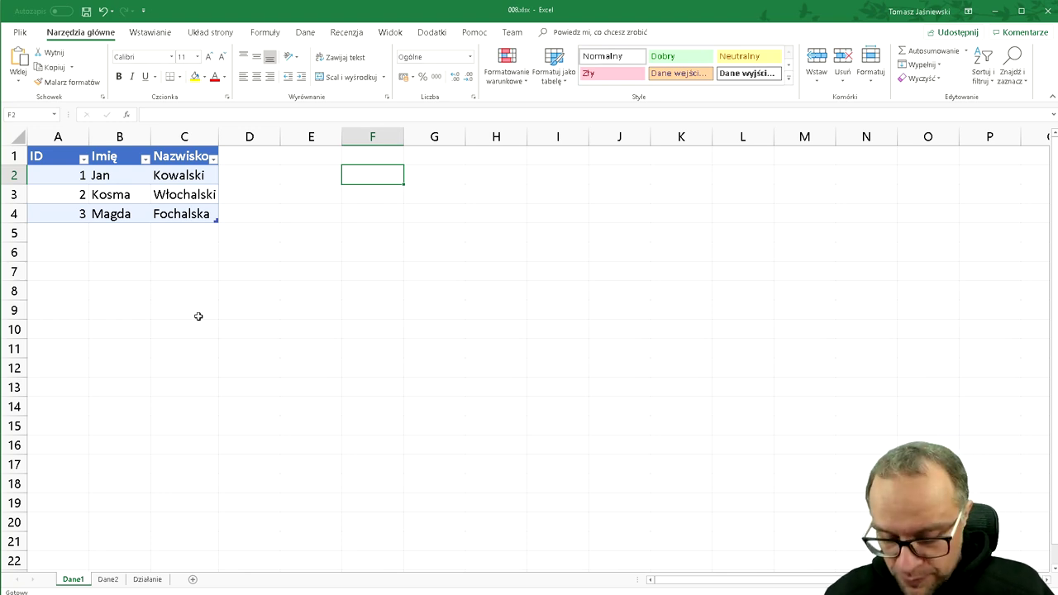
pyautogui.hotkey('shift', 'Down')
pyautogui.hotkey('shift', 'Down')
pyautogui.hotkey('shift', 'Right')
pyautogui.hotkey('shift', 'Right')
pyautogui.hotkey('shift', 'Down')
pyautogui.hotkey('shift', 'Down')
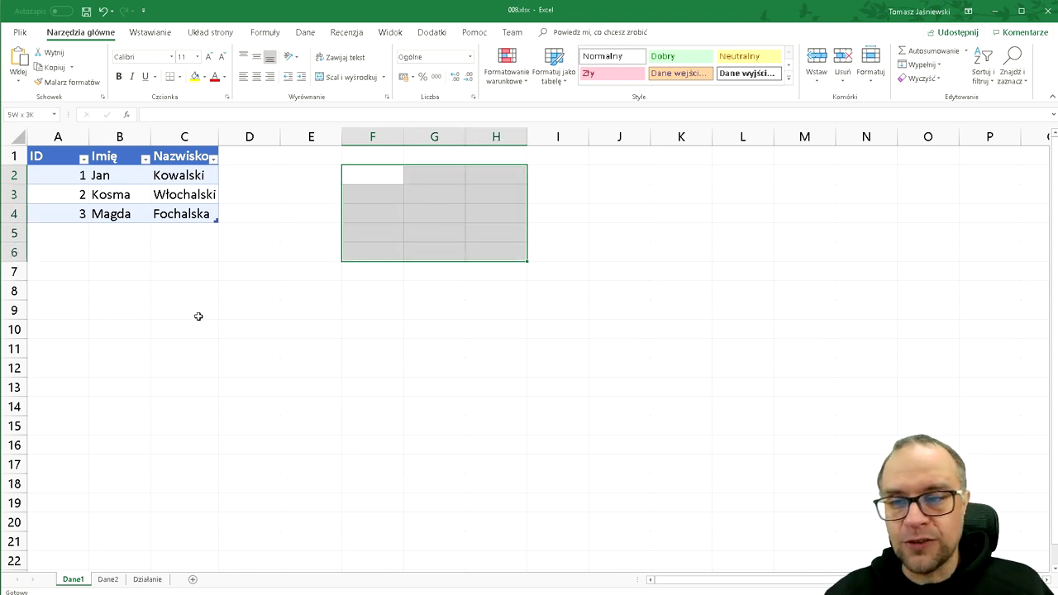
pyautogui.hotkey('shift', 'Right')
pyautogui.hotkey('shift', 'Down')
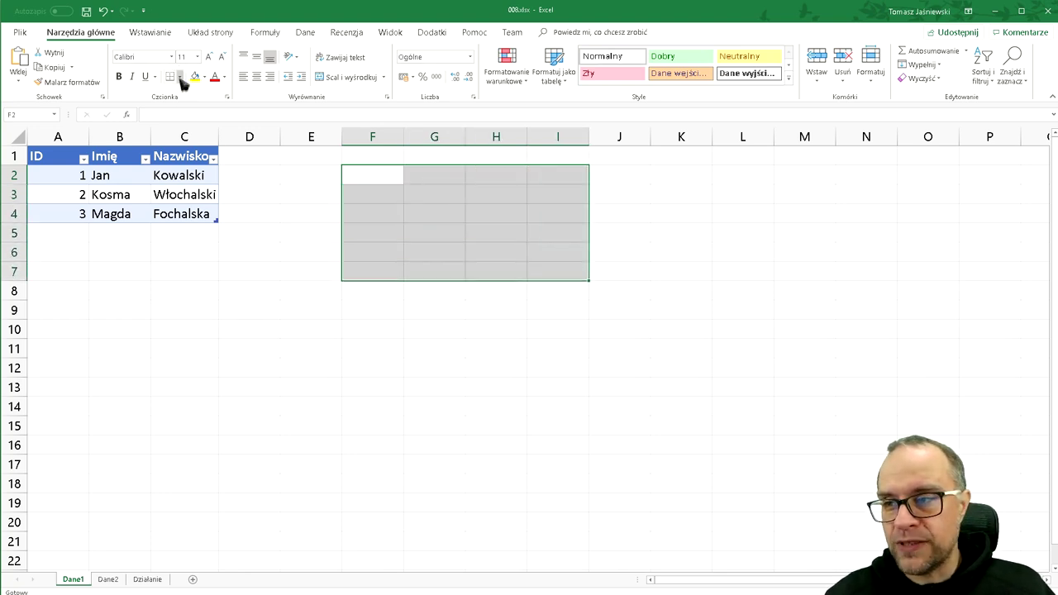
# Give the block F2:I7 all borders and a yellow fill.
pyautogui.click(179, 76)
pyautogui.click(206, 173)
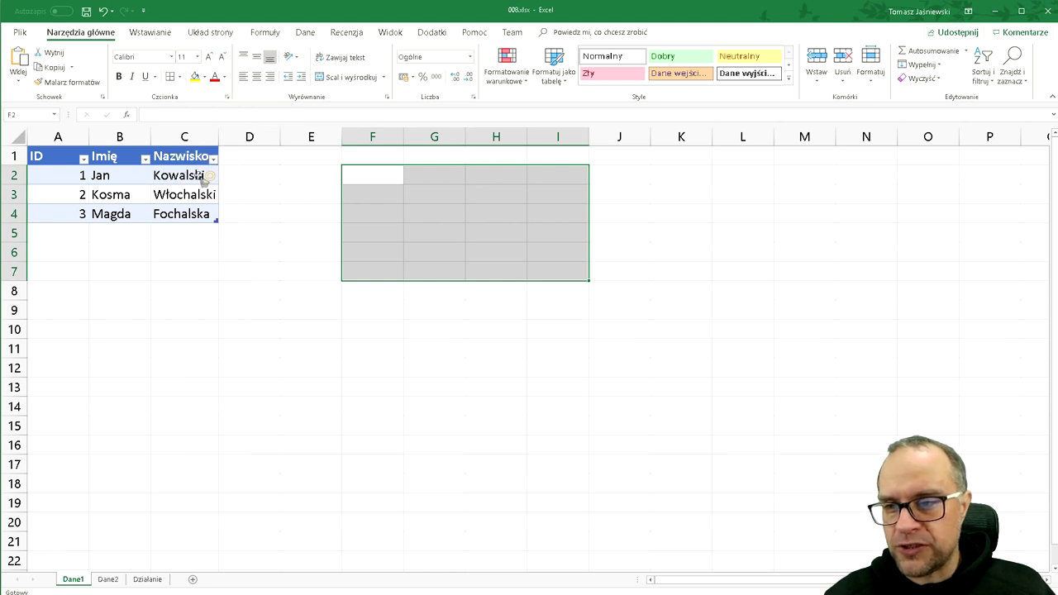
pyautogui.click(390, 172)
pyautogui.moveTo(364, 175); pyautogui.dragTo(538, 270)
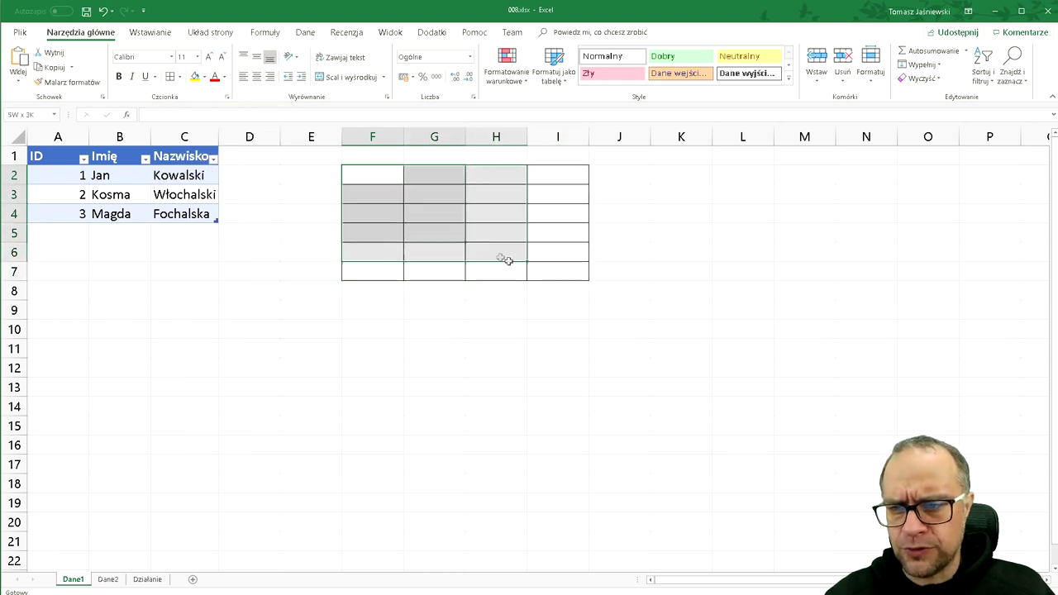
pyautogui.click(195, 78)
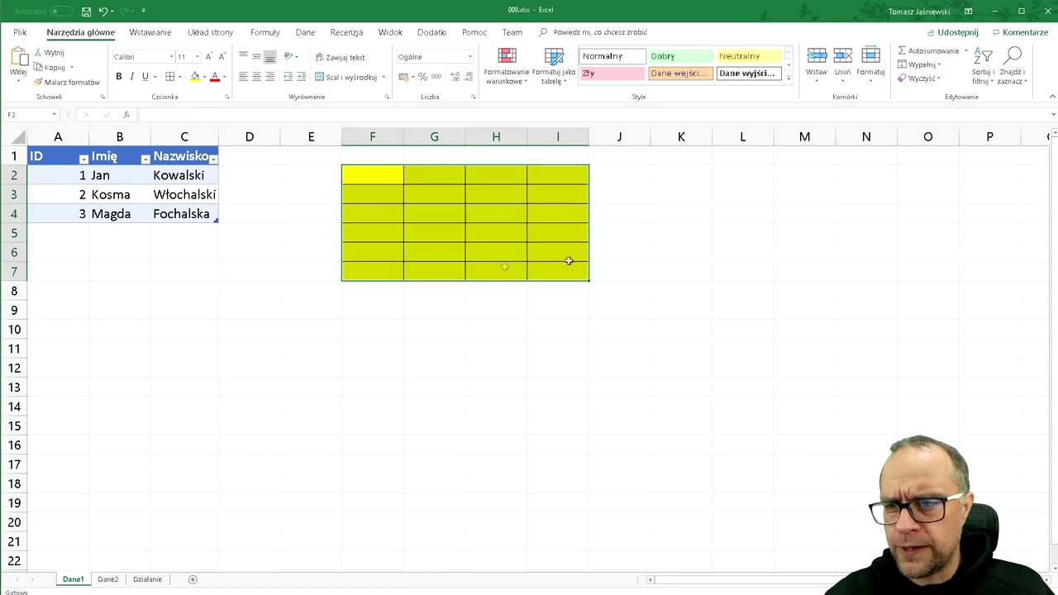
pyautogui.click(671, 272)
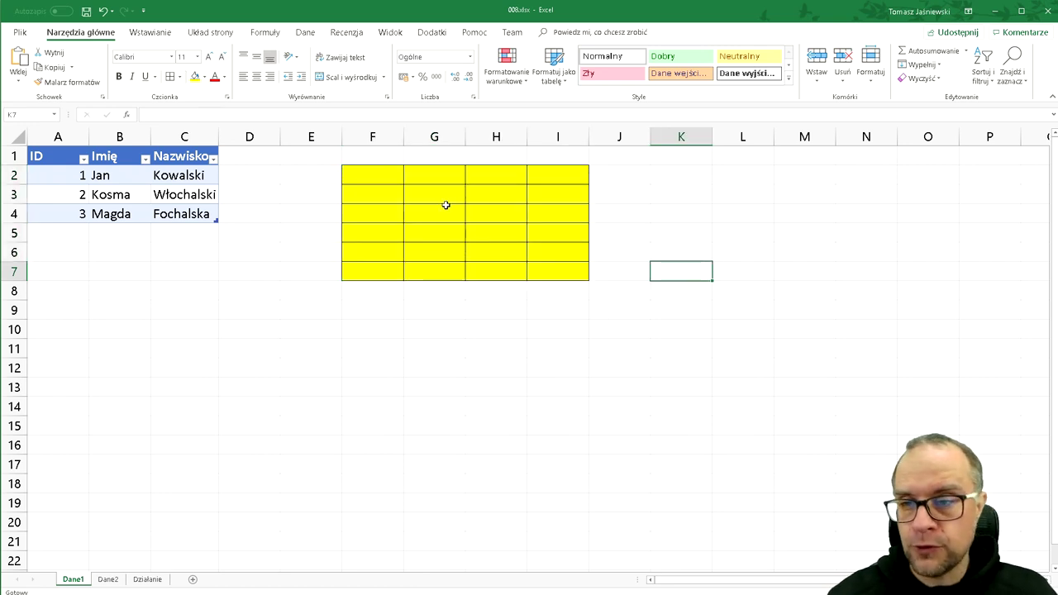
# Type the labels Imię:, Nazwisko: and ID: in F3:F5, merging G3:I3 and G4:I4.
pyautogui.click(385, 199)
pyautogui.write('Imię:')
pyautogui.press('Tab')
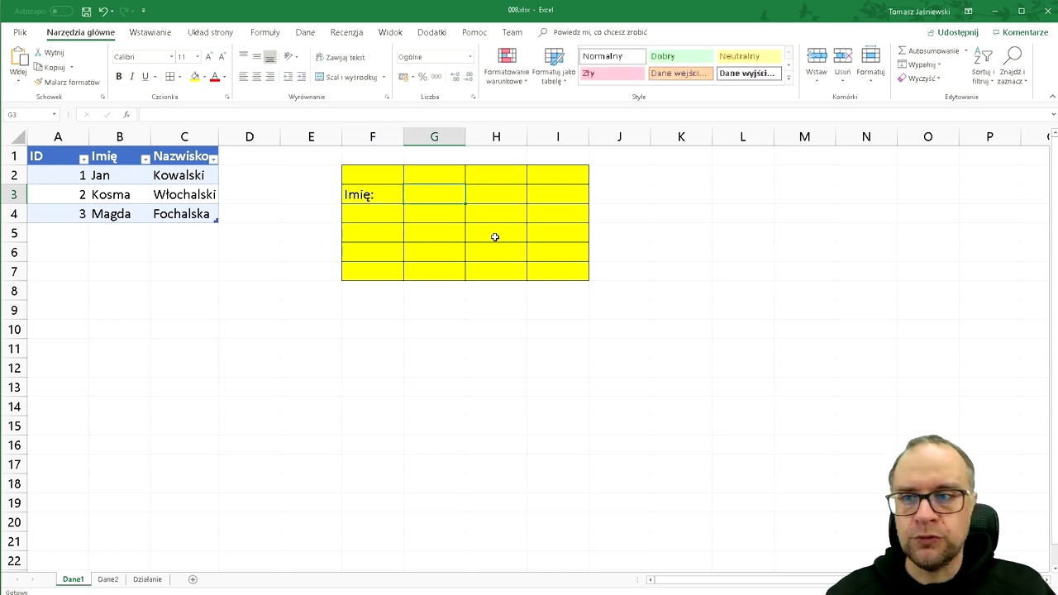
pyautogui.hotkey('shift', 'Right')
pyautogui.hotkey('shift', 'Right')
pyautogui.click(357, 80)
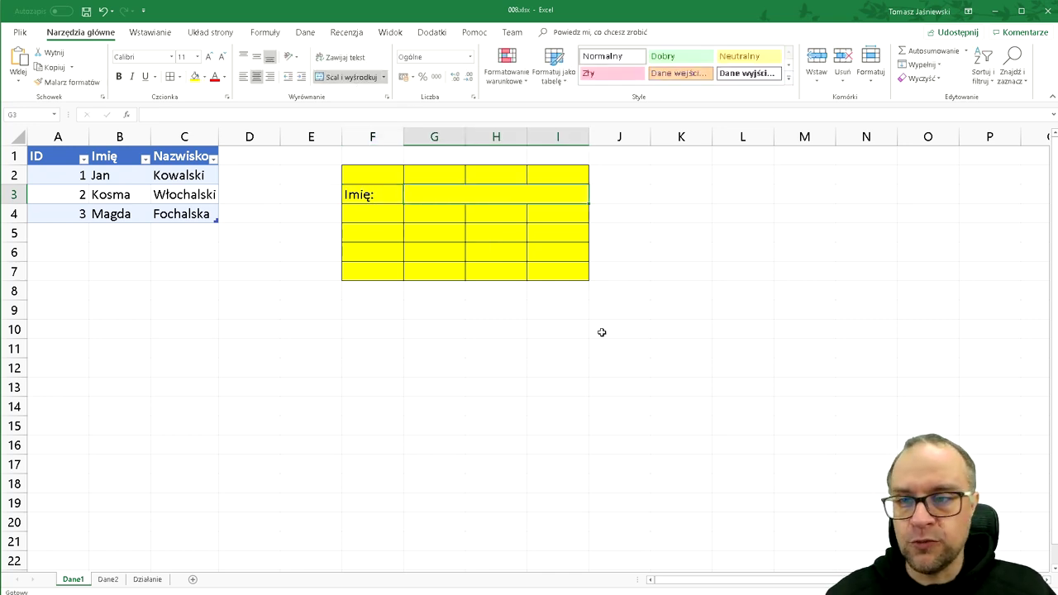
pyautogui.press('Return')
pyautogui.write('Nazwisko:')
pyautogui.press('Tab')
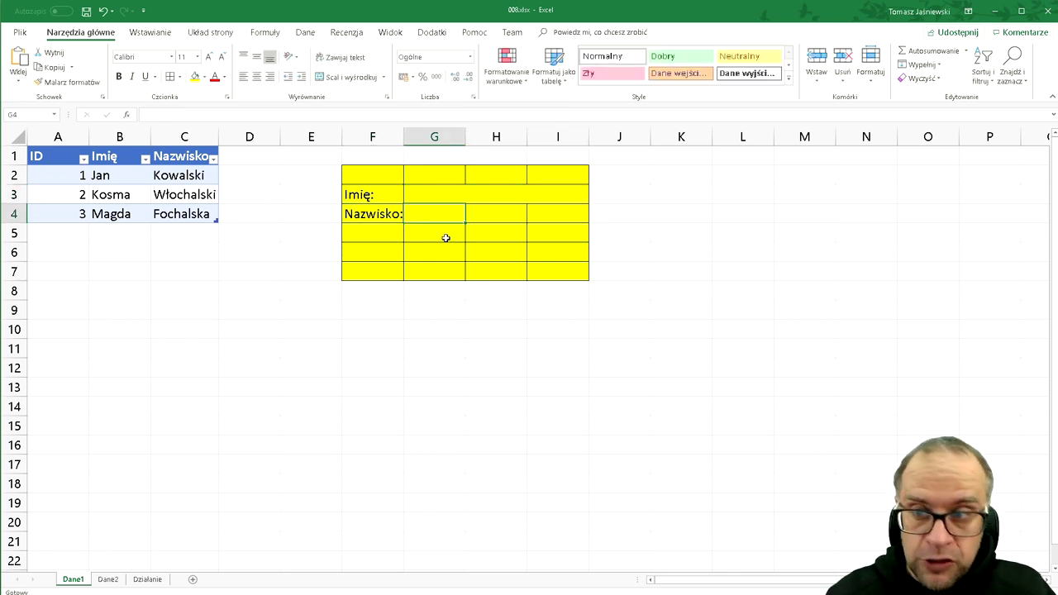
pyautogui.hotkey('shift', 'Right')
pyautogui.hotkey('shift', 'Right')
pyautogui.click(382, 76)
pyautogui.press('Return')
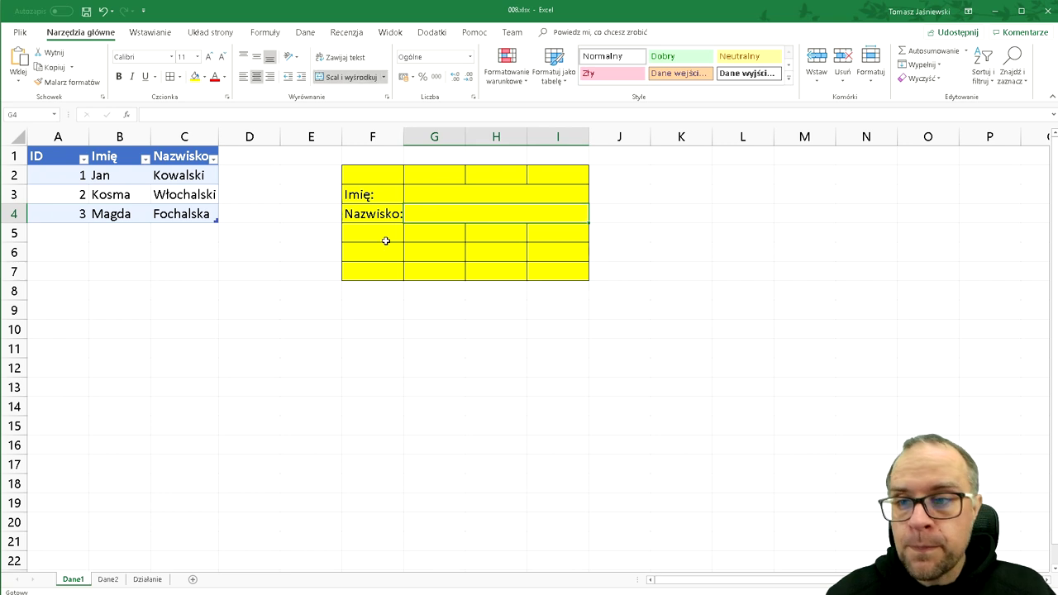
pyautogui.write('ID:')
pyautogui.press('Return')
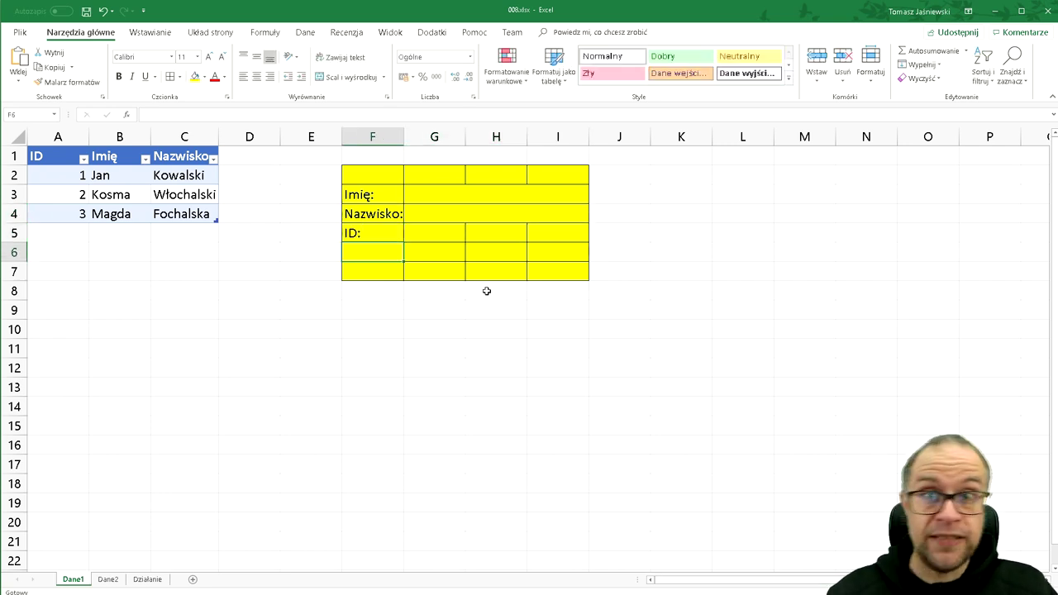
# Merge G5:I5, fill it light green and enter the ID 2.
pyautogui.press('Up')
pyautogui.press('Right')
pyautogui.hotkey('shift', 'Right')
pyautogui.hotkey('shift', 'Right')
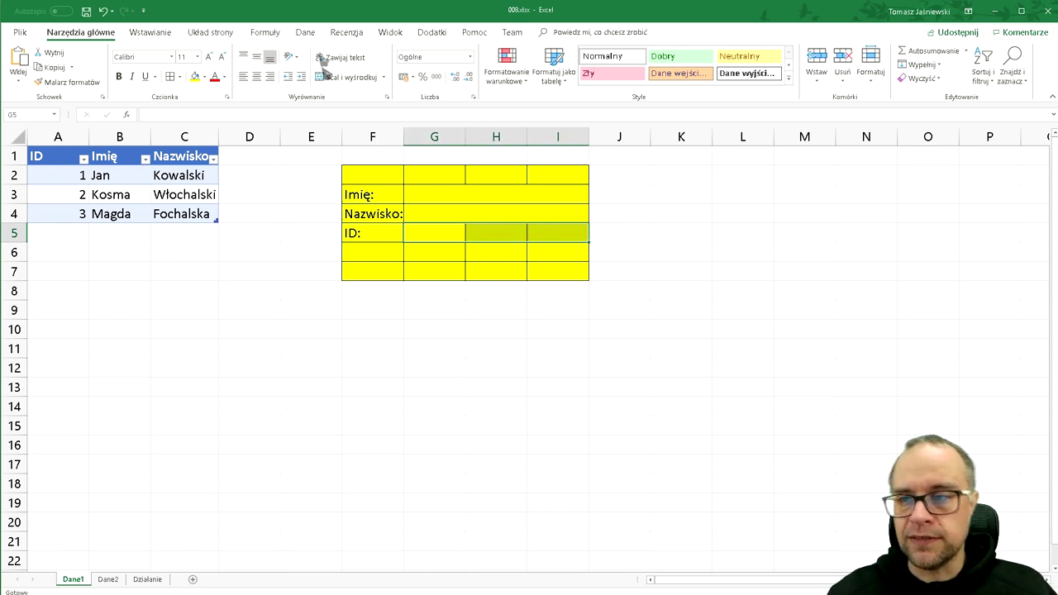
pyautogui.click(343, 76)
pyautogui.click(204, 76)
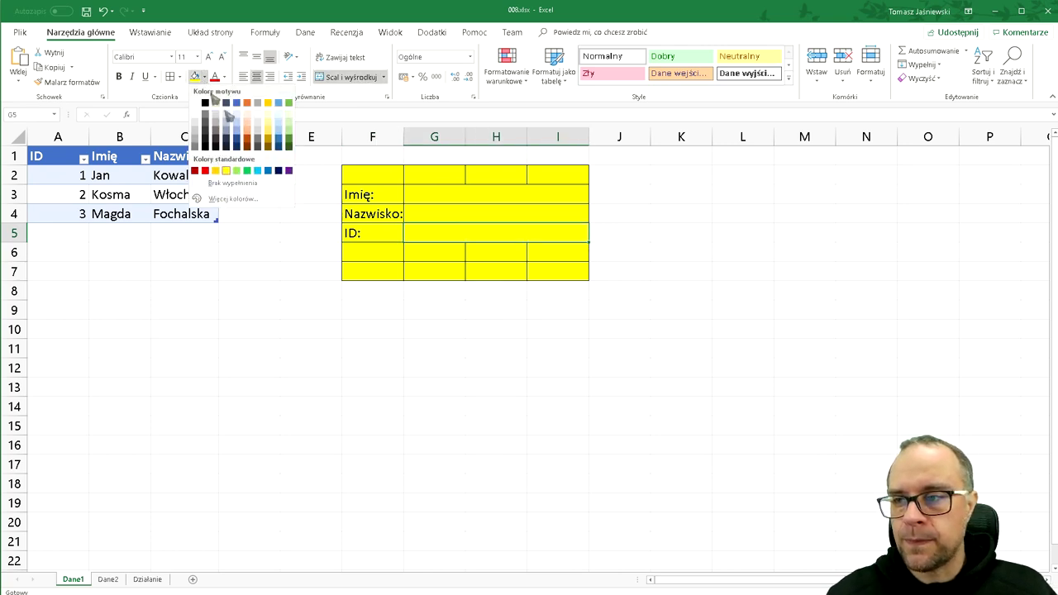
pyautogui.click(237, 170)
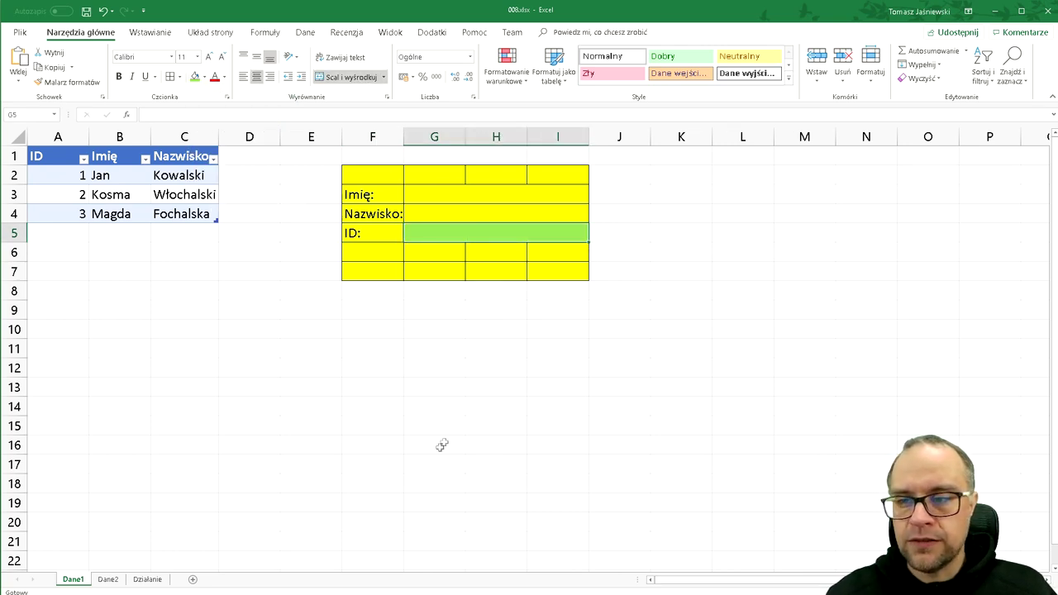
pyautogui.write('2')
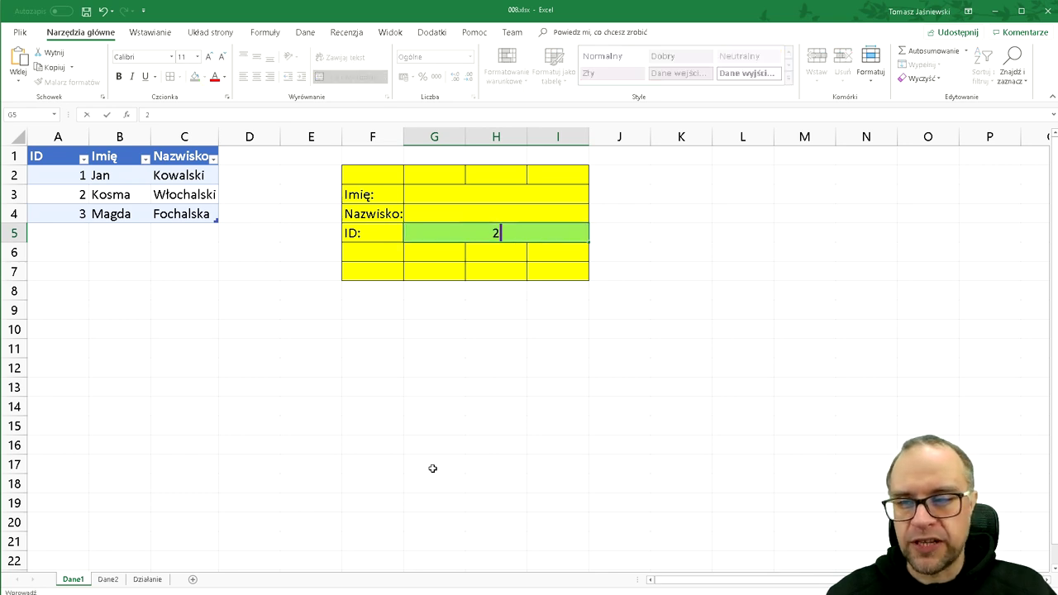
pyautogui.press('Return')
pyautogui.press('Up')
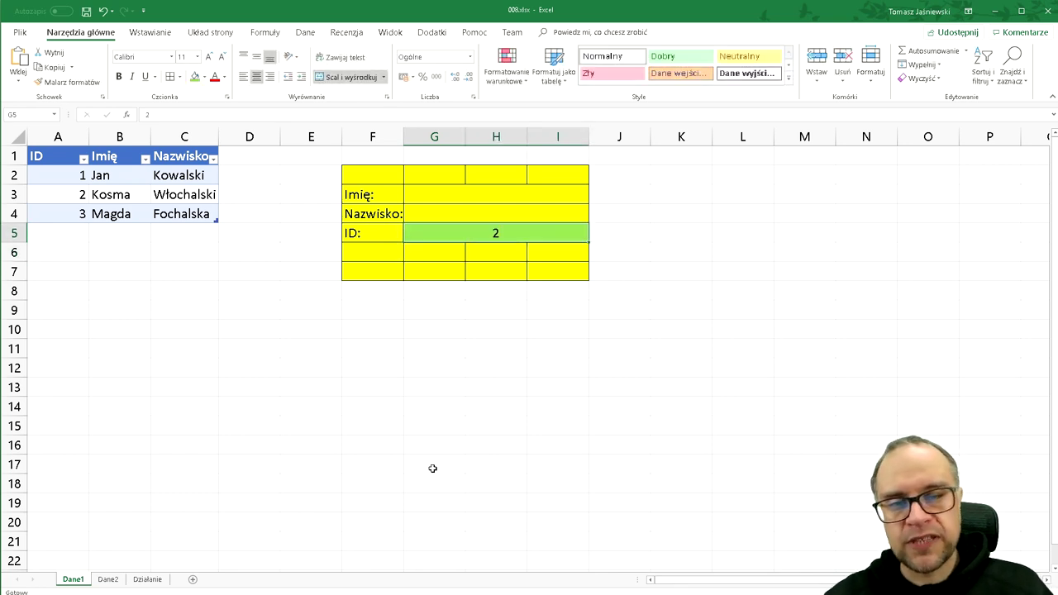
pyautogui.press('Up')
pyautogui.press('Up')
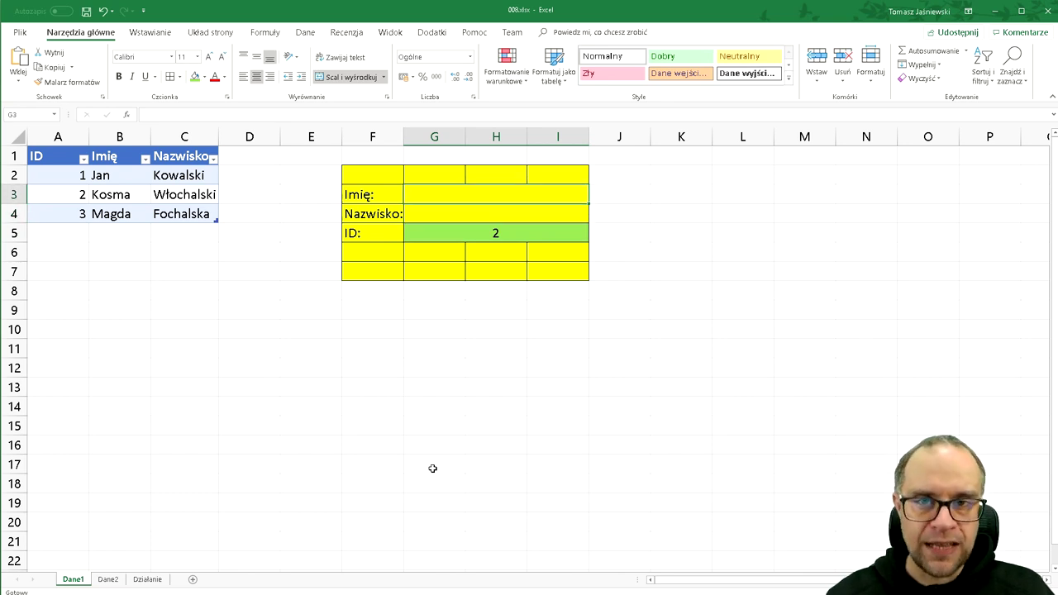
pyautogui.press('Down')
pyautogui.press('Down')
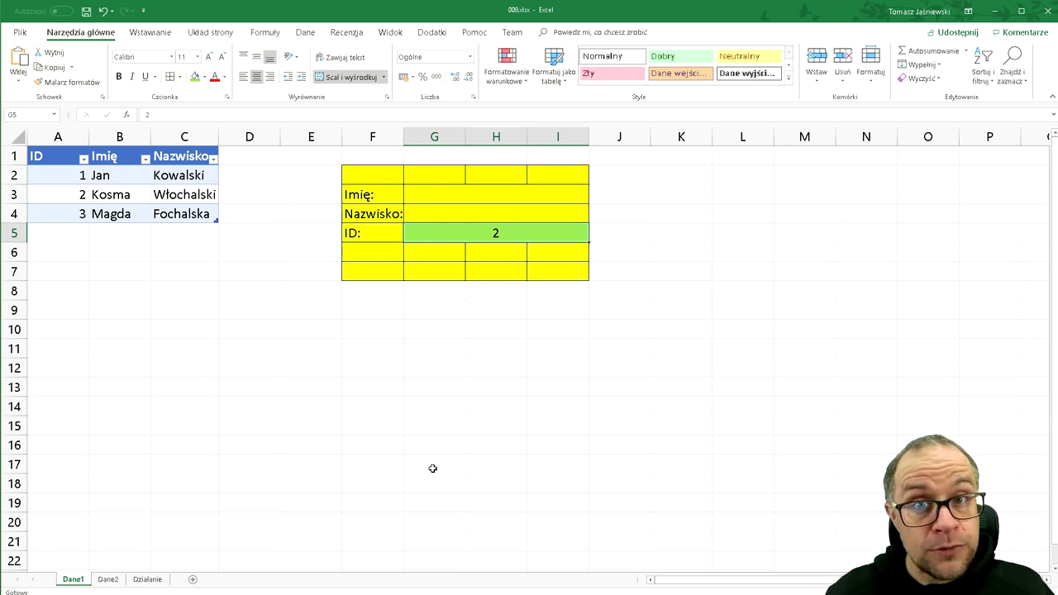
pyautogui.press('Up')
pyautogui.press('Up')
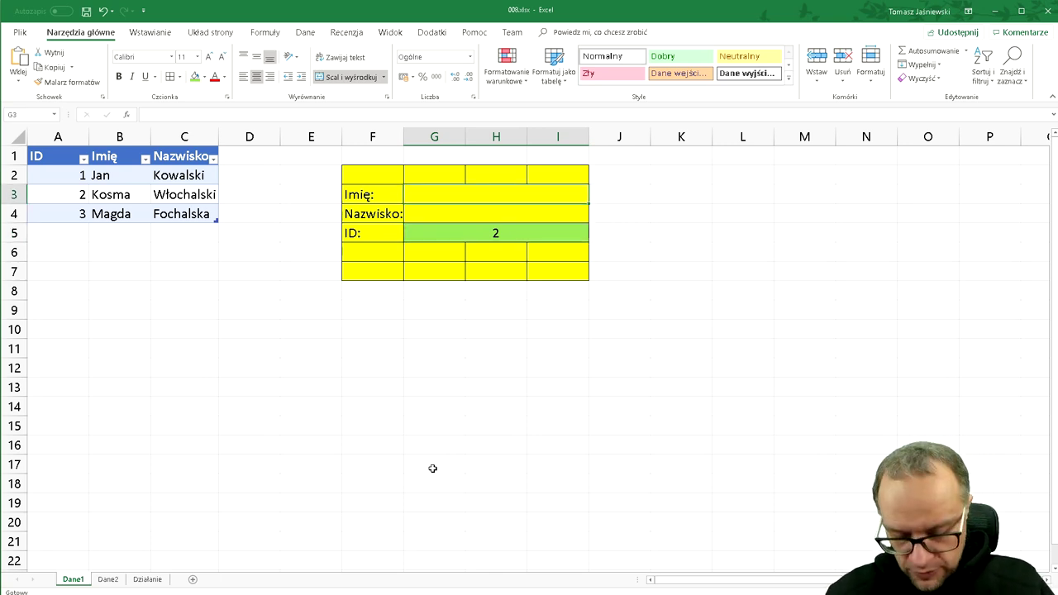
# Enter =WYSZUKAJ.PIONOWO($G$5;Ludzie;2;FAŁSZ) in G3 so it returns Kosma for ID 2.
pyautogui.write('=wy')
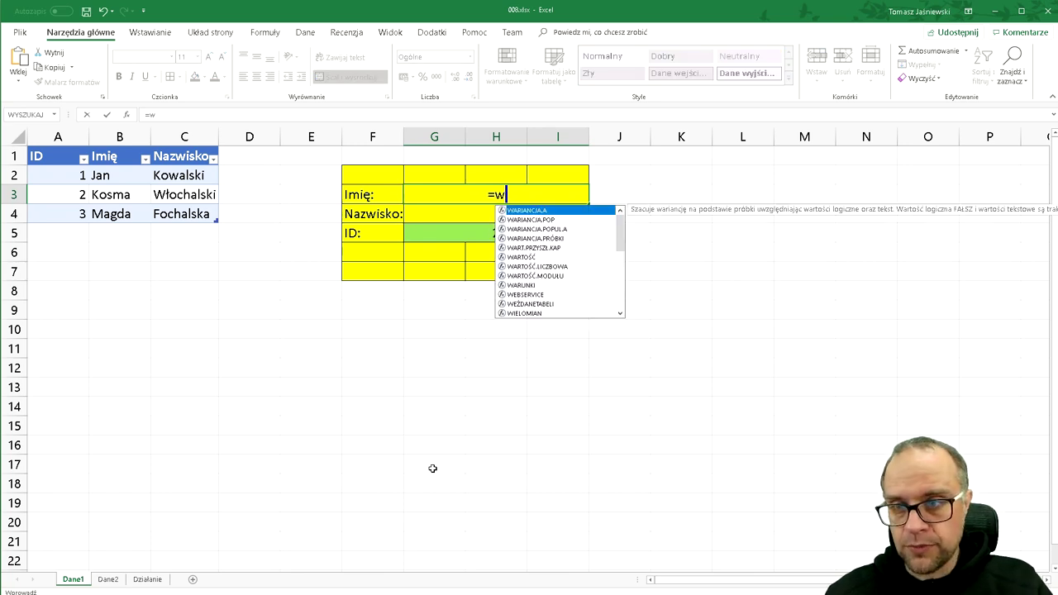
pyautogui.write('szuk')
pyautogui.press('Down')
pyautogui.press('Tab')
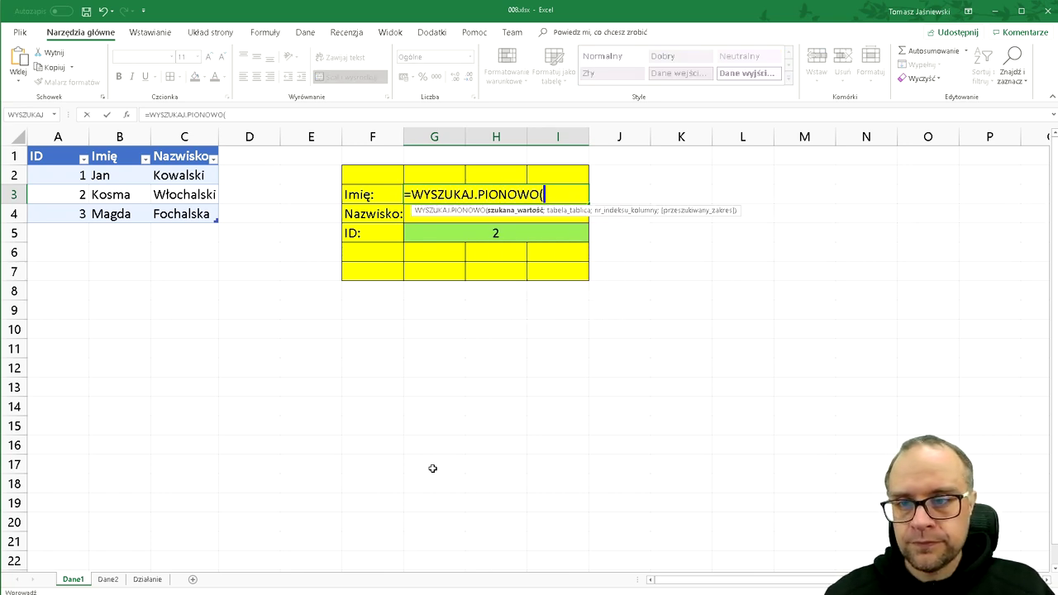
pyautogui.click(500, 239)
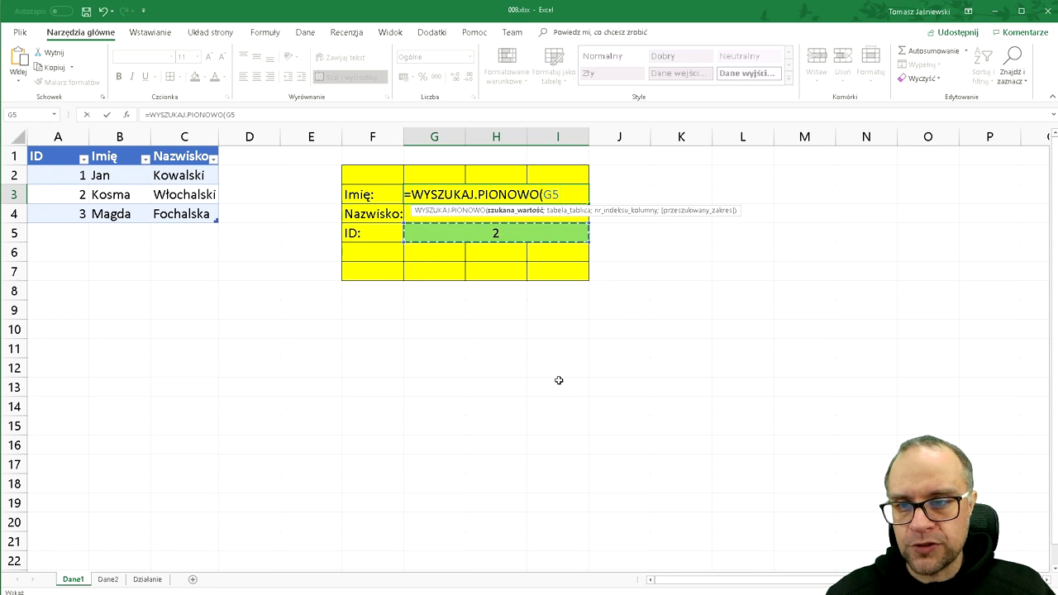
pyautogui.press('BackSpace')
pyautogui.press('BackSpace')
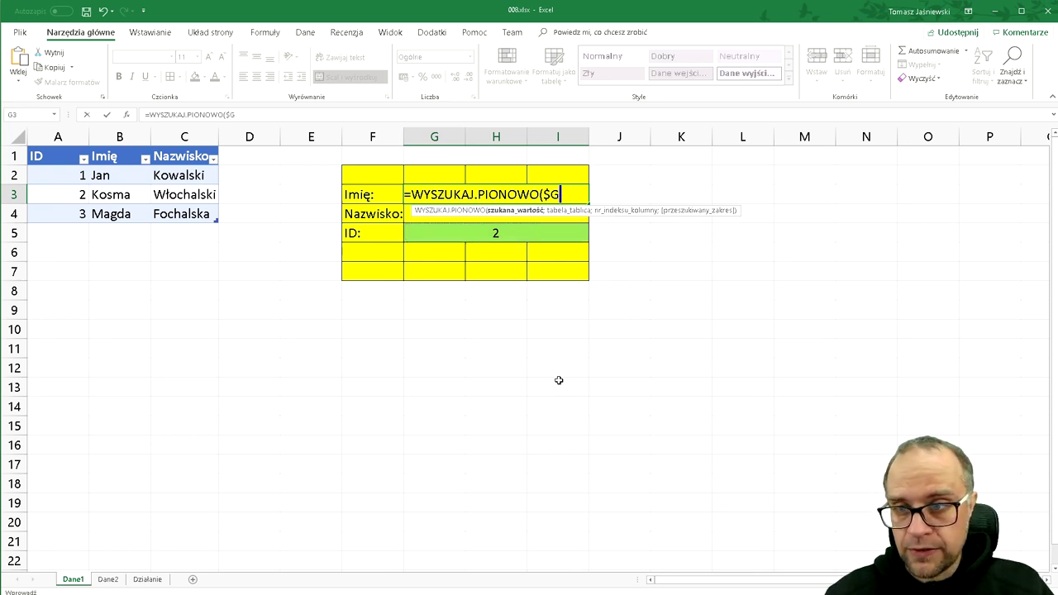
pyautogui.write('G$5')
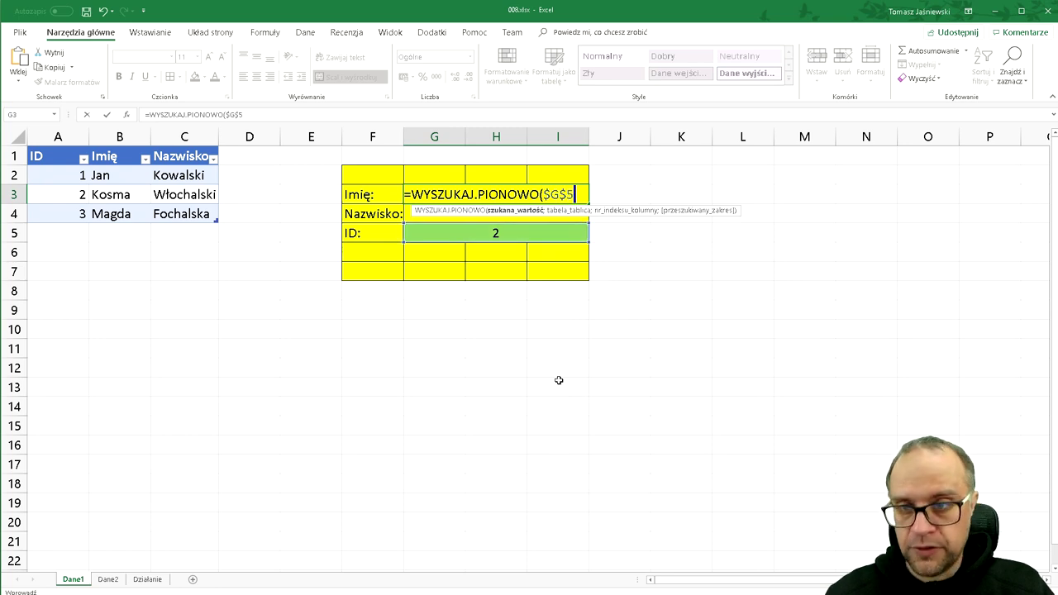
pyautogui.write(';')
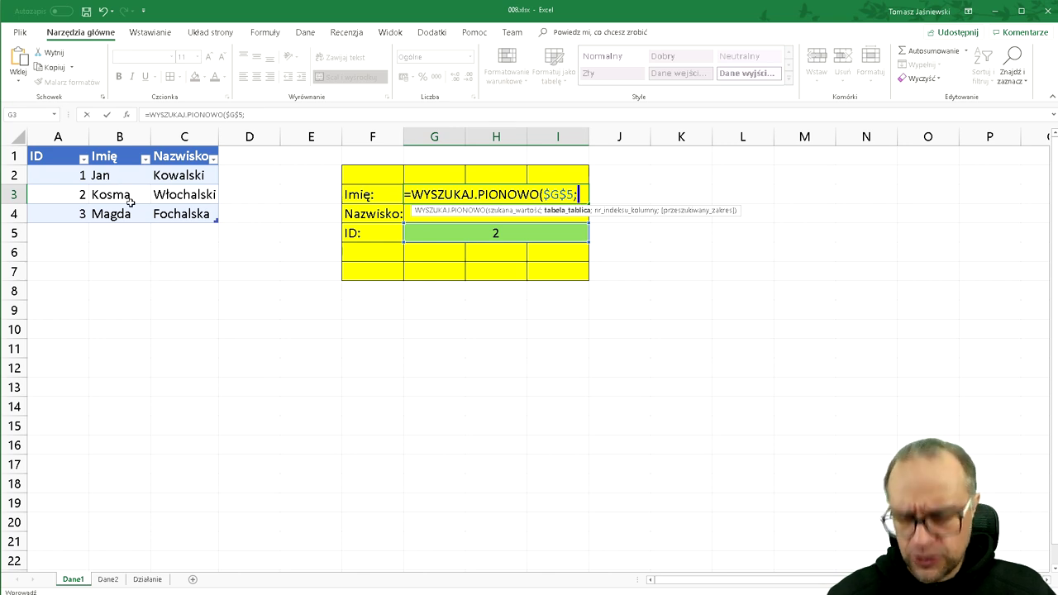
pyautogui.write('Lud')
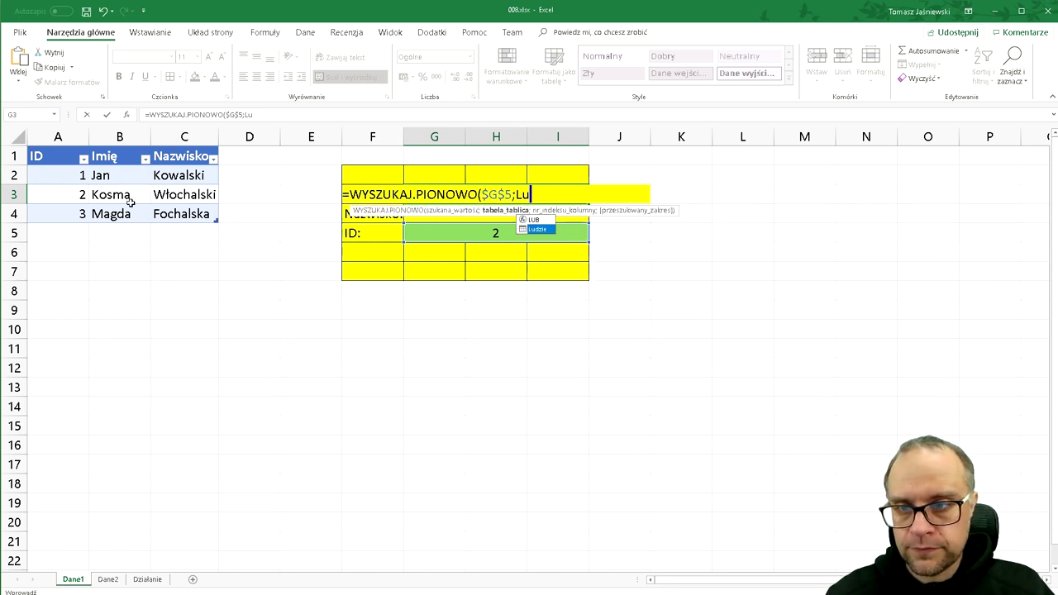
pyautogui.write('zie')
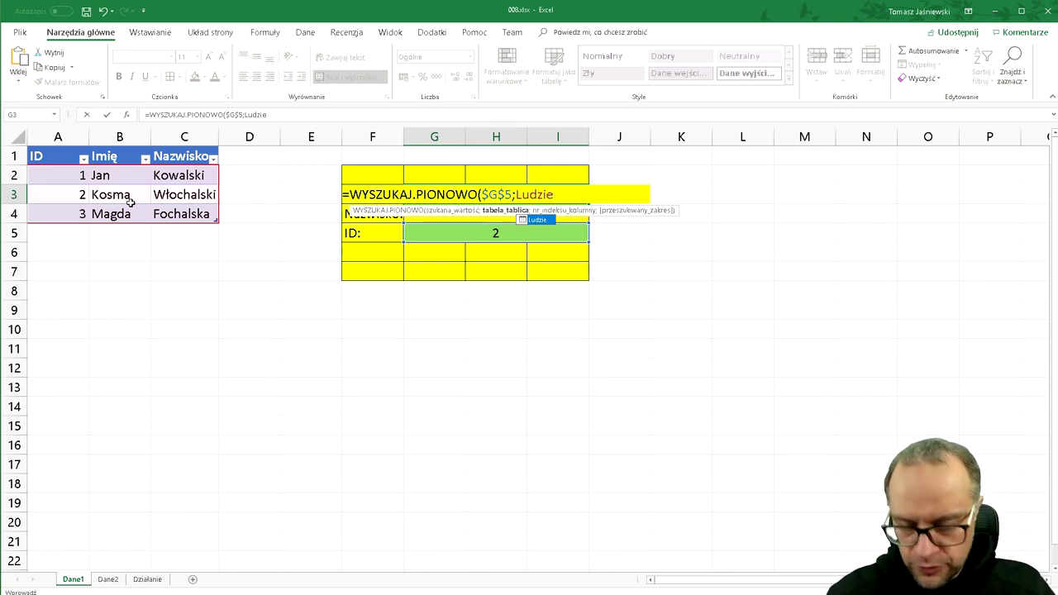
pyautogui.write(';')
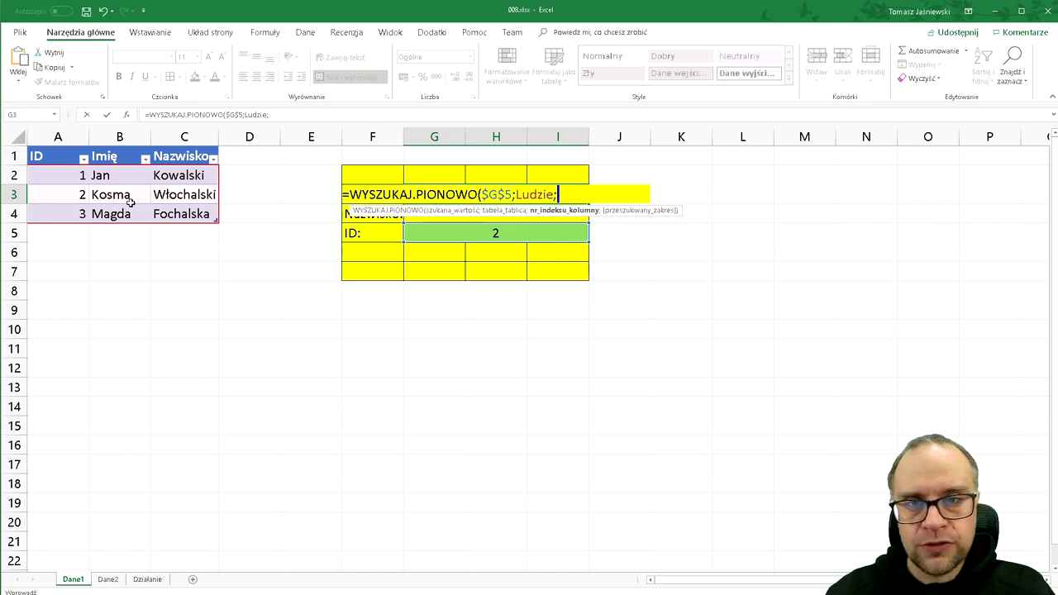
pyautogui.write('2;')
pyautogui.write('FAŁ')
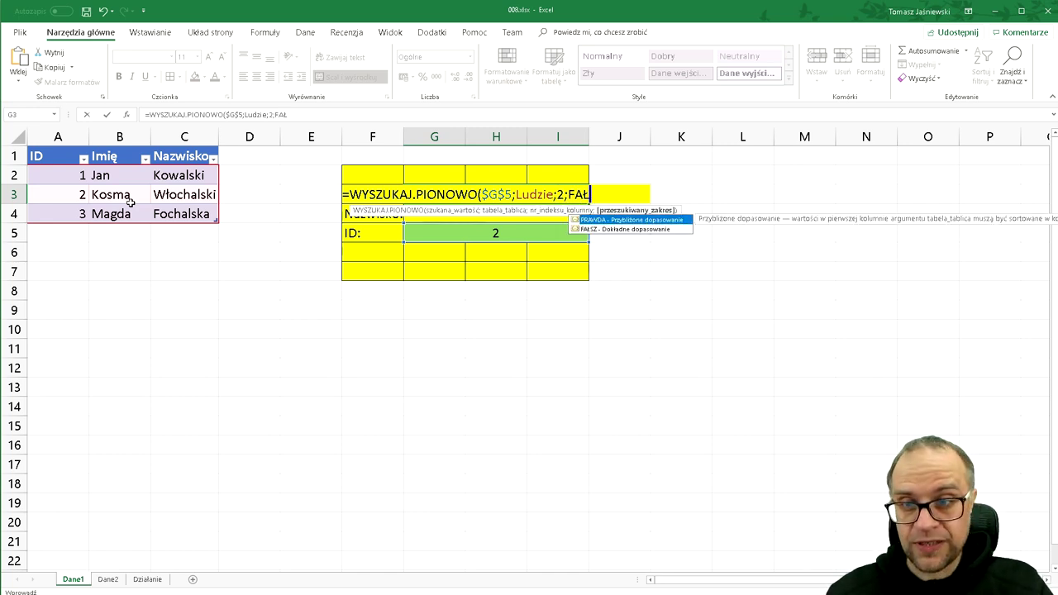
pyautogui.write('SZ)')
pyautogui.press('Return')
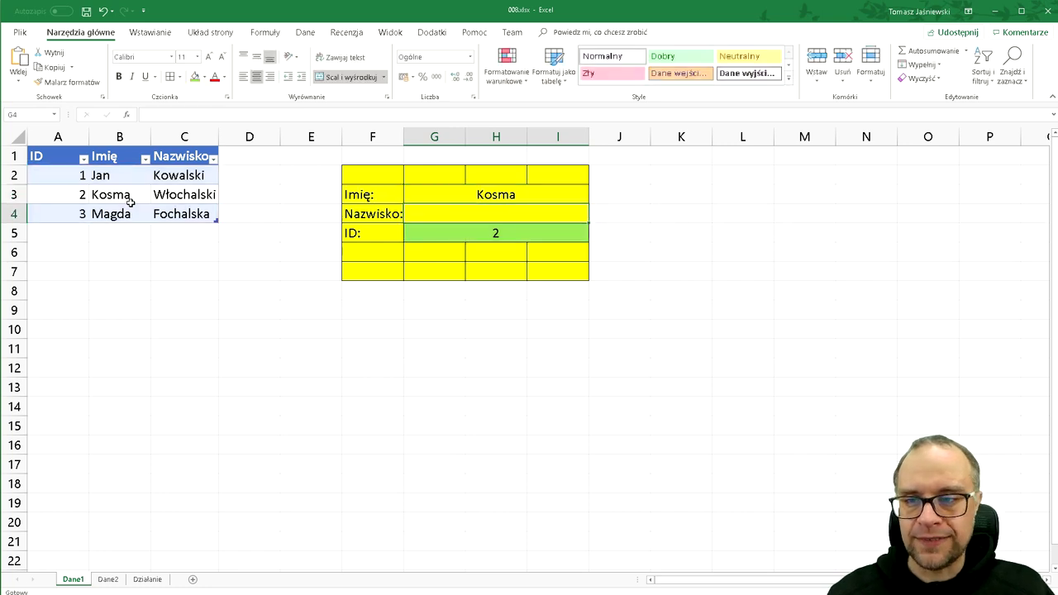
pyautogui.press('Up')
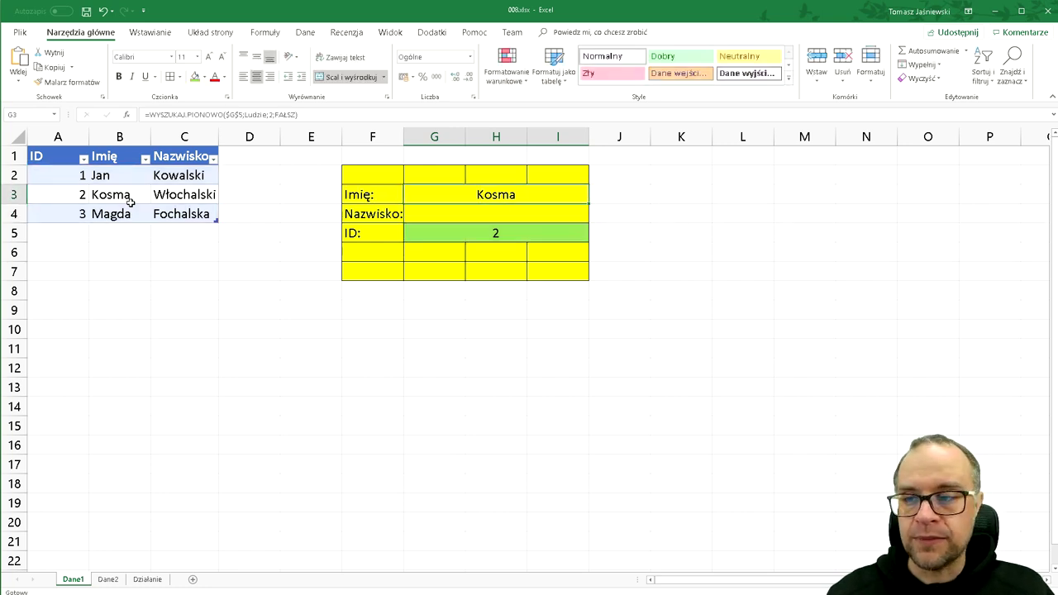
# Copy the G3 lookup into G4 and change its column index to 3 for the surname.
pyautogui.press('Left')
pyautogui.press('Down')
pyautogui.press('Right')
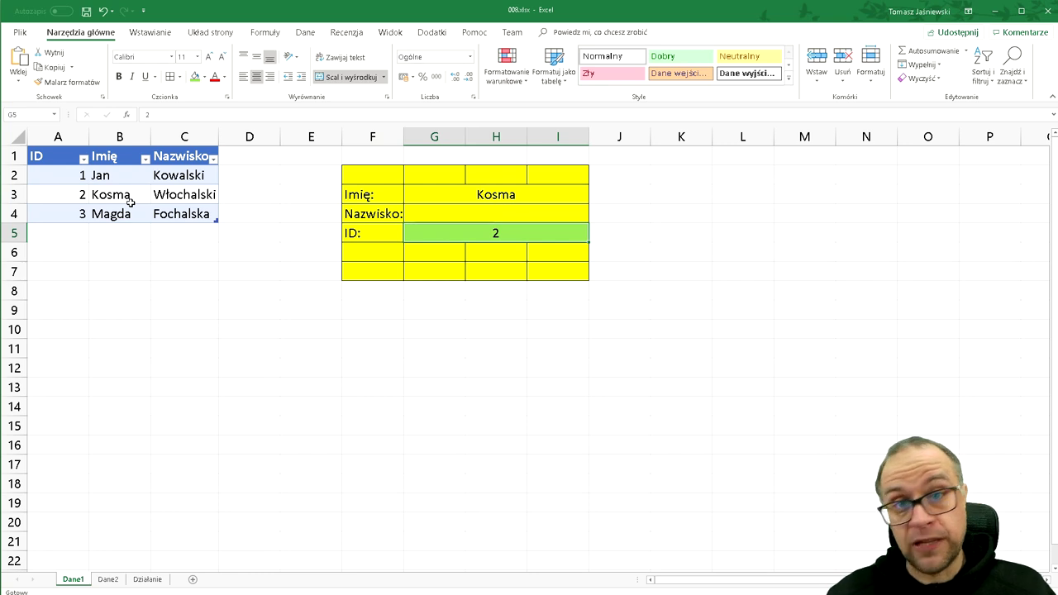
pyautogui.press('Up')
pyautogui.press('F2')
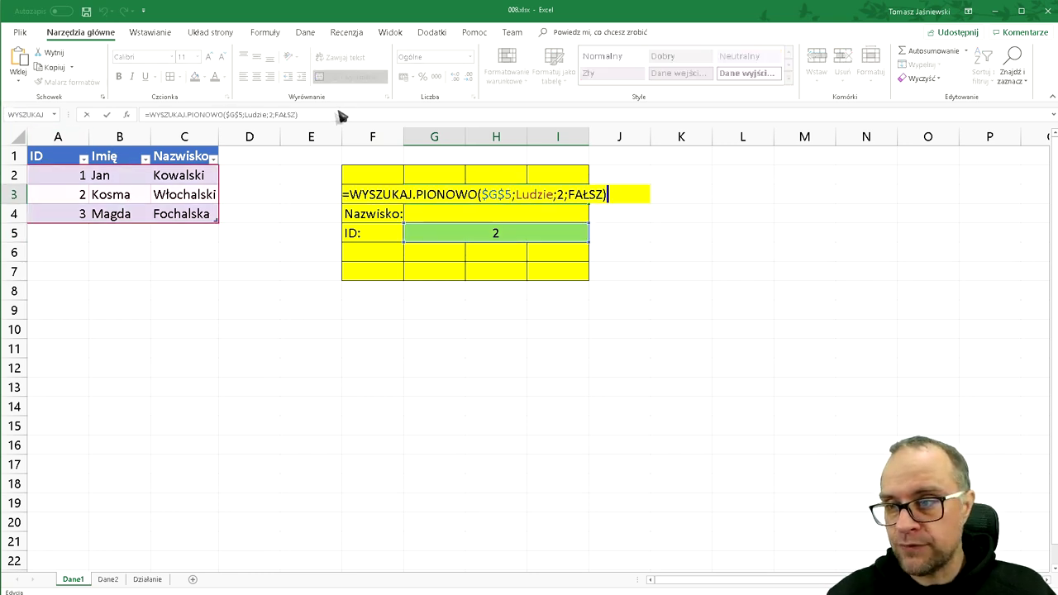
pyautogui.press('Return')
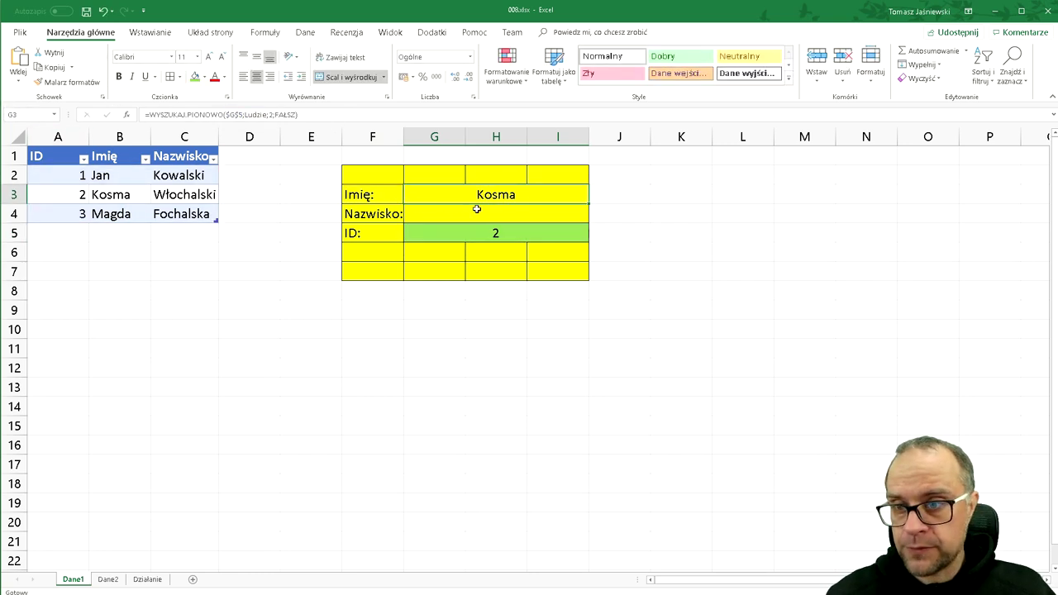
pyautogui.press('F2')
pyautogui.hotkey('ctrl', 'v')
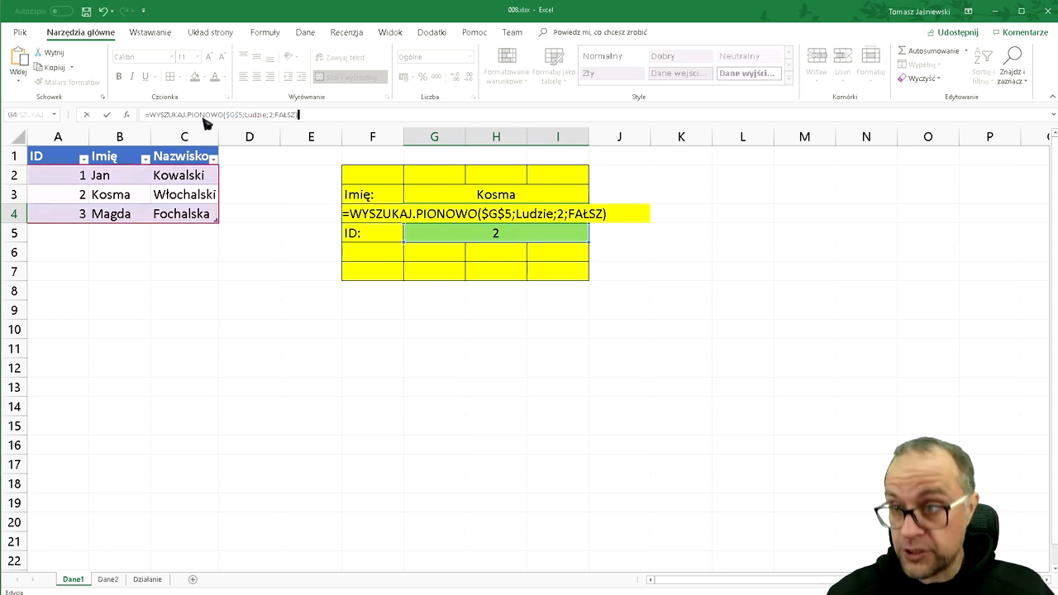
pyautogui.click(273, 114)
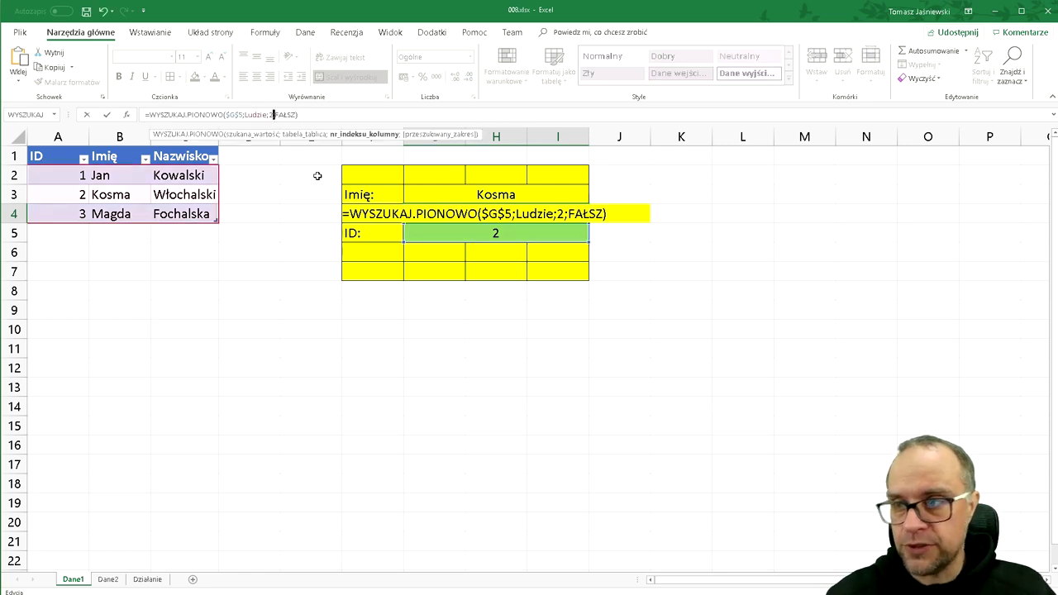
pyautogui.write('3')
pyautogui.press('Return')
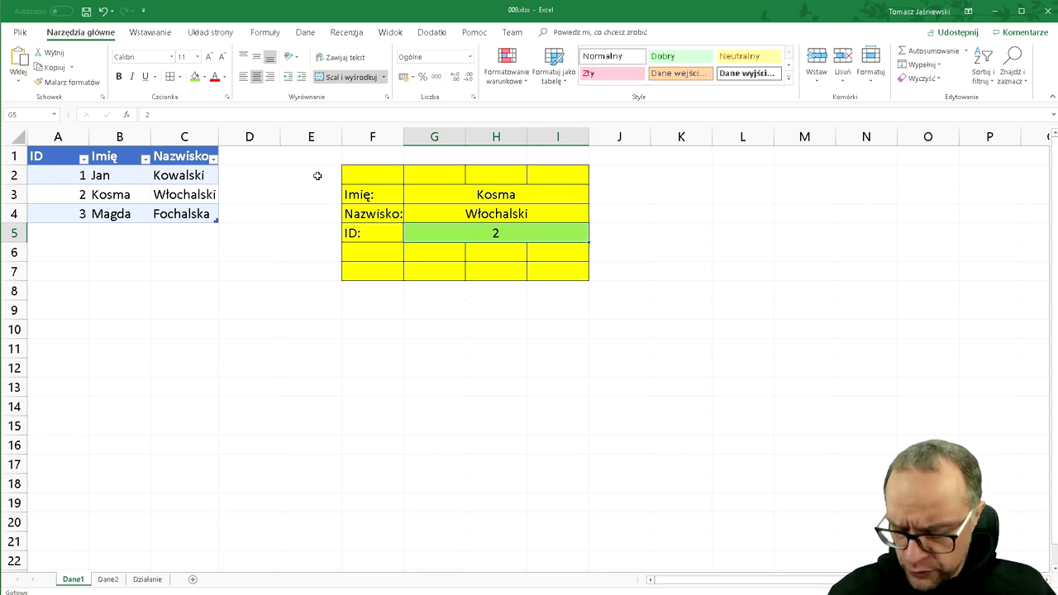
pyautogui.write('3')
pyautogui.press('Return')
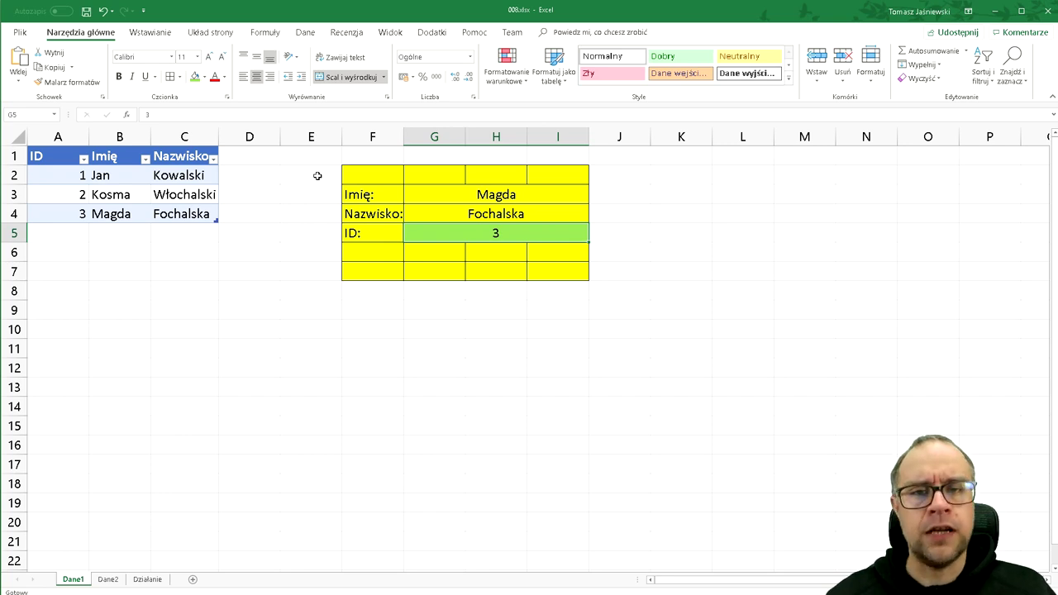
pyautogui.press('Up')
pyautogui.press('Up')
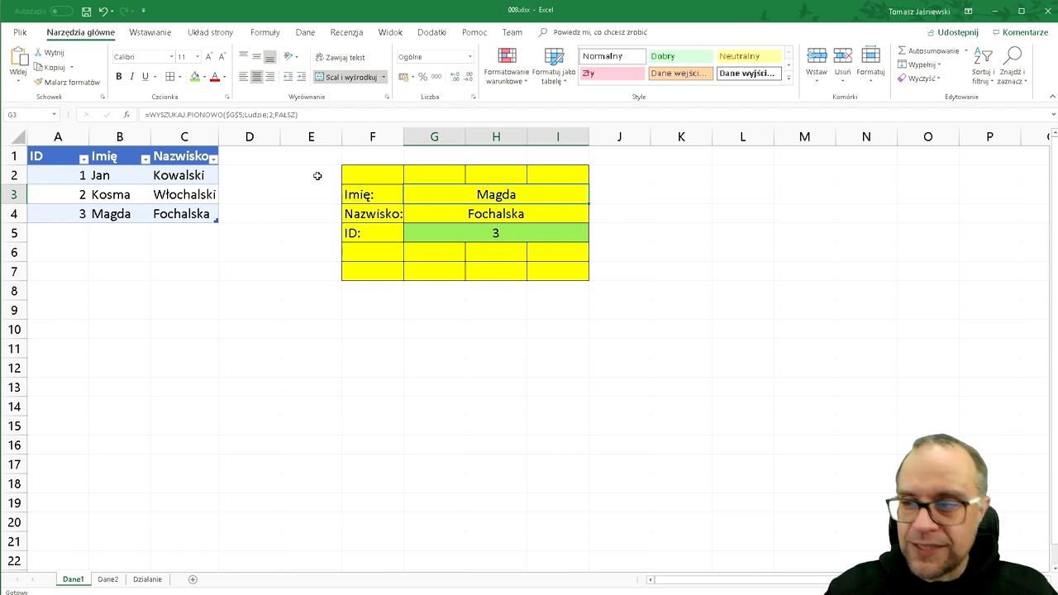
pyautogui.click(108, 578)
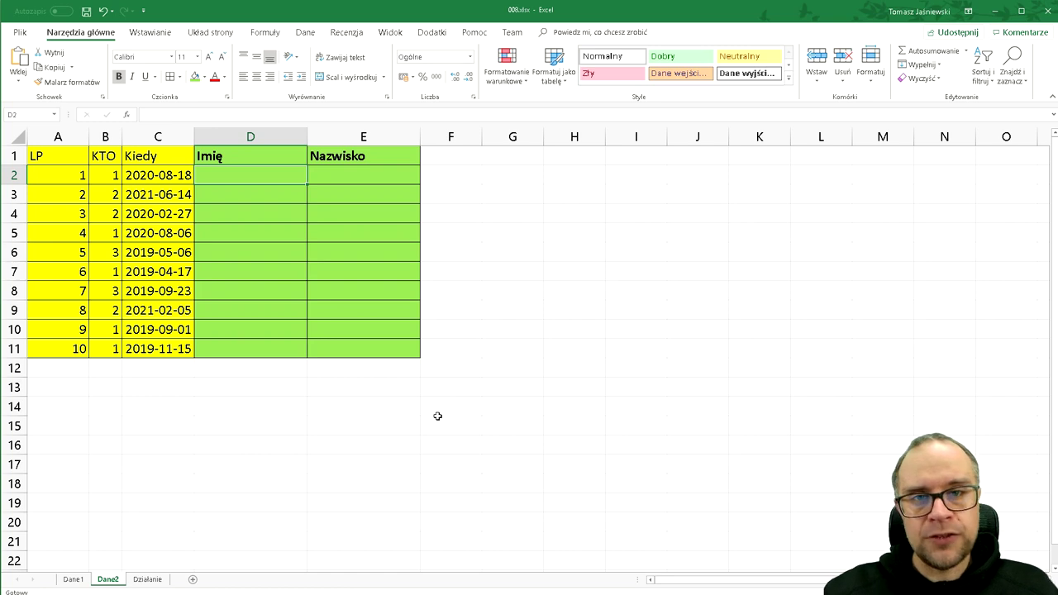
pyautogui.click(74, 580)
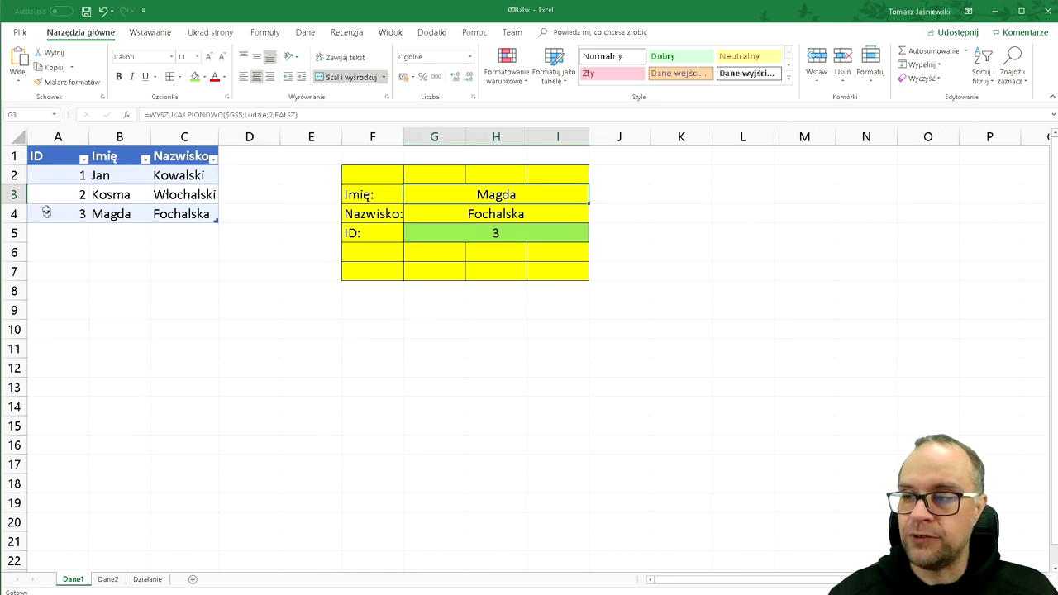
pyautogui.moveTo(47, 158); pyautogui.dragTo(177, 210)
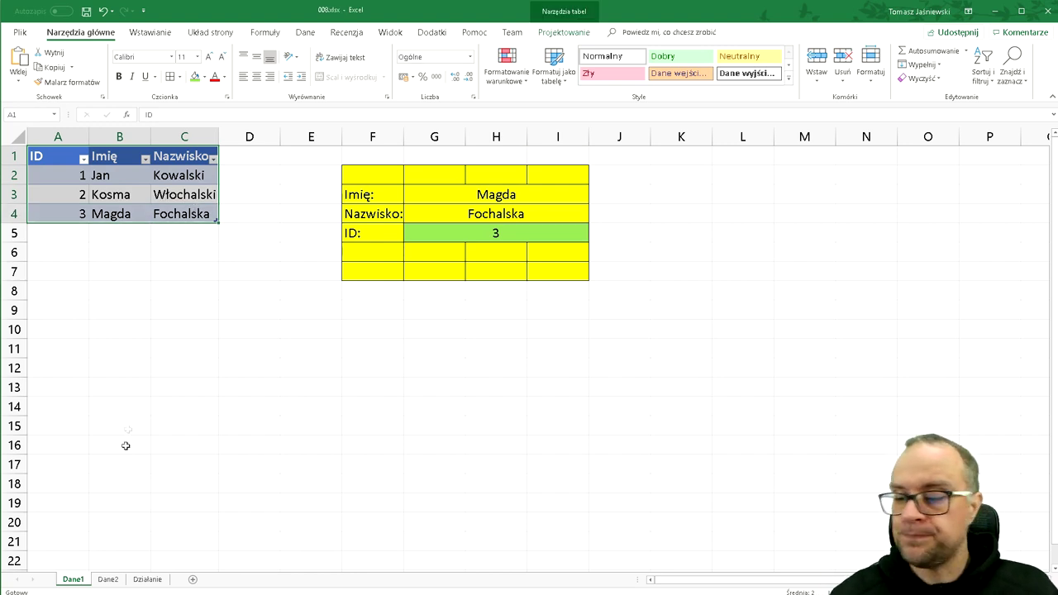
pyautogui.click(107, 578)
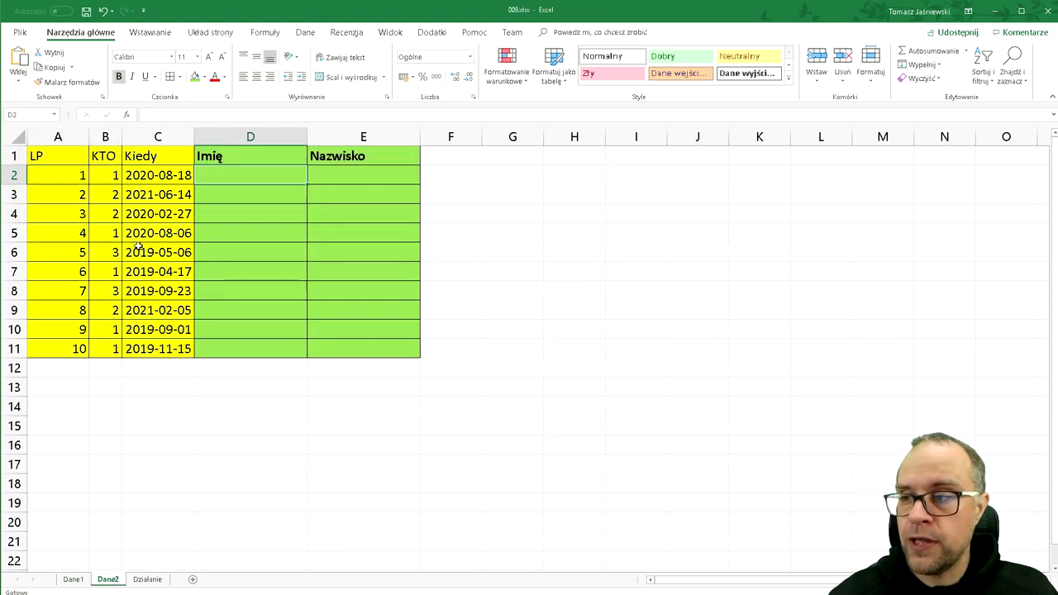
pyautogui.moveTo(54, 158)
pyautogui.mouseDown()
pyautogui.moveTo(163, 325)
pyautogui.moveTo(163, 349)
pyautogui.mouseUp()
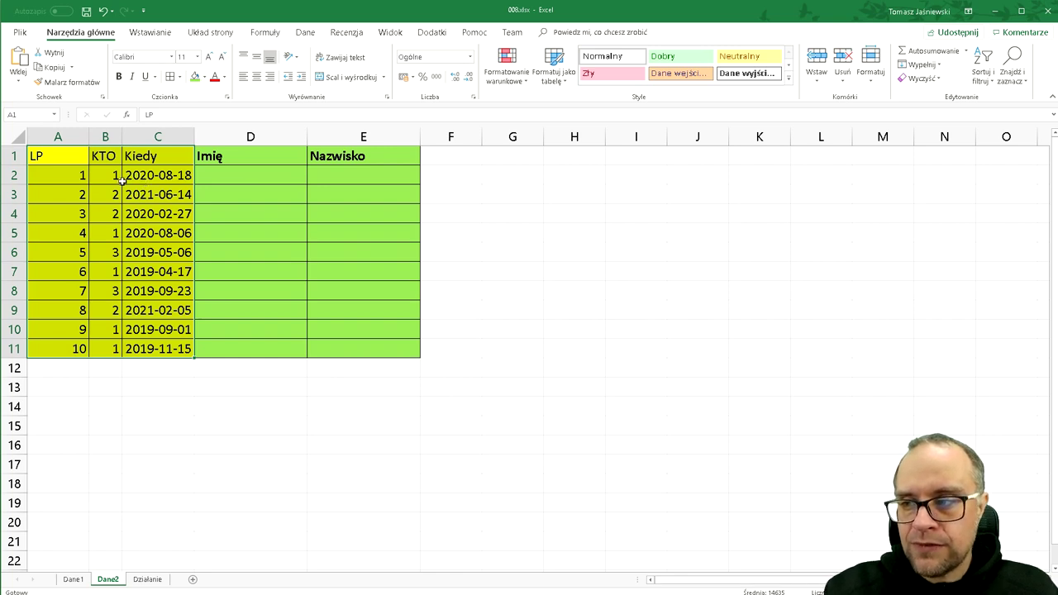
pyautogui.click(104, 177)
pyautogui.click(125, 173)
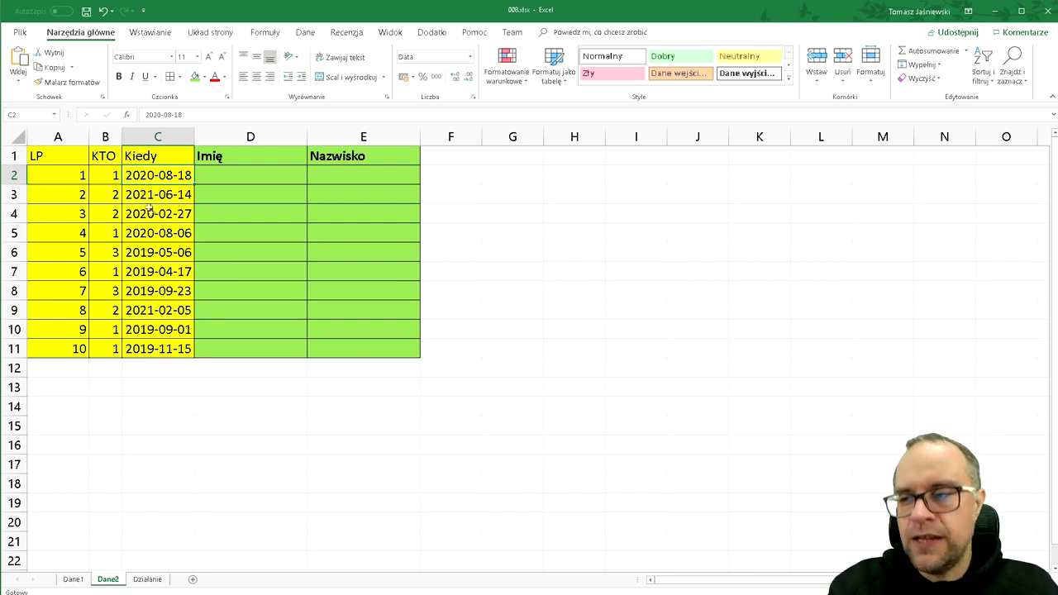
pyautogui.click(147, 198)
pyautogui.click(153, 216)
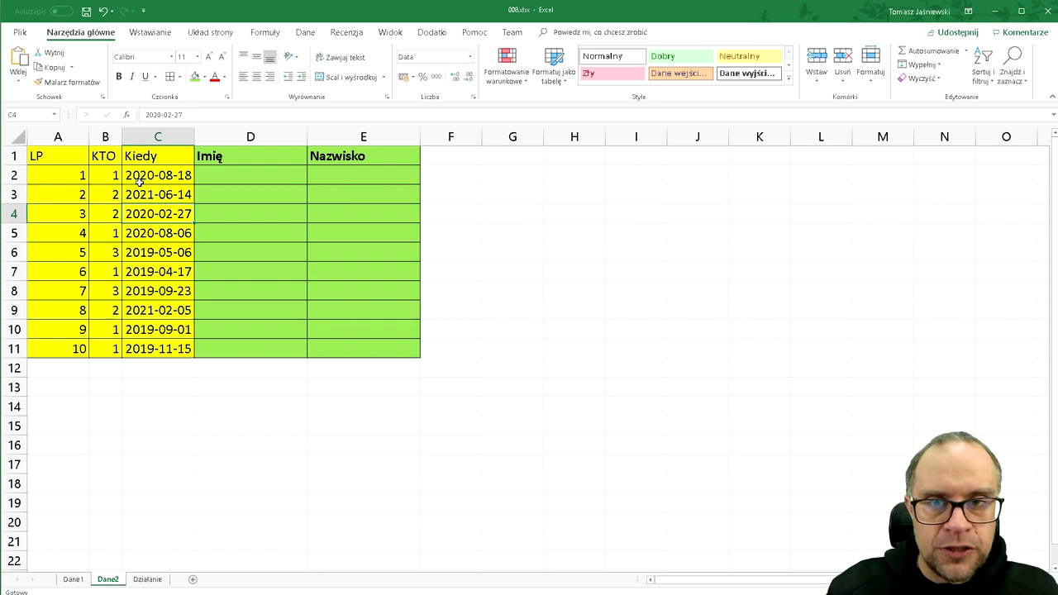
pyautogui.moveTo(54, 173); pyautogui.dragTo(48, 349)
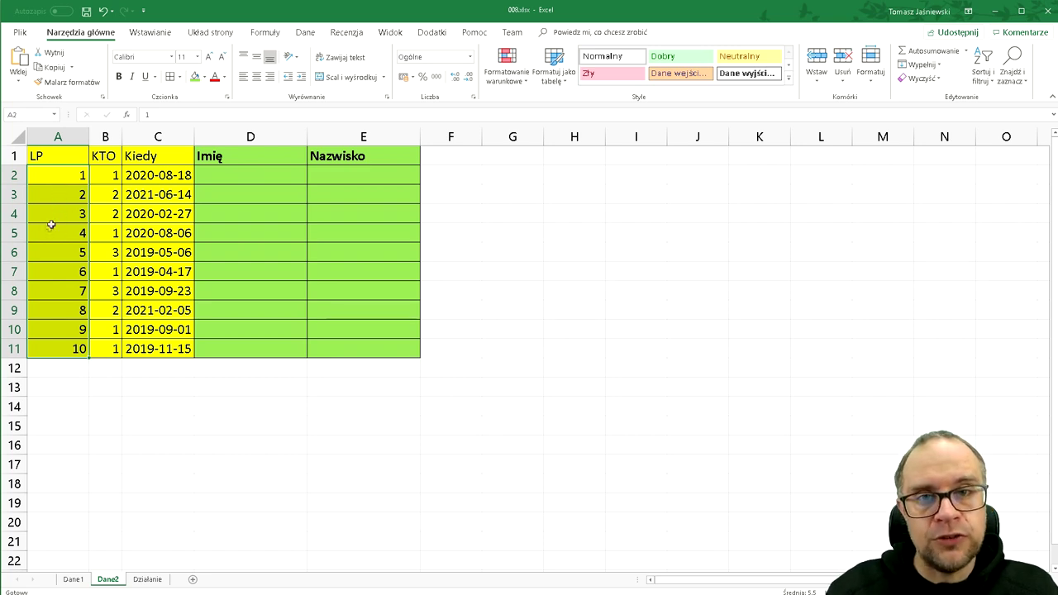
pyautogui.click(102, 174)
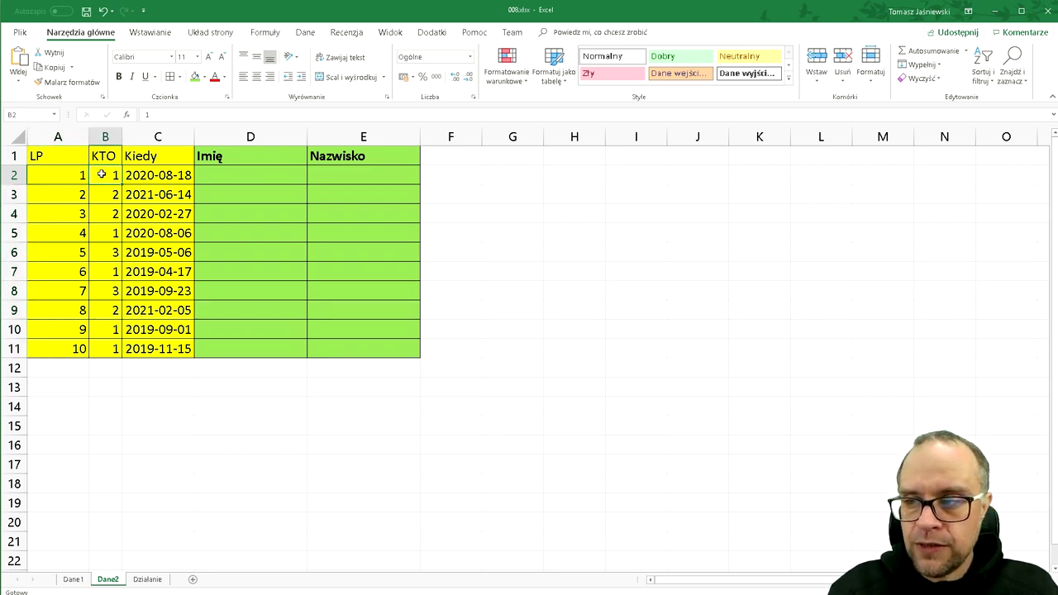
pyautogui.moveTo(102, 174); pyautogui.dragTo(103, 348)
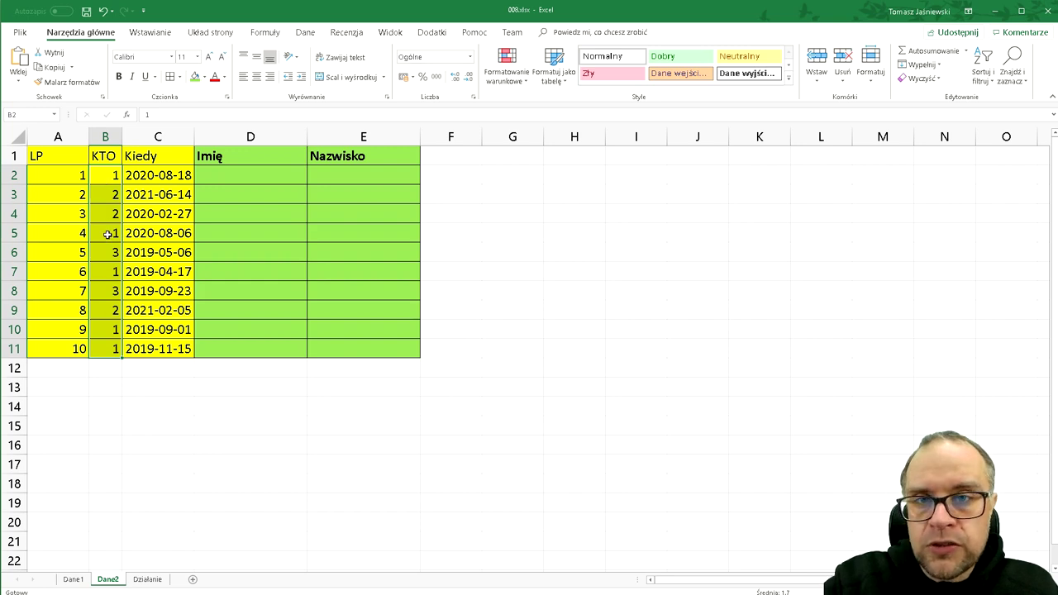
pyautogui.click(73, 579)
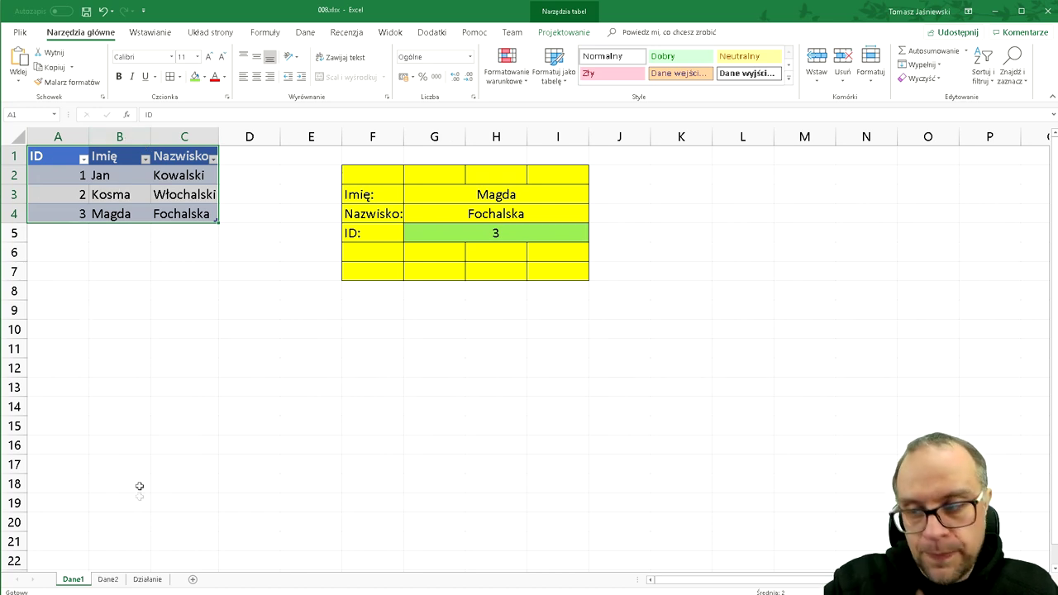
# Return to Dane2 and highlight the LP, KTO and Kiedy table and KTO values B2–B4.
pyautogui.click(108, 580)
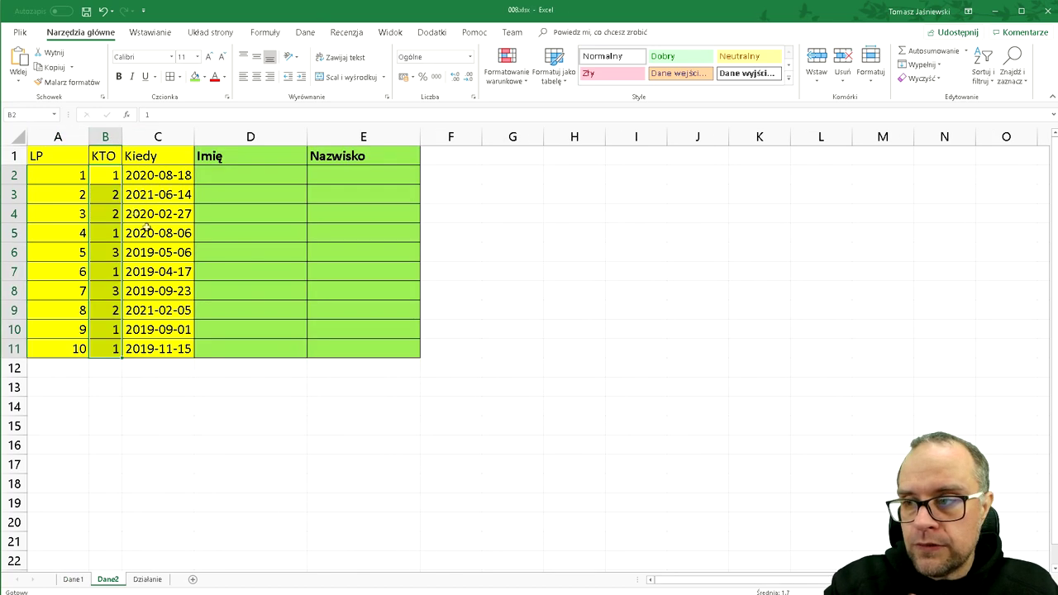
pyautogui.moveTo(62, 164)
pyautogui.mouseDown()
pyautogui.moveTo(135, 214)
pyautogui.moveTo(147, 349)
pyautogui.mouseUp()
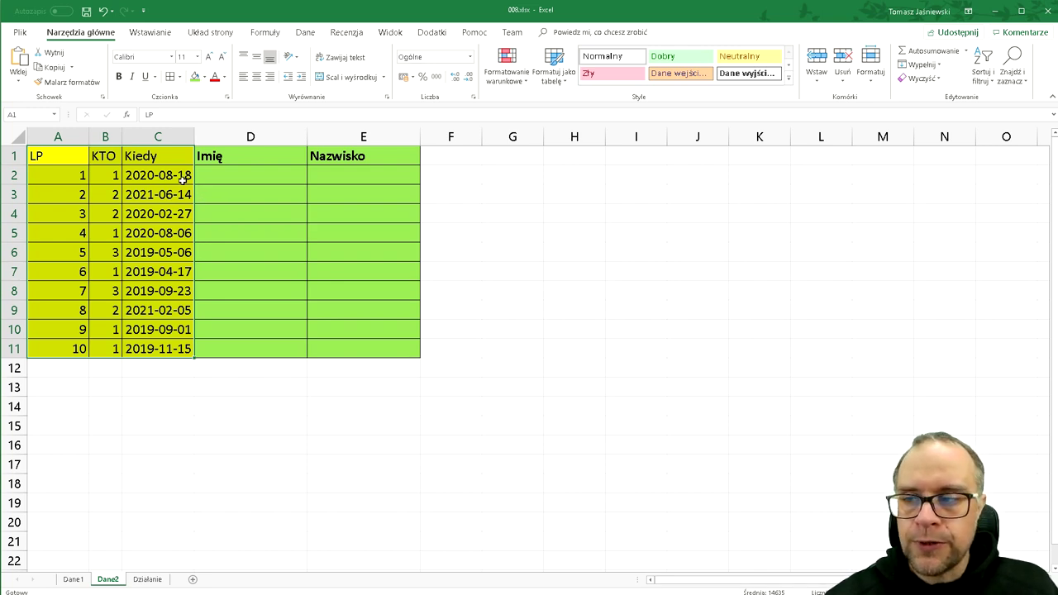
pyautogui.click(105, 172)
pyautogui.click(108, 191)
pyautogui.click(109, 214)
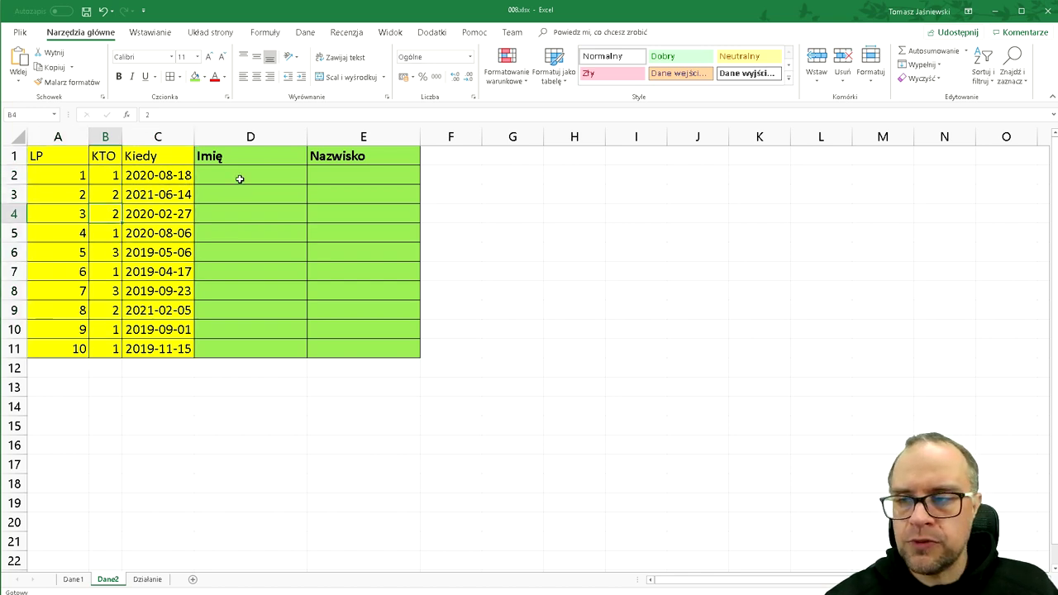
# Highlight the empty Imię and Nazwisko cells in row 2, settling on D2.
pyautogui.moveTo(240, 178); pyautogui.dragTo(346, 174)
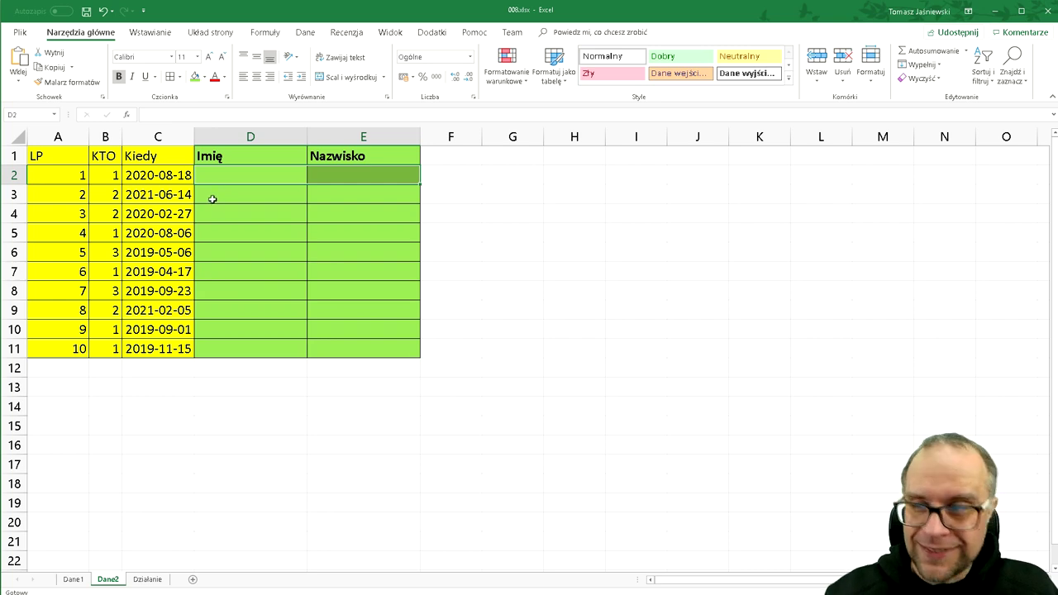
pyautogui.click(211, 177)
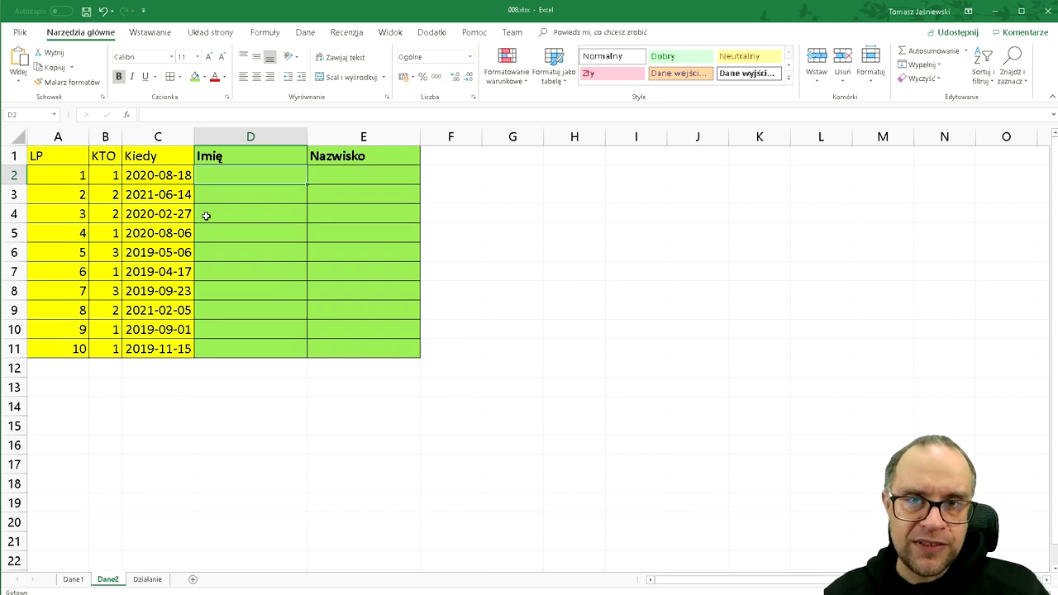
pyautogui.hotkey('shift', 'Right')
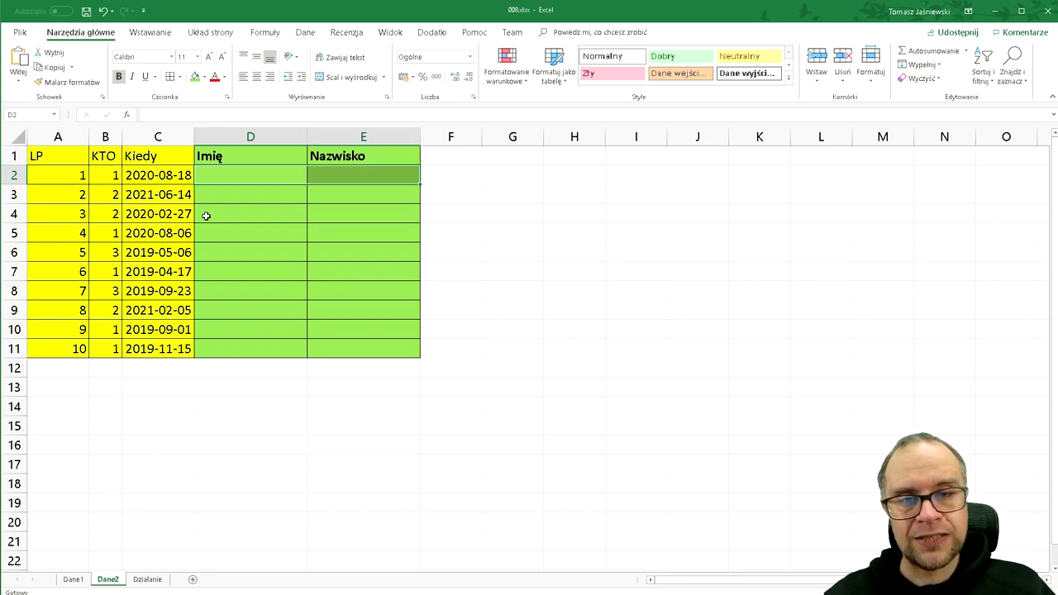
pyautogui.hotkey('shift', 'Left')
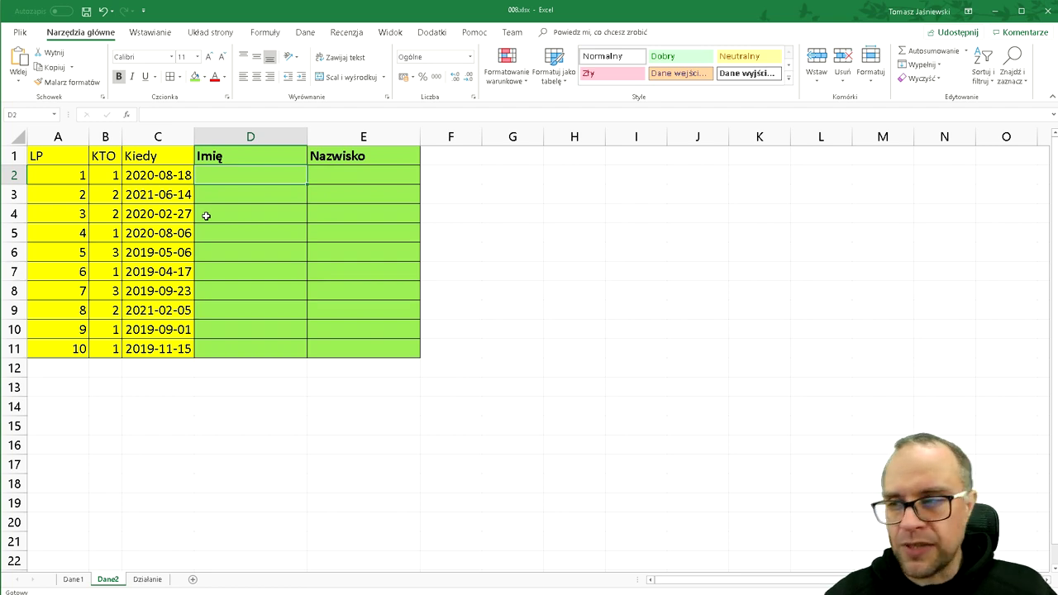
pyautogui.click(122, 182)
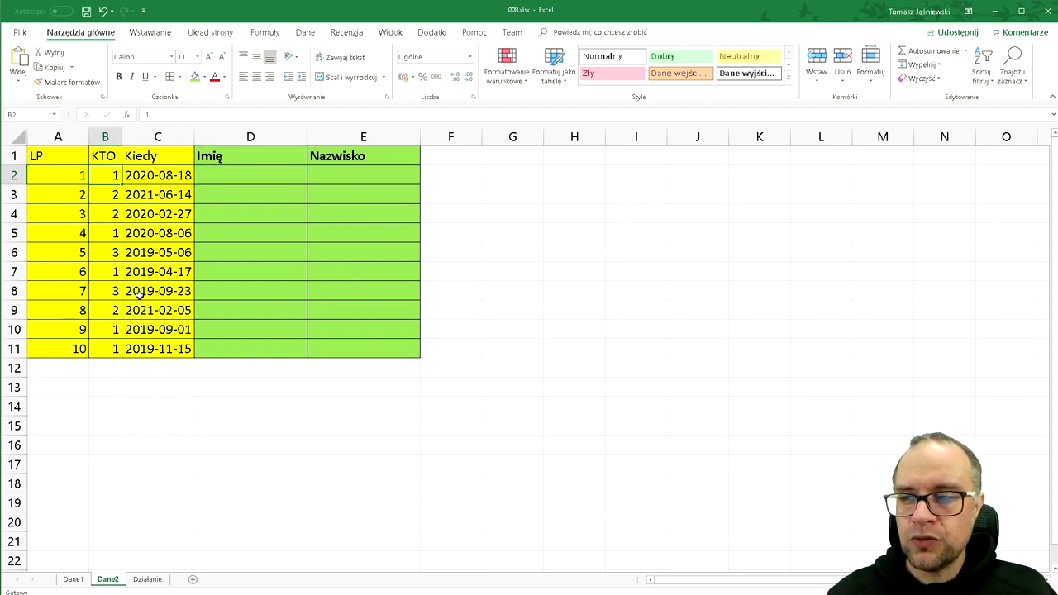
pyautogui.click(242, 174)
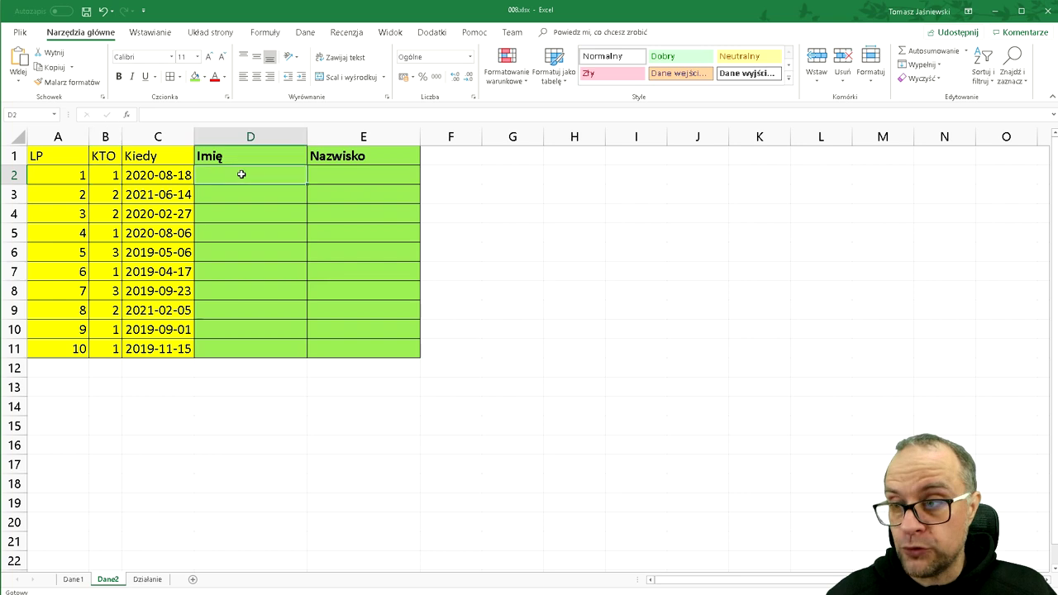
# Enter =WYSZUKAJ.PIONOWO(B2;Ludzie;2;FAŁSZ) in D2 to return the first name for KTO 1.
pyautogui.write('=Wysz')
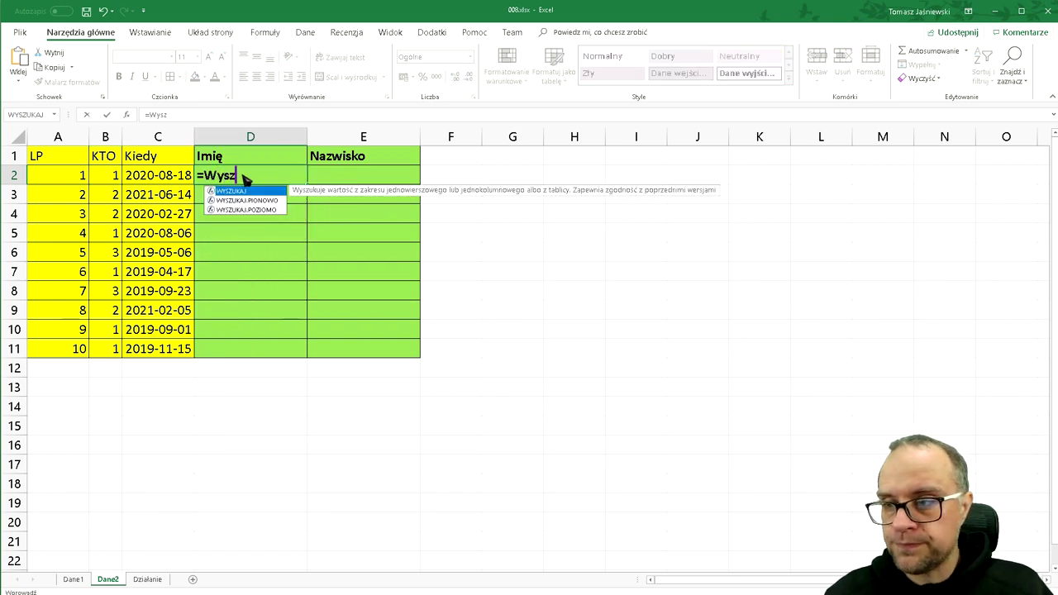
pyautogui.press('Down')
pyautogui.press('Tab')
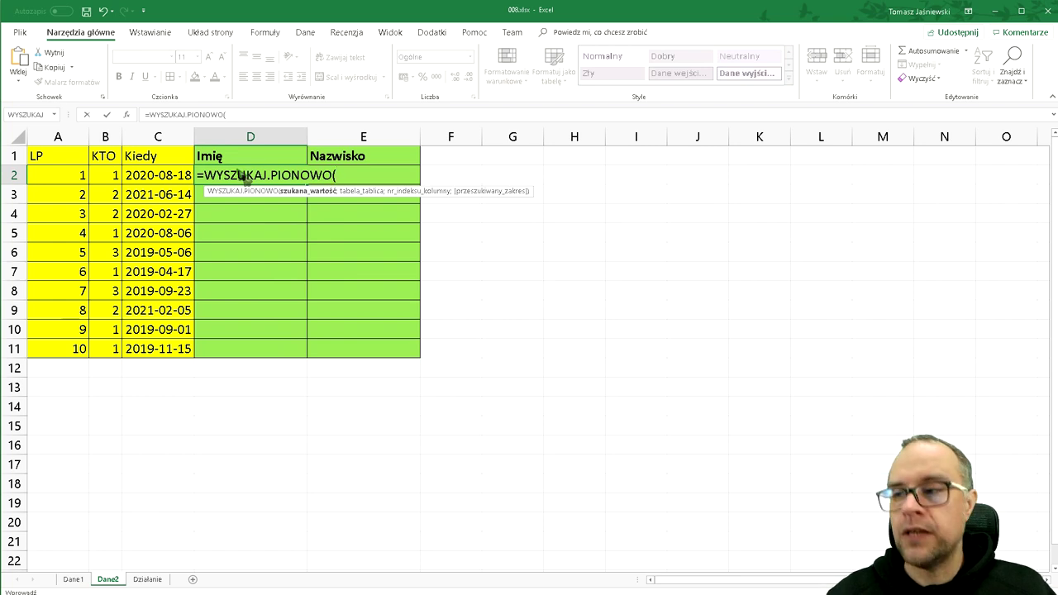
pyautogui.click(110, 177)
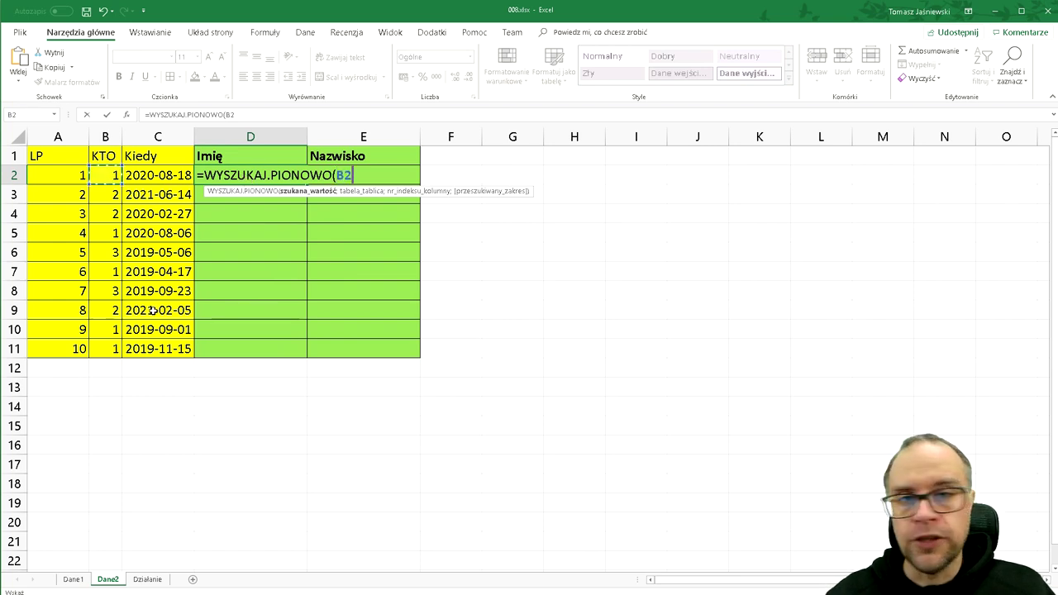
pyautogui.write(';Lud')
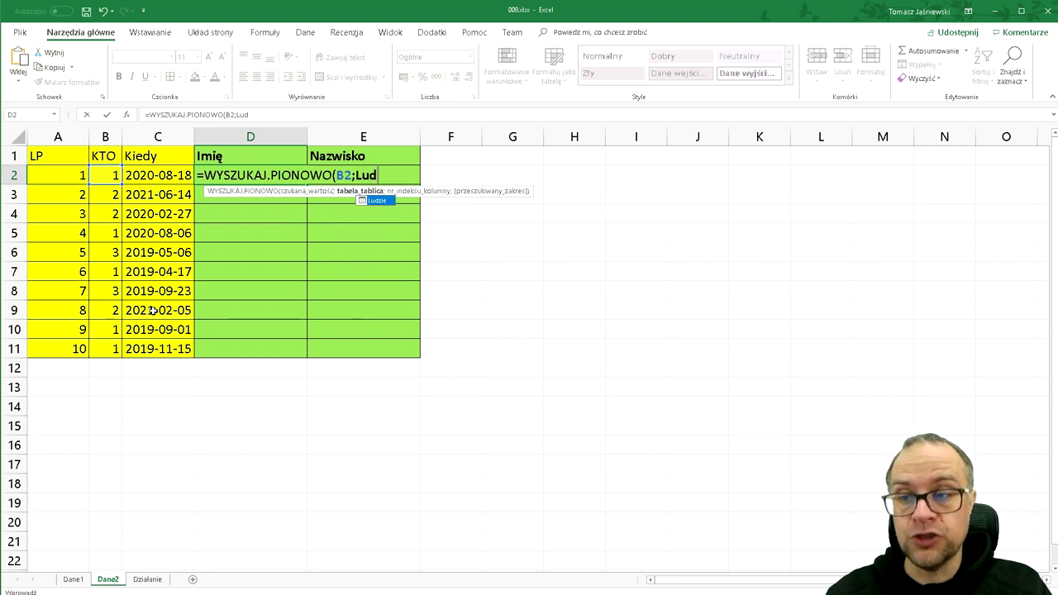
pyautogui.write('zie;')
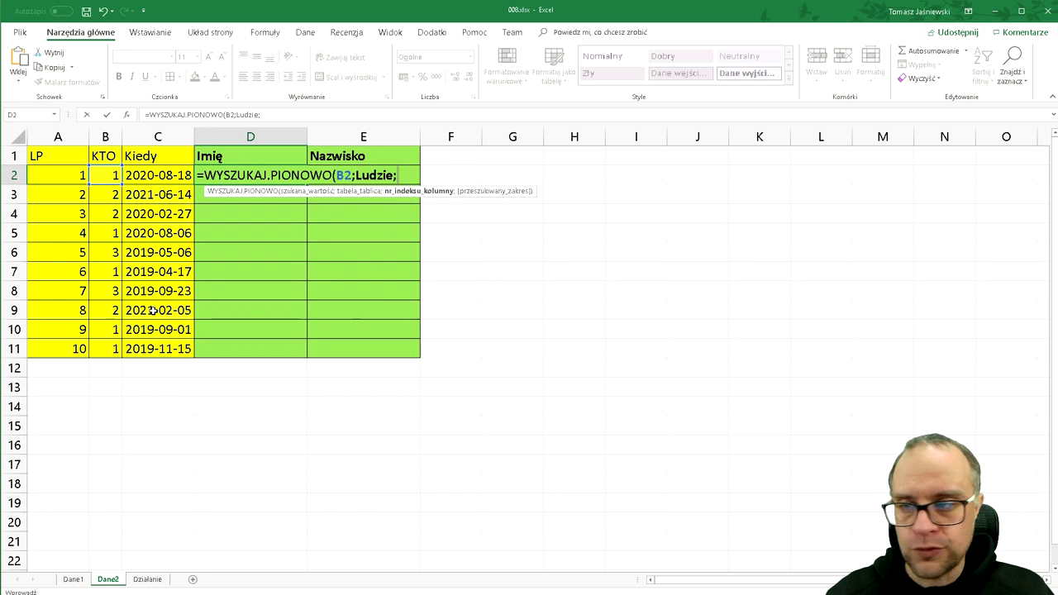
pyautogui.write('2;')
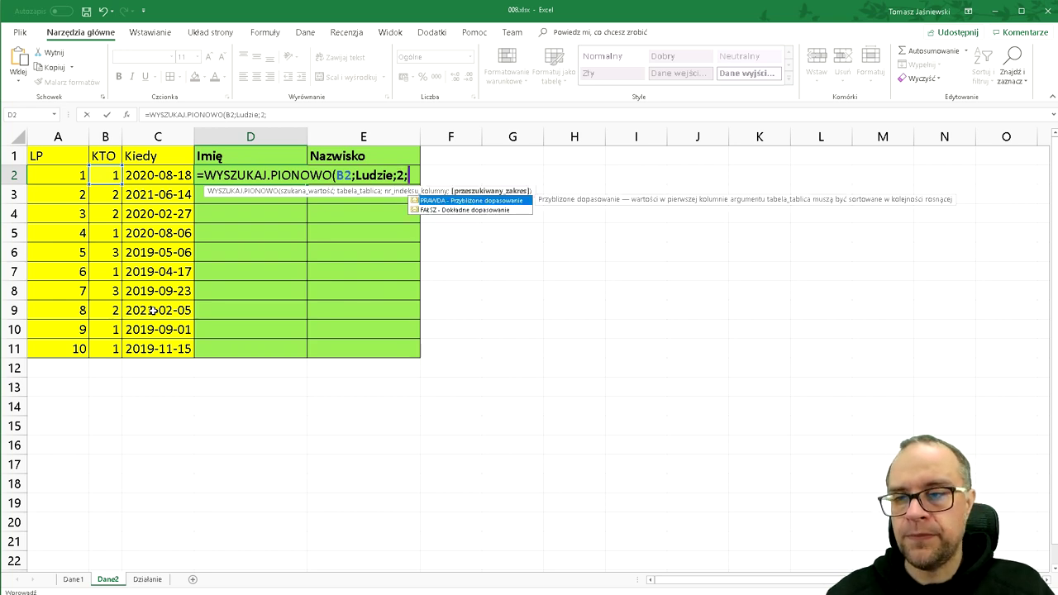
pyautogui.write('FAŁSZ)')
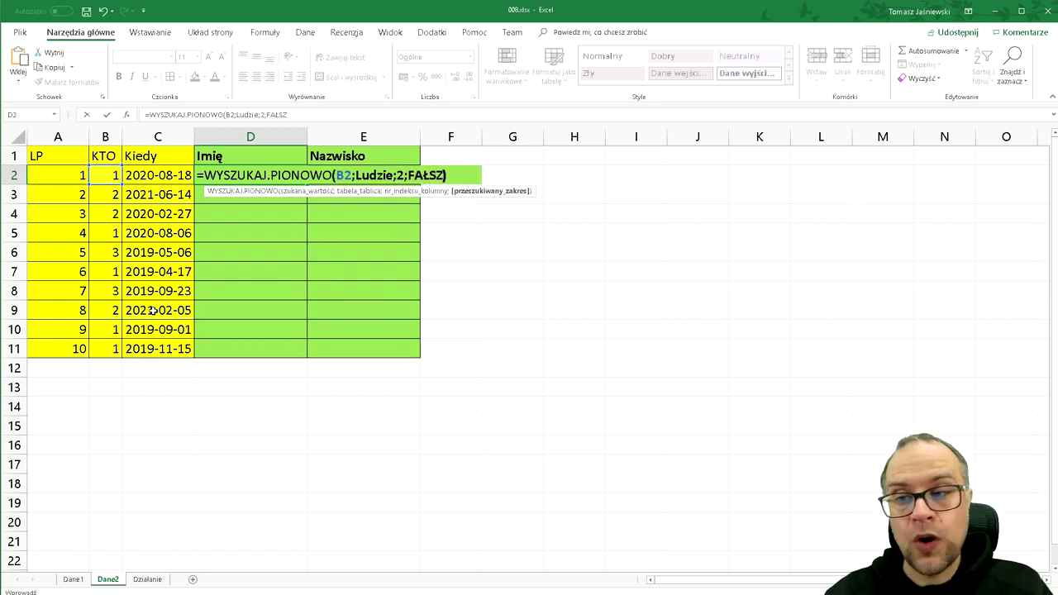
pyautogui.press('Return')
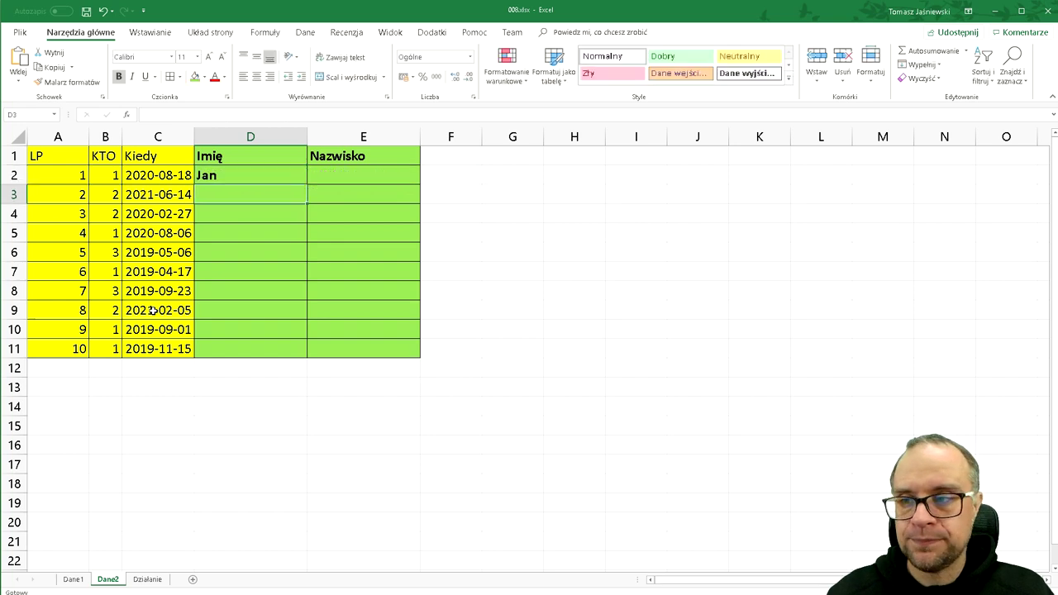
pyautogui.press('Up')
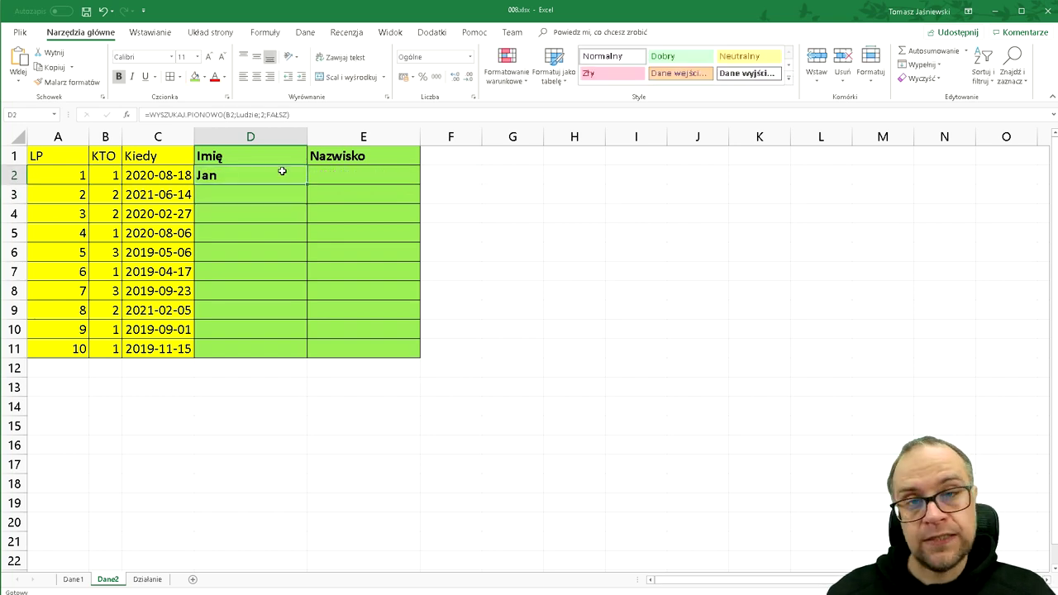
pyautogui.moveTo(289, 114); pyautogui.dragTo(146, 124)
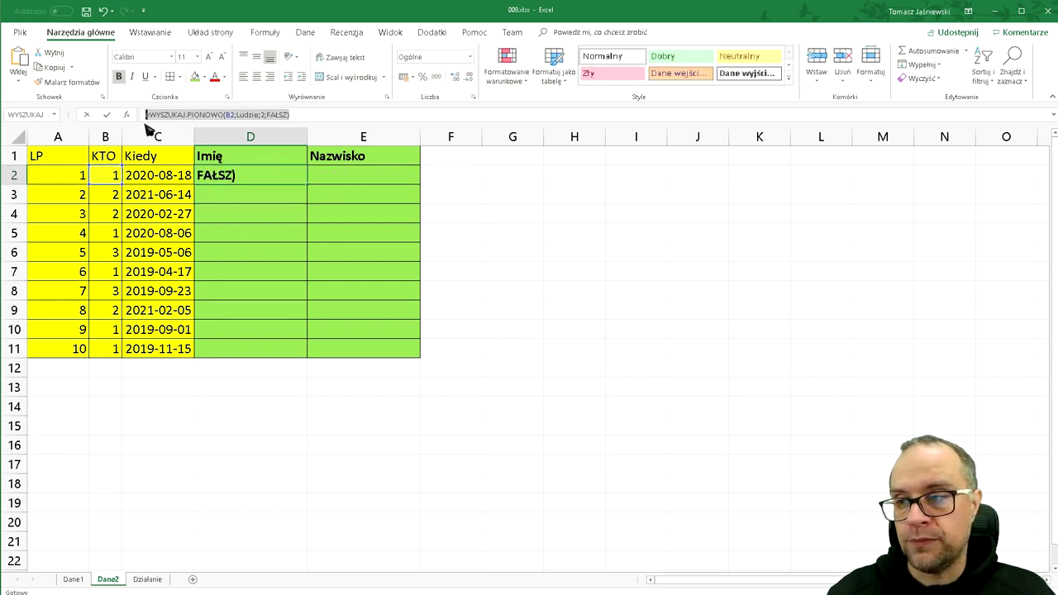
# Copy D2's lookup formula into E2, changing the column index for the surname.
pyautogui.hotkey('ctrl', 'c')
pyautogui.press('Escape')
pyautogui.doubleClick(350, 170)
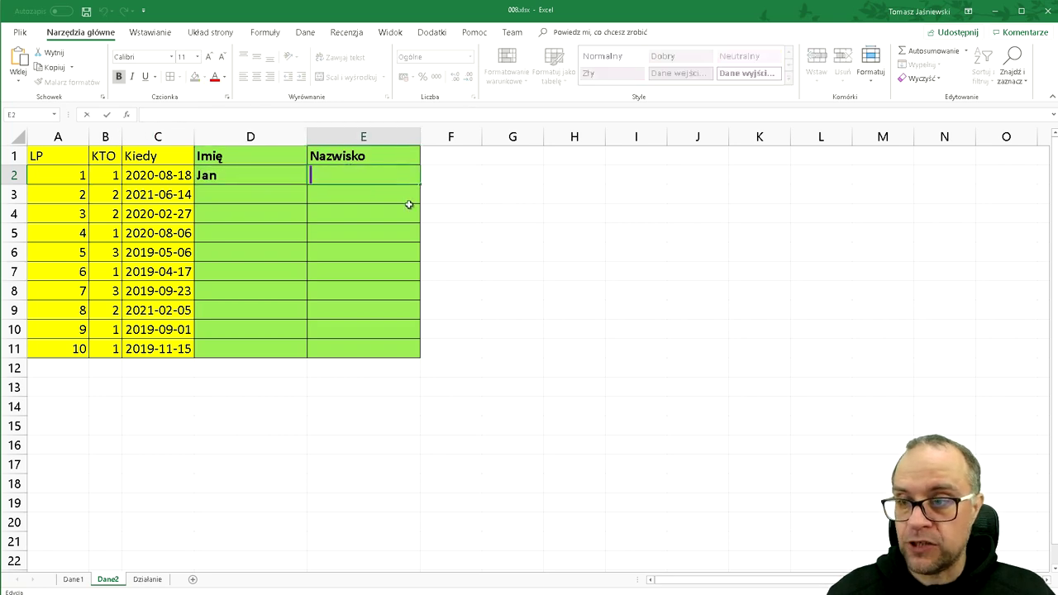
pyautogui.click(233, 117)
pyautogui.hotkey('ctrl', 'v')
pyautogui.click(262, 114)
pyautogui.press('BackSpace')
pyautogui.write('2')
pyautogui.press('Return')
pyautogui.press('Up')
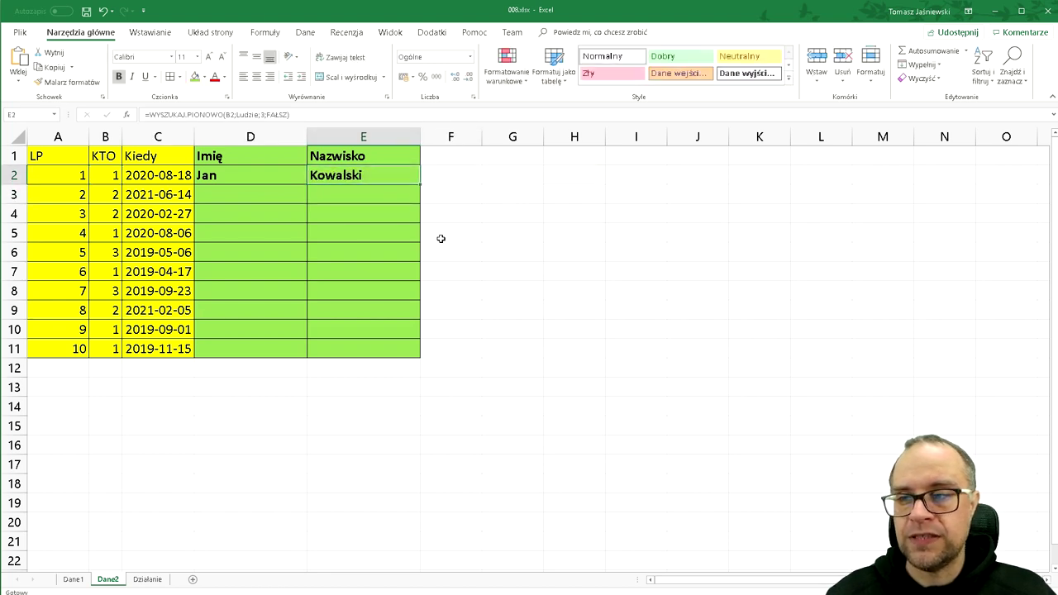
# Fill the D2:E2 lookups down to row 11 for every KTO.
pyautogui.hotkey('shift', 'Left')
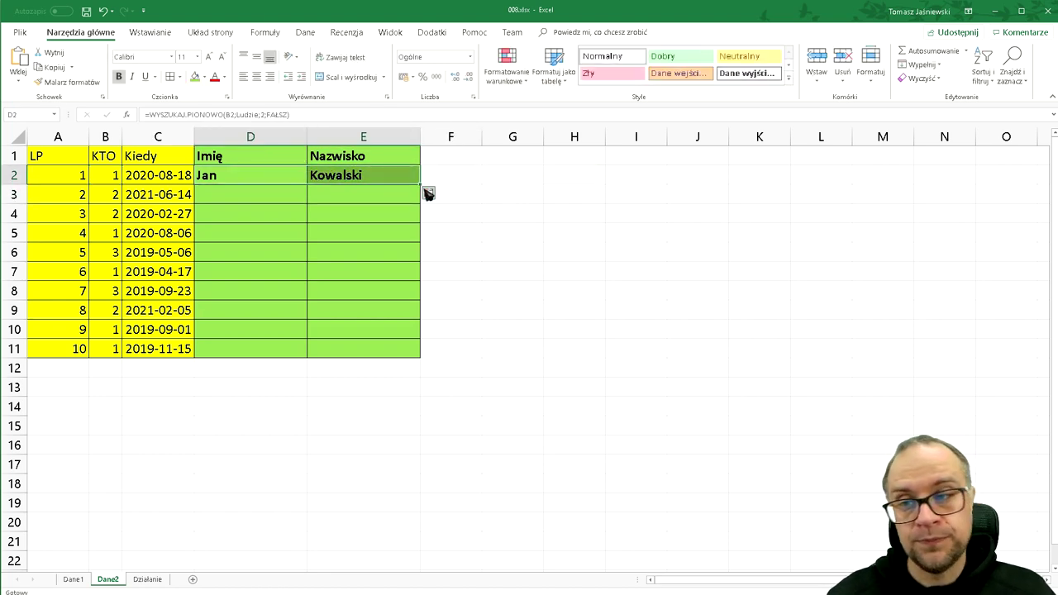
pyautogui.moveTo(421, 185); pyautogui.dragTo(422, 355)
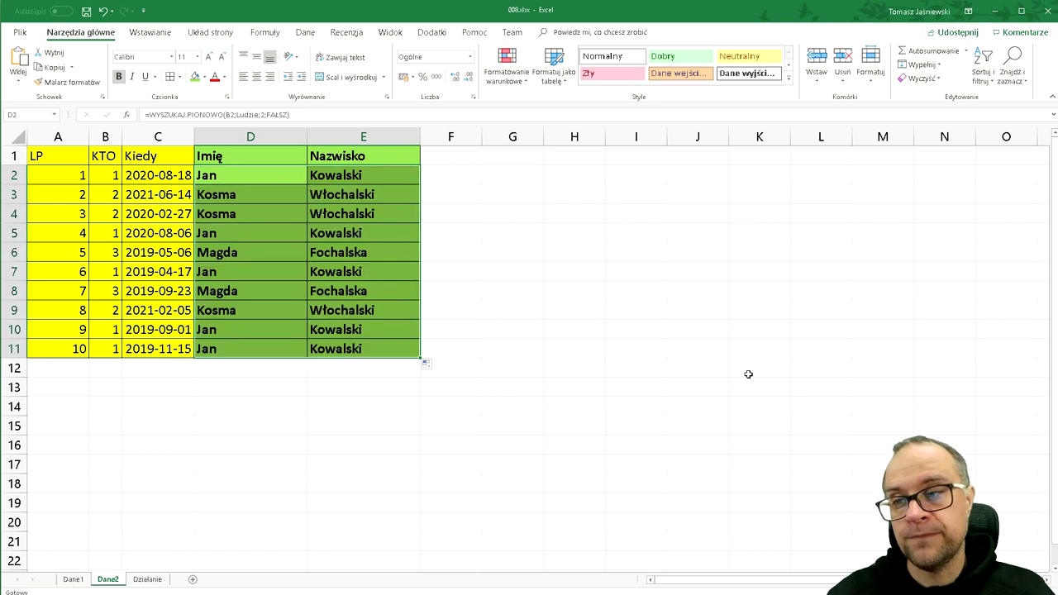
pyautogui.click(95, 174)
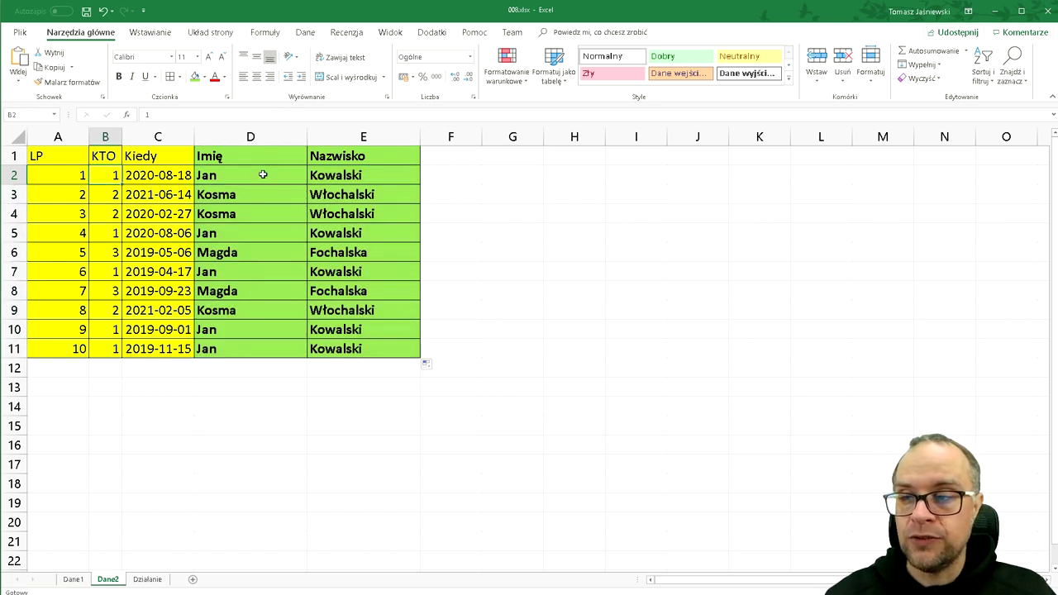
pyautogui.click(108, 201)
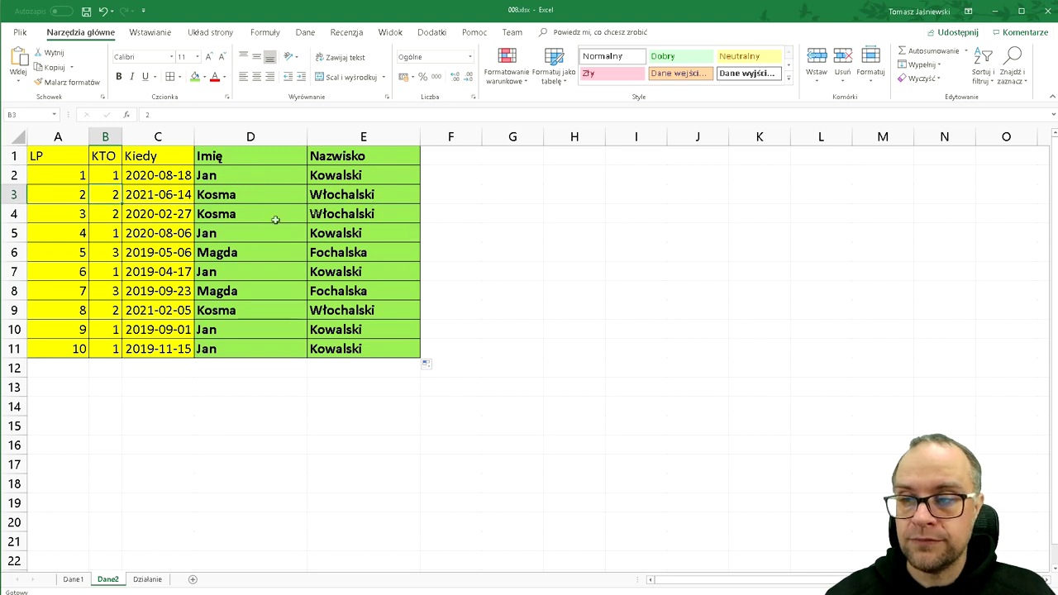
pyautogui.click(101, 213)
pyautogui.click(106, 231)
pyautogui.click(113, 251)
pyautogui.click(115, 271)
pyautogui.click(114, 291)
pyautogui.click(114, 314)
pyautogui.click(107, 341)
pyautogui.click(102, 335)
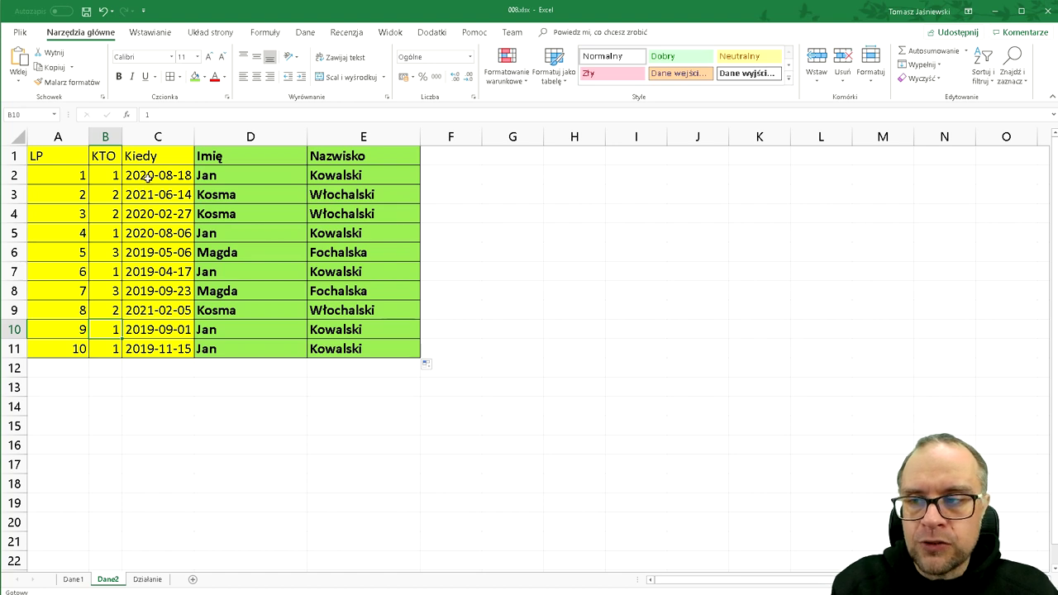
pyautogui.moveTo(53, 159); pyautogui.dragTo(58, 176)
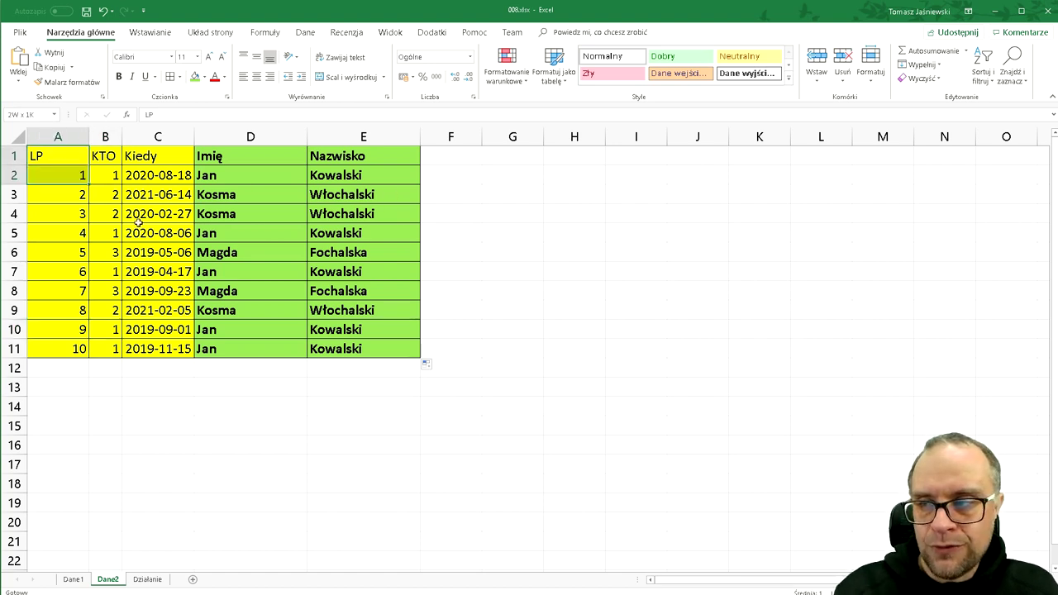
pyautogui.moveTo(118, 210); pyautogui.dragTo(355, 347)
pyautogui.click(238, 180)
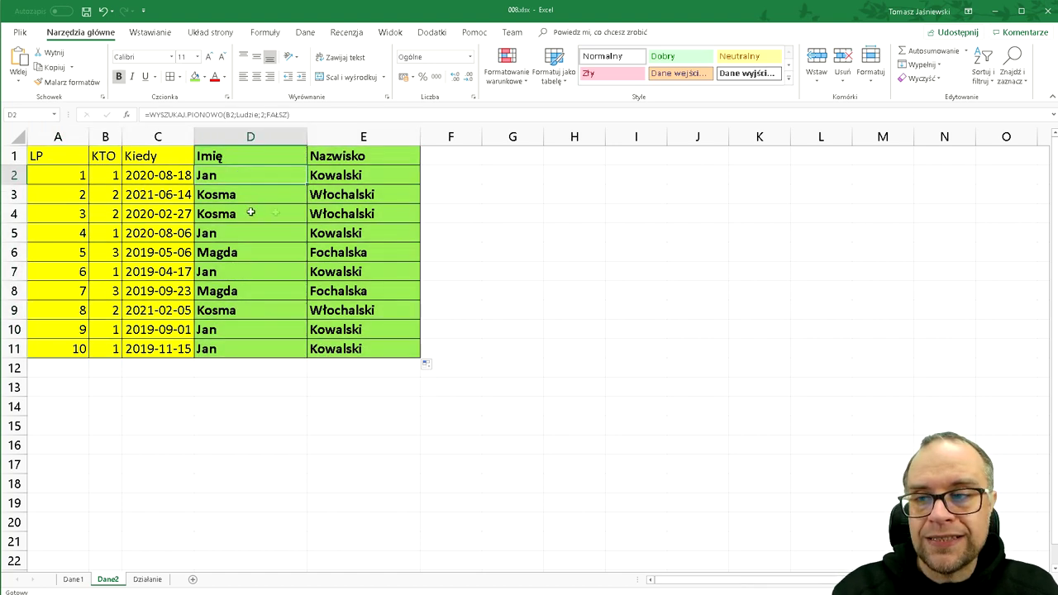
pyautogui.click(73, 579)
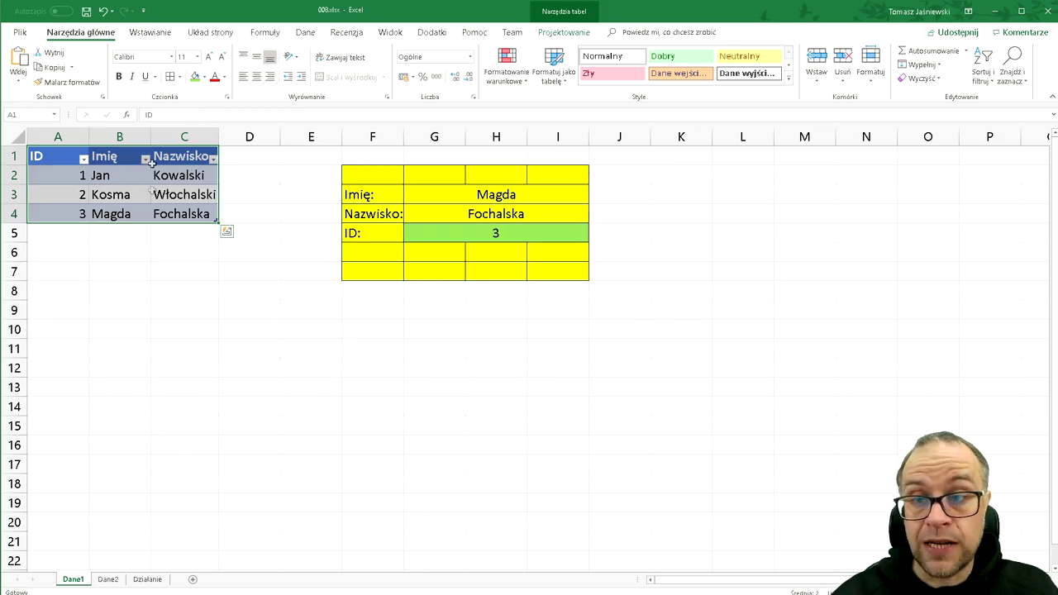
pyautogui.click(106, 580)
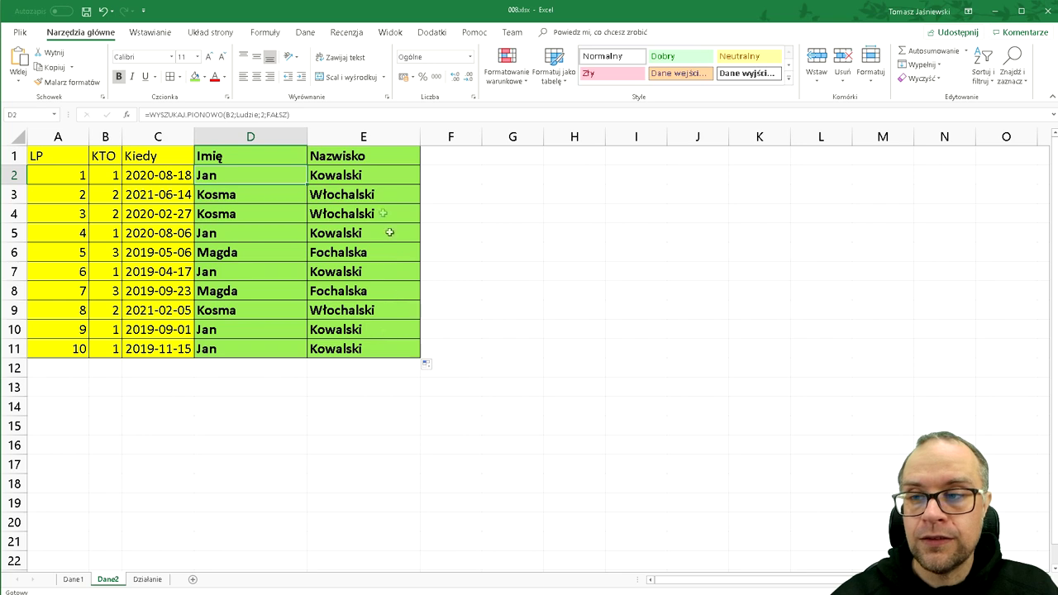
pyautogui.click(112, 181)
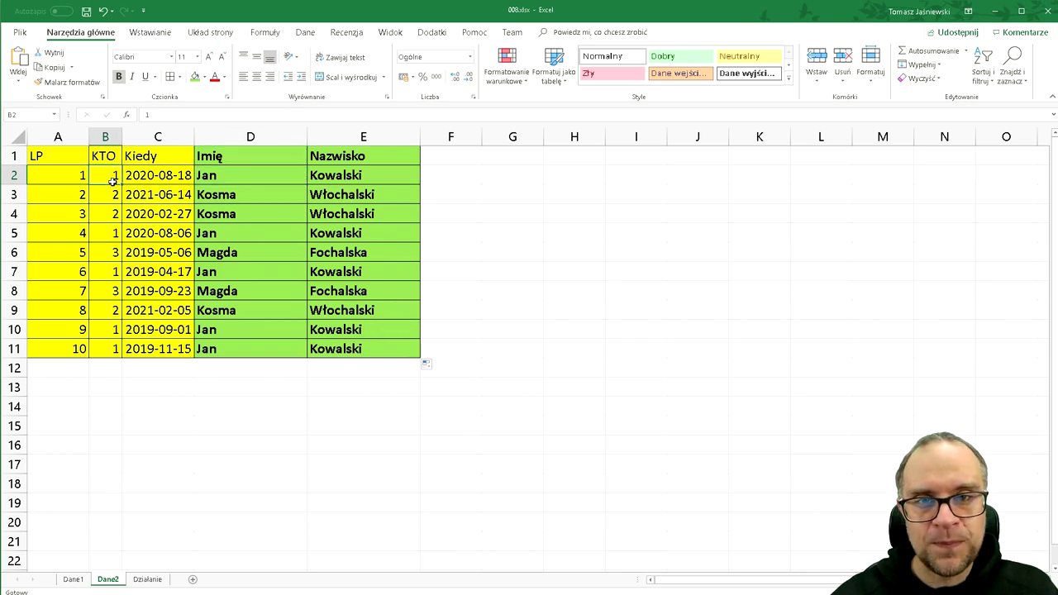